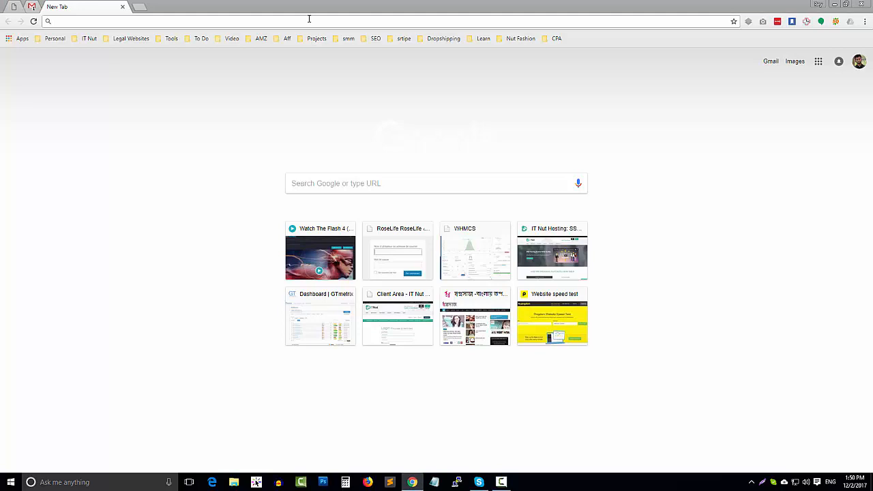
text(ro)
key(Return)
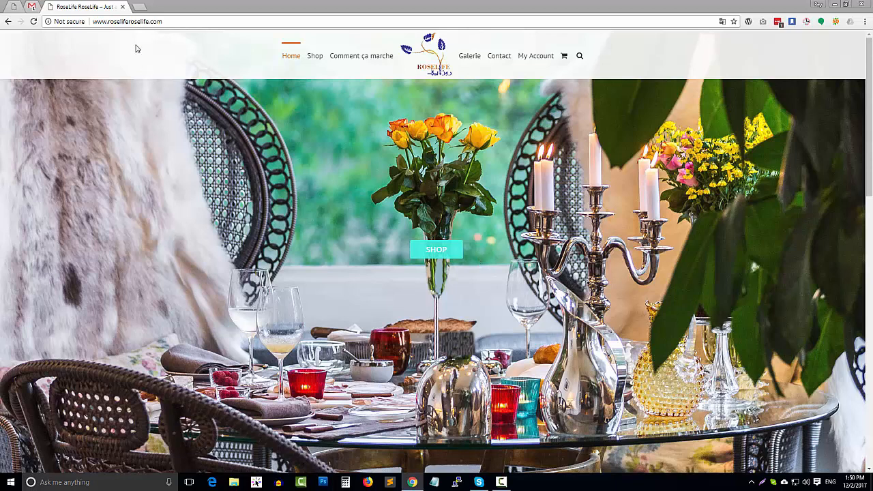
mouse_move(128, 17)
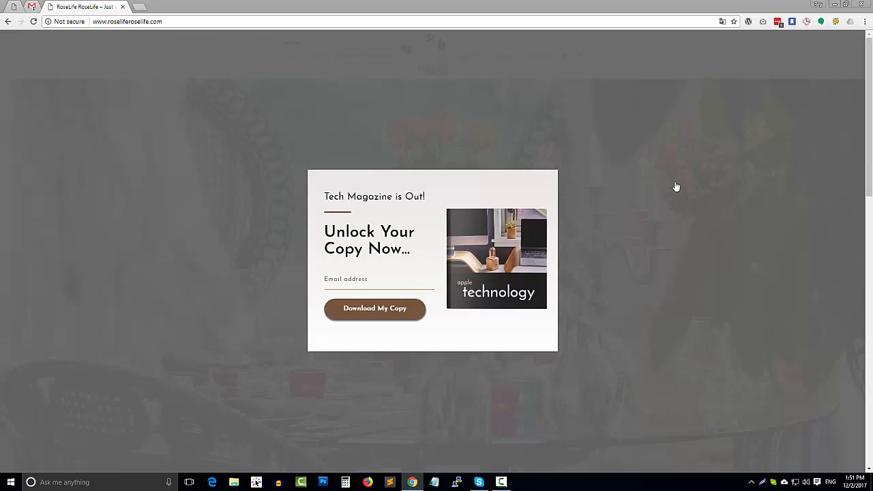
click(610, 197)
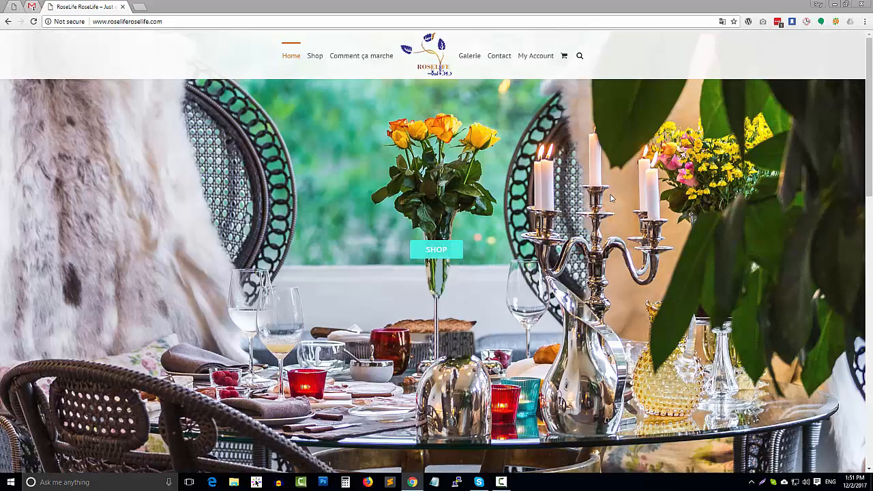
Look through the home page's banner, image tiles and Shop Roses section.
scroll(592, 215, down, 6)
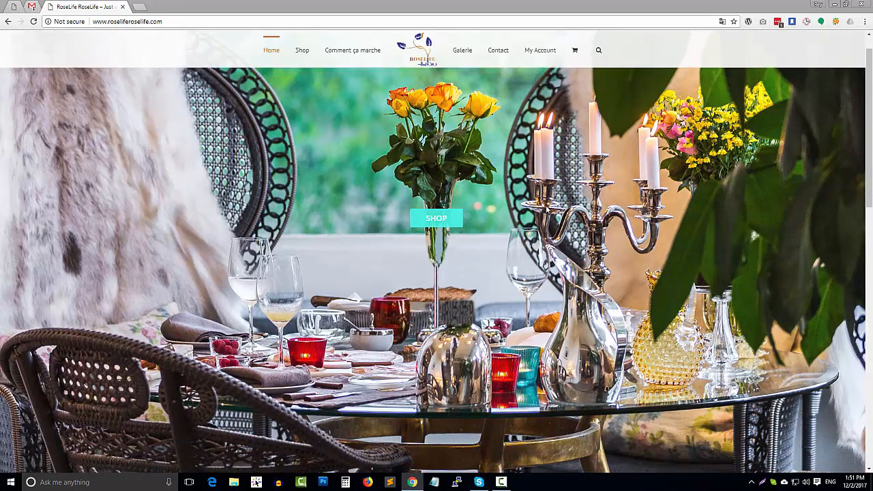
scroll(592, 215, down, 5)
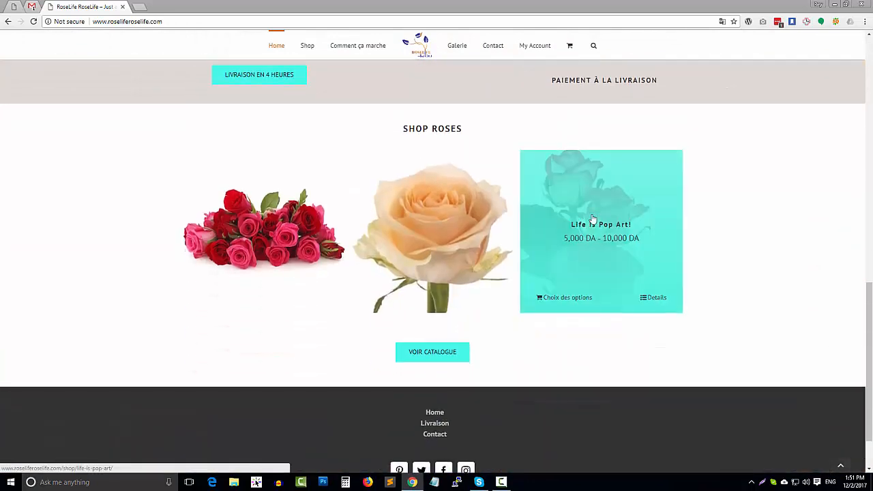
scroll(657, 243, up, 5)
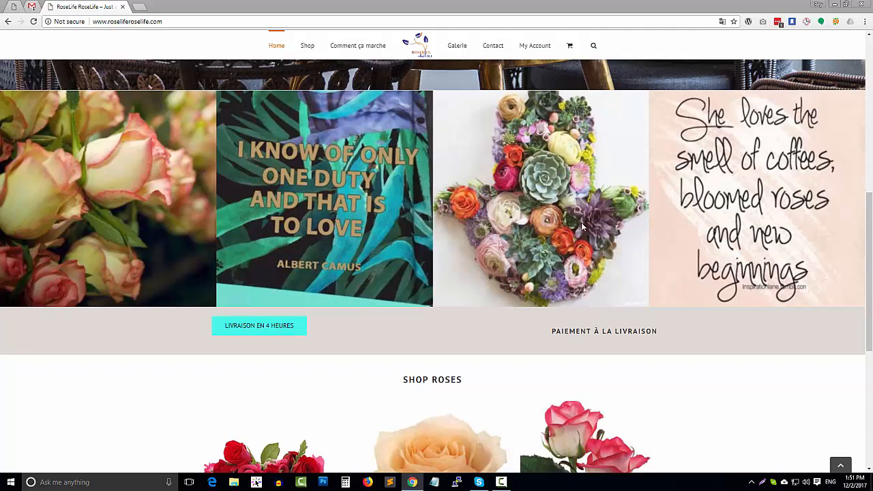
scroll(581, 223, up, 2)
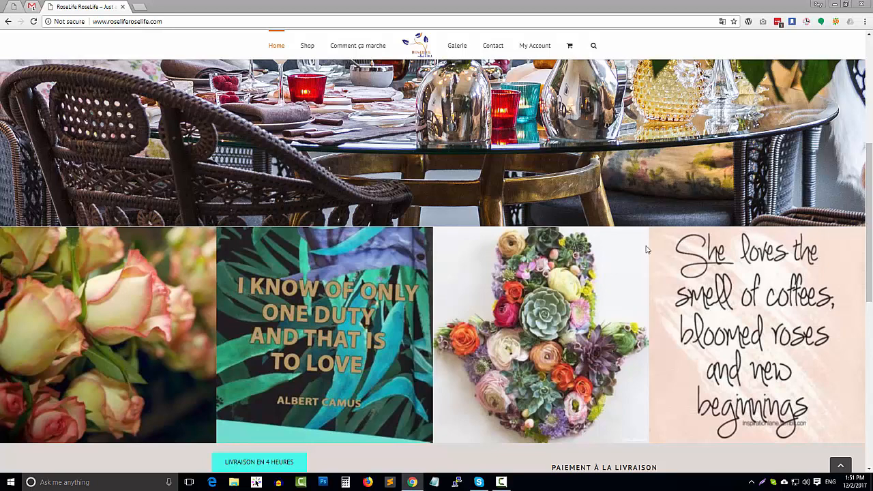
scroll(569, 235, up, 3)
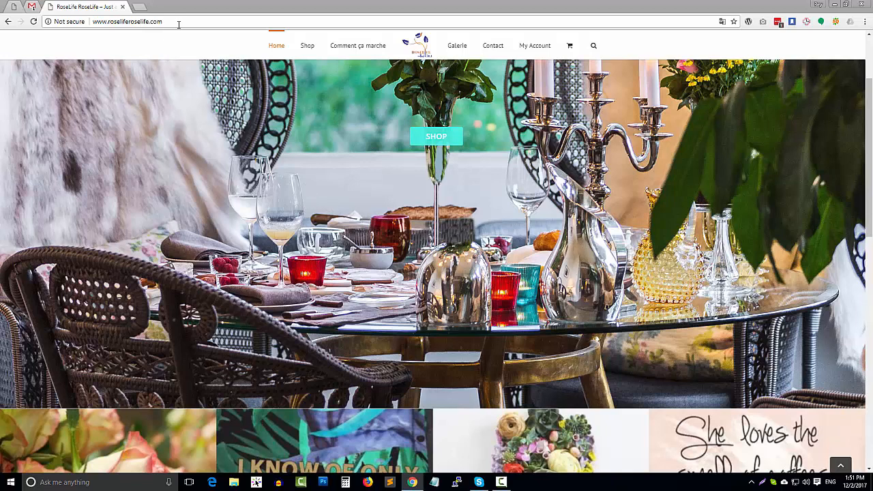
Go to the site's /wp-admin page and log in to WordPress with the prefilled credentials and the remember-me option enabled.
click(222, 18)
click(230, 24)
text(/wp-admin)
key(Return)
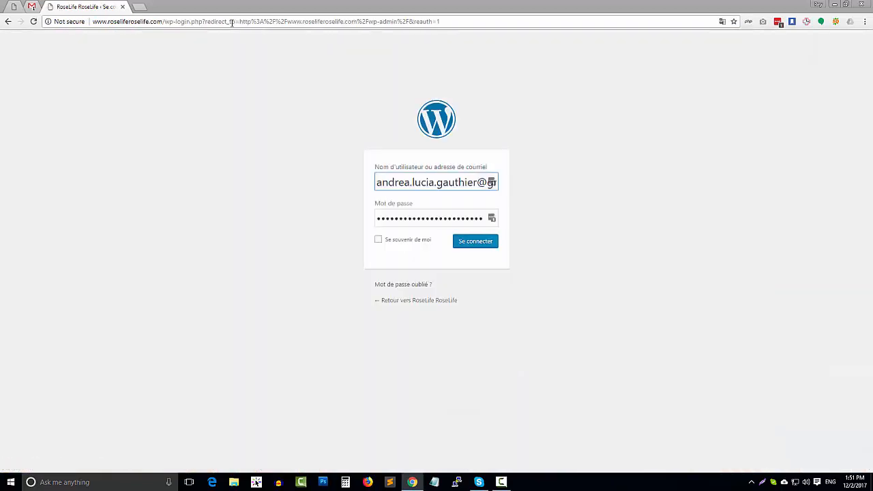
click(378, 240)
click(484, 243)
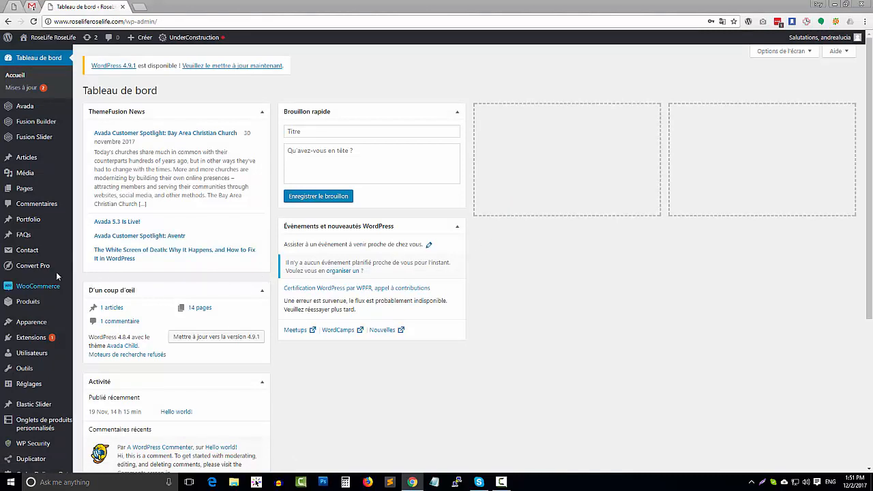
Open the Convert Pro dashboard and turn off the Demo-1 call-to-action.
mouse_move(60, 268)
click(127, 267)
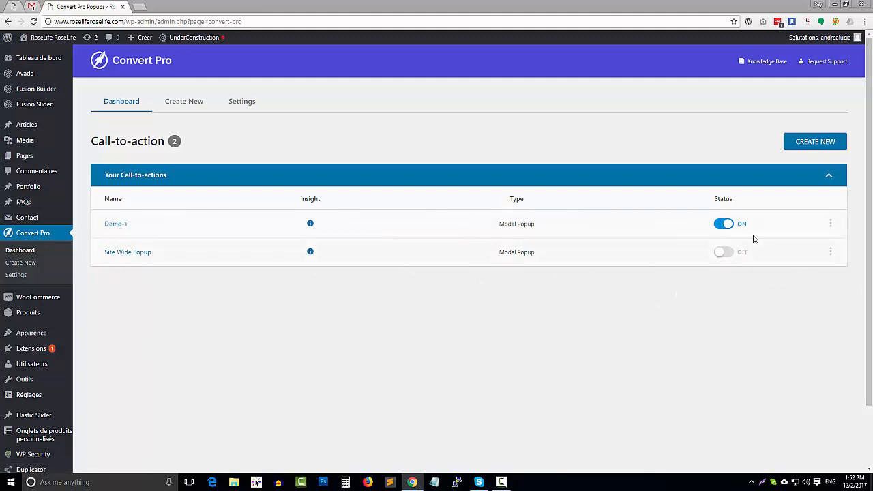
click(727, 225)
Start a new call-to-action in Convert Pro and choose the Modal Popup type.
click(798, 144)
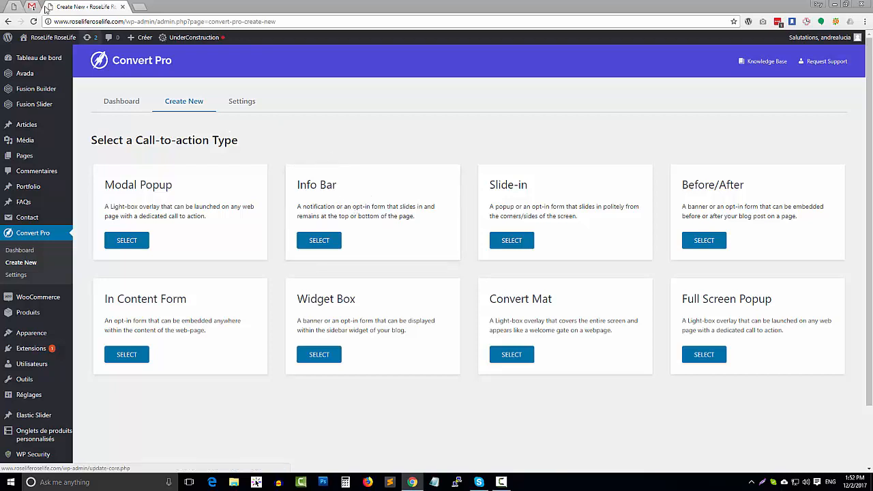
scroll(270, 34, down, 3)
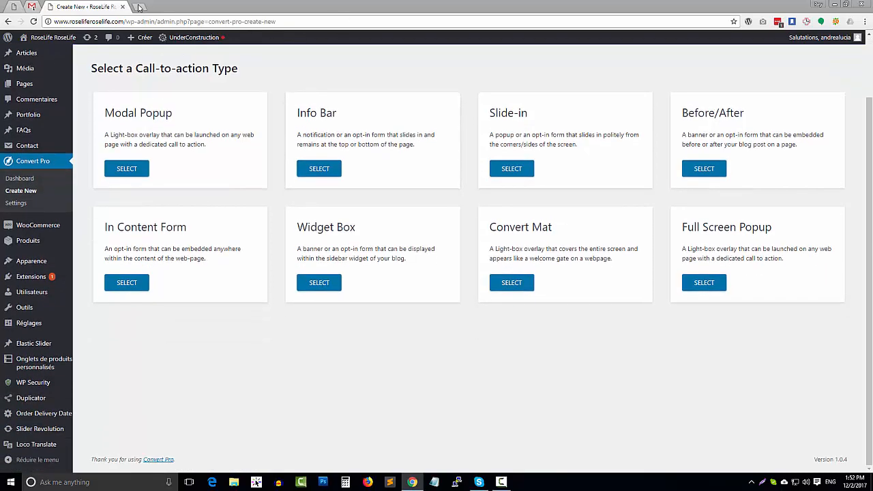
scroll(729, 222, up, 3)
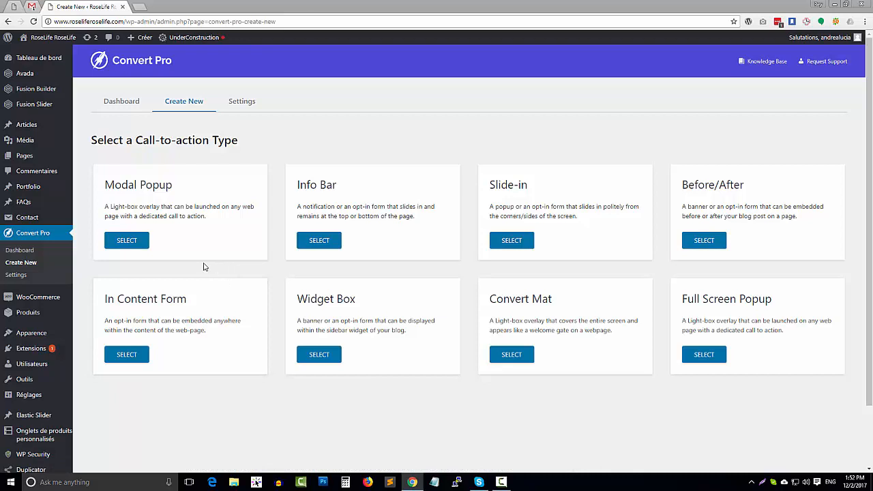
click(135, 245)
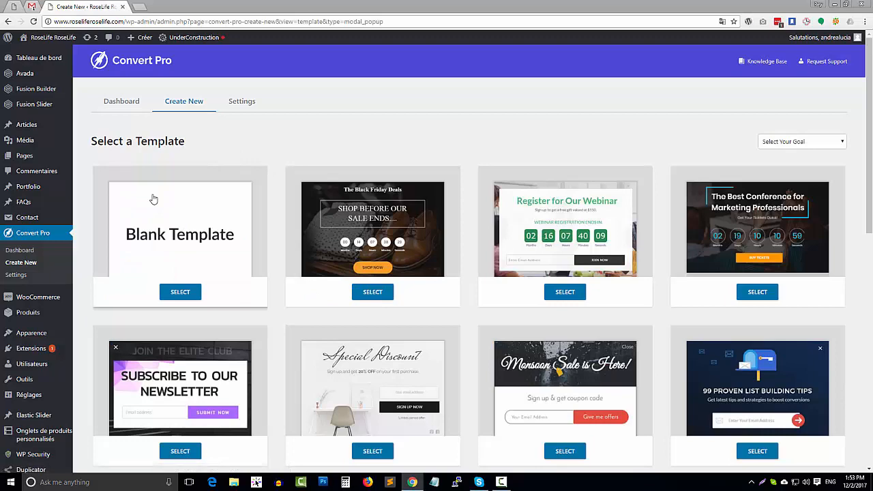
Look through the available modal popup templates to find a suitable design.
scroll(592, 220, down, 1)
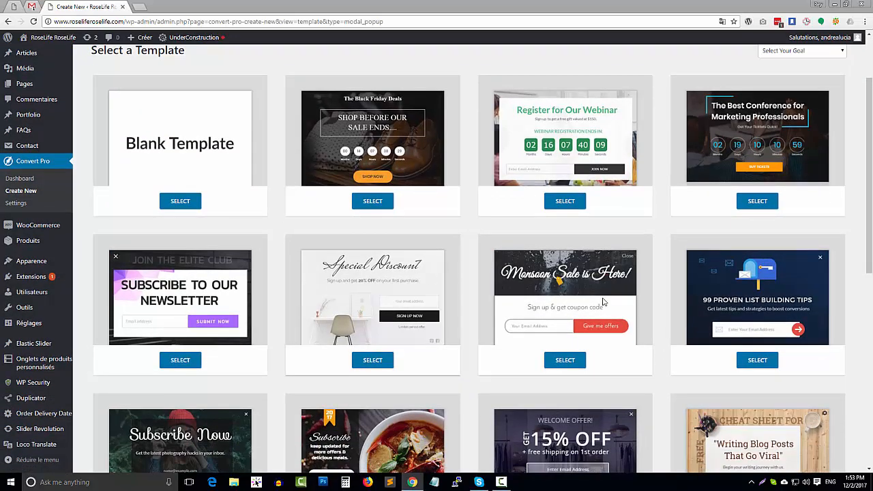
scroll(603, 302, down, 2)
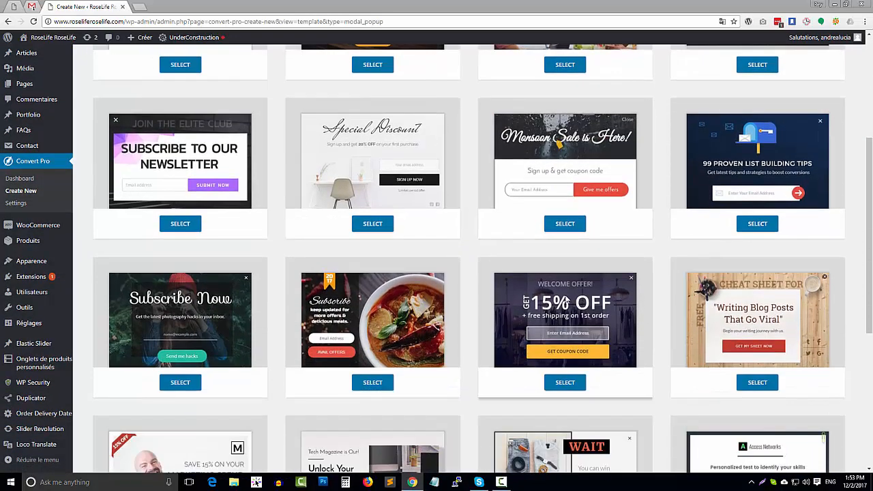
scroll(523, 273, down, 1)
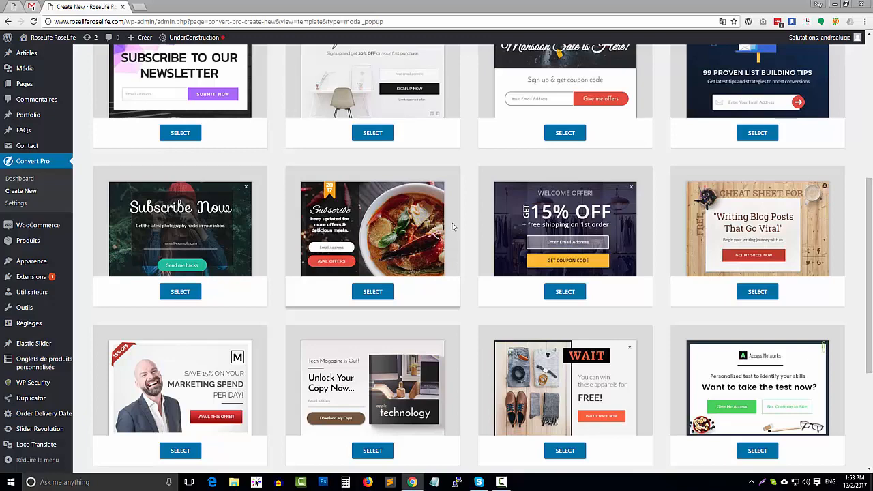
scroll(454, 231, up, 5)
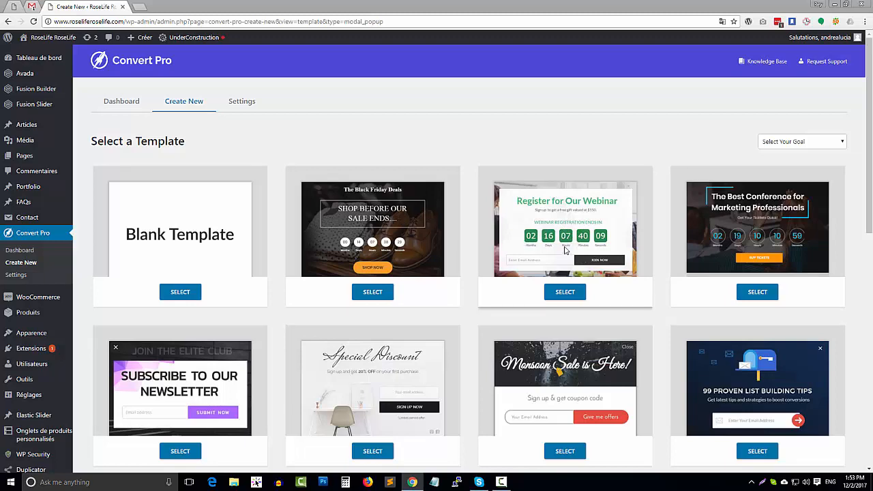
scroll(769, 277, down, 3)
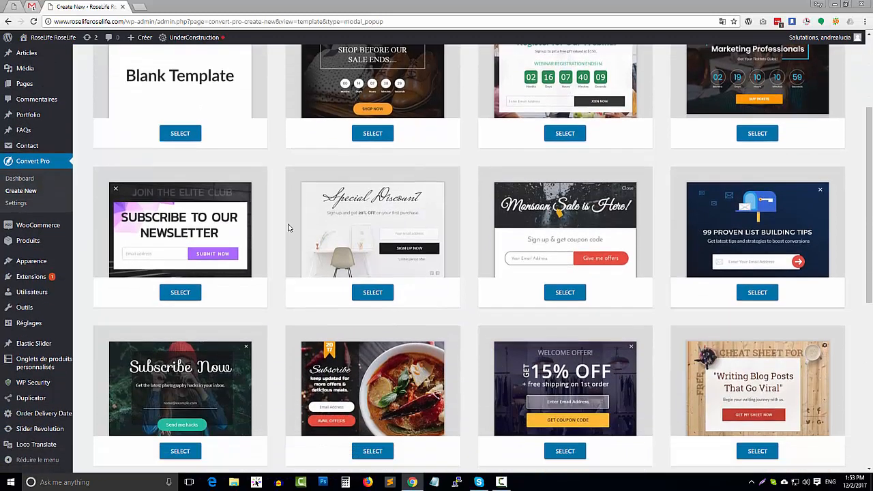
scroll(772, 293, down, 3)
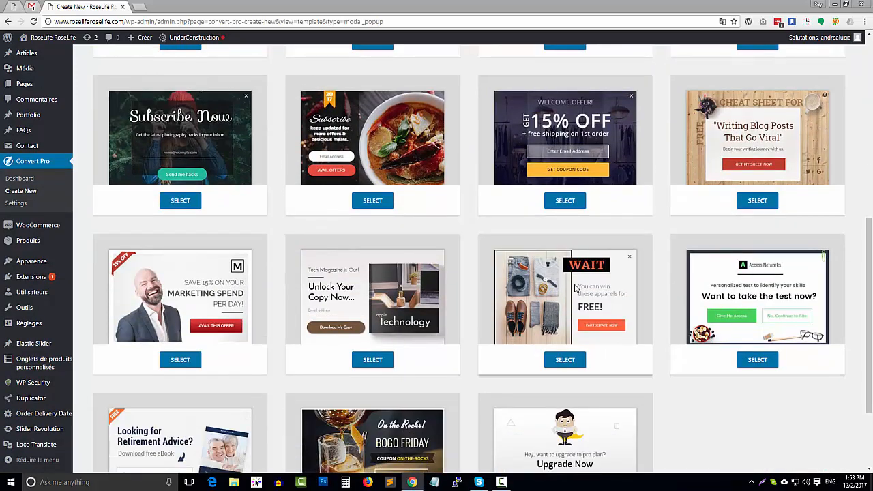
scroll(587, 279, down, 2)
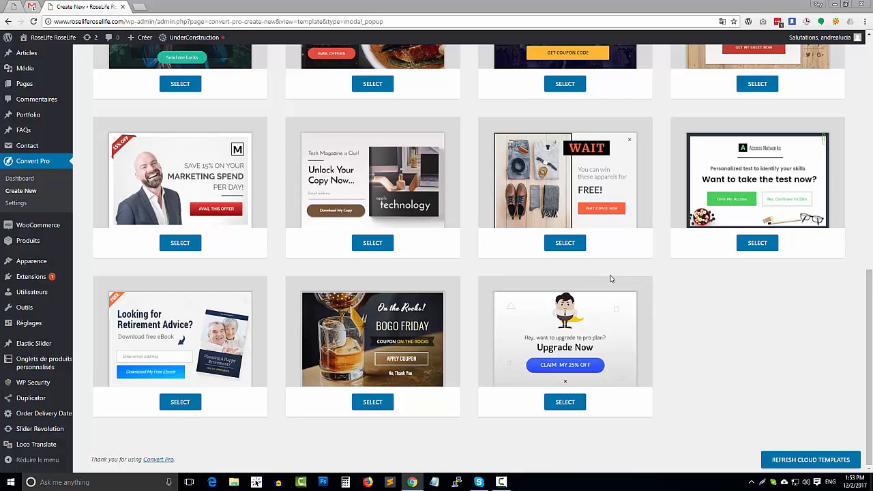
scroll(619, 287, up, 1)
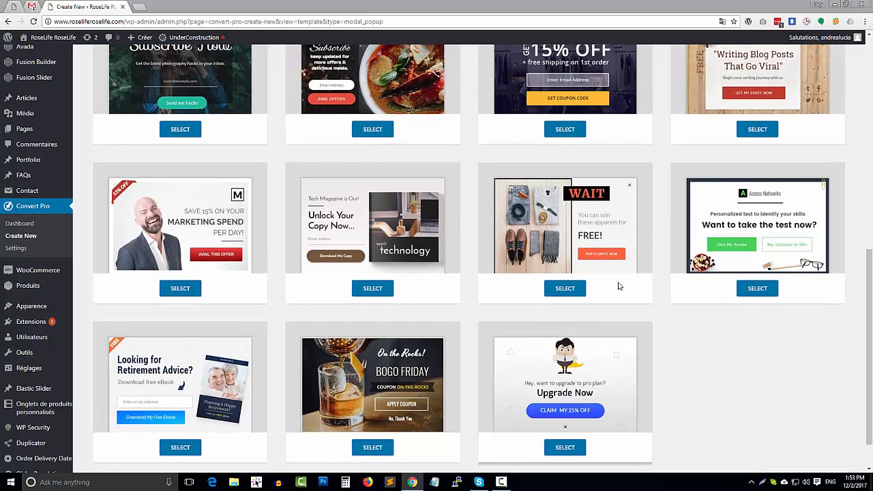
scroll(619, 287, up, 3)
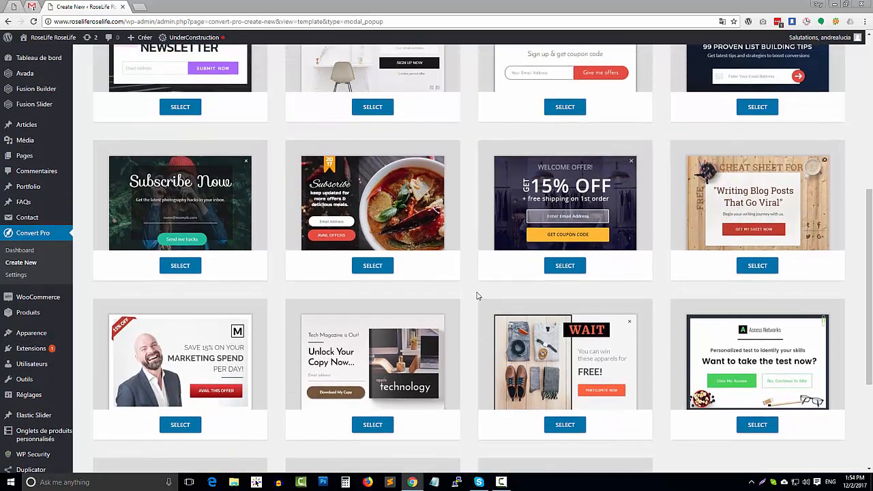
scroll(477, 294, up, 2)
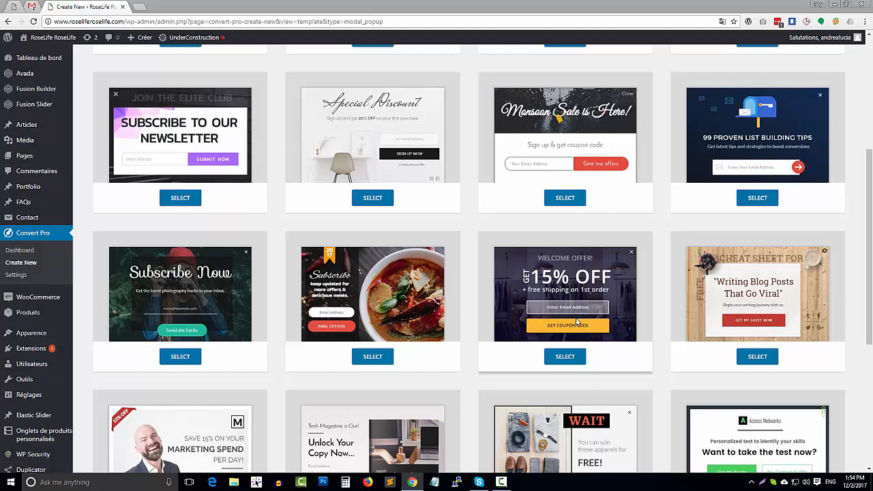
Create a call-to-action named "15% Off Popup" from the Welcome Offer 15% OFF template.
click(566, 356)
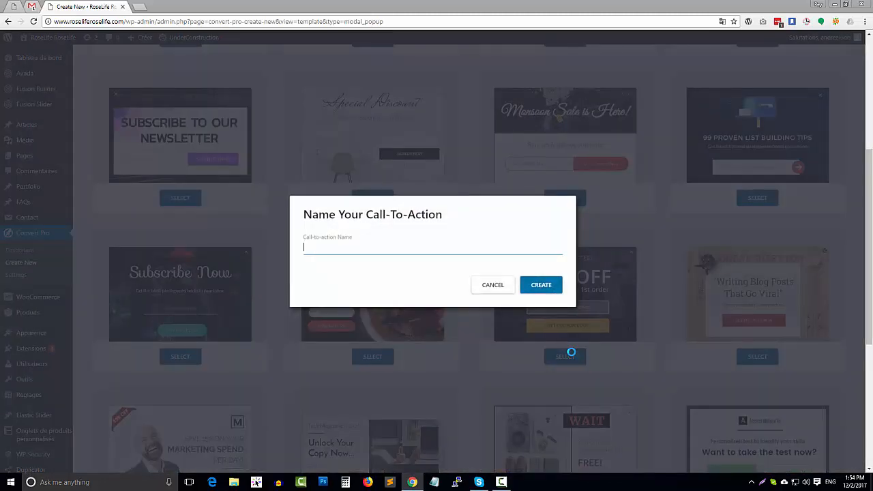
text(15% Off Popup)
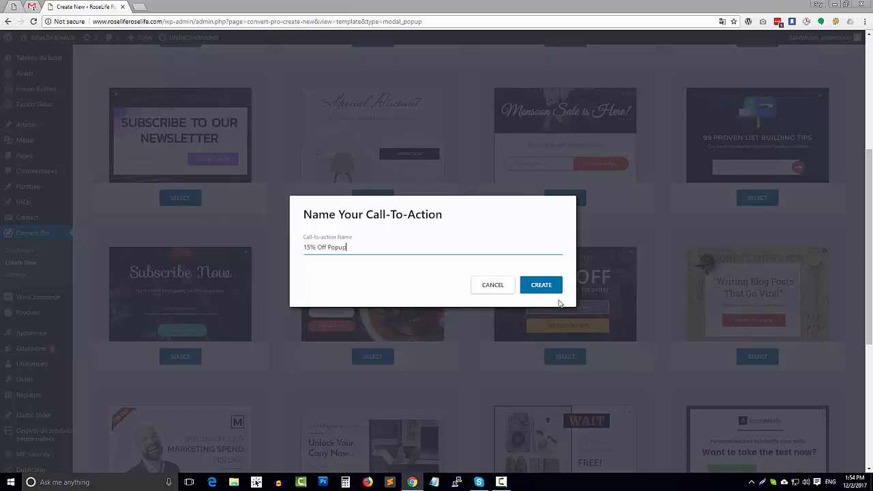
click(552, 289)
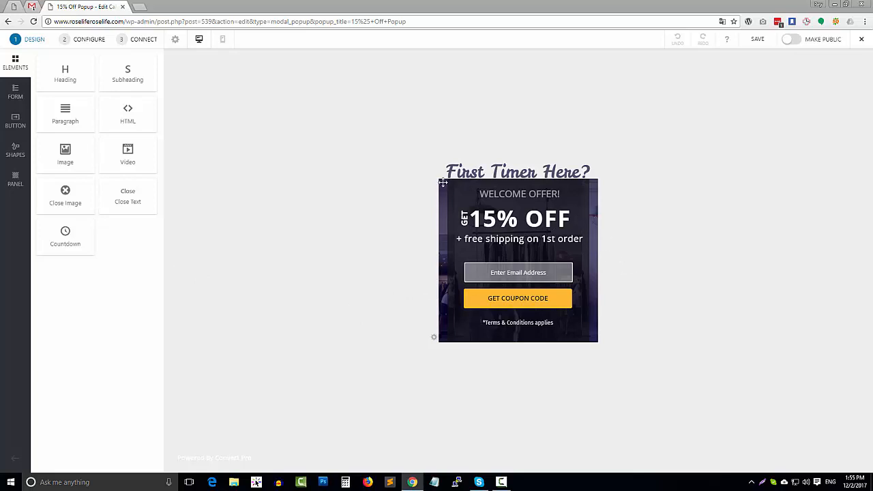
Move the terms line, the GET COUPON CODE button and the email field slightly lower in the popup.
click(476, 169)
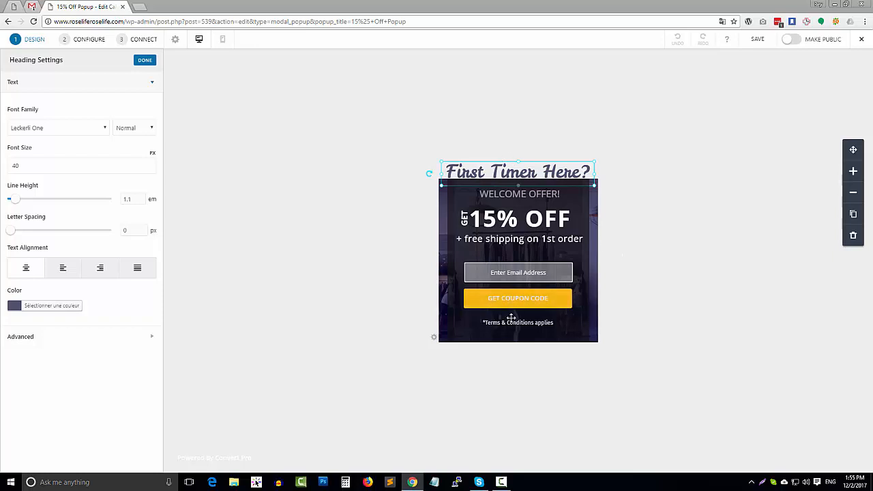
click(441, 194)
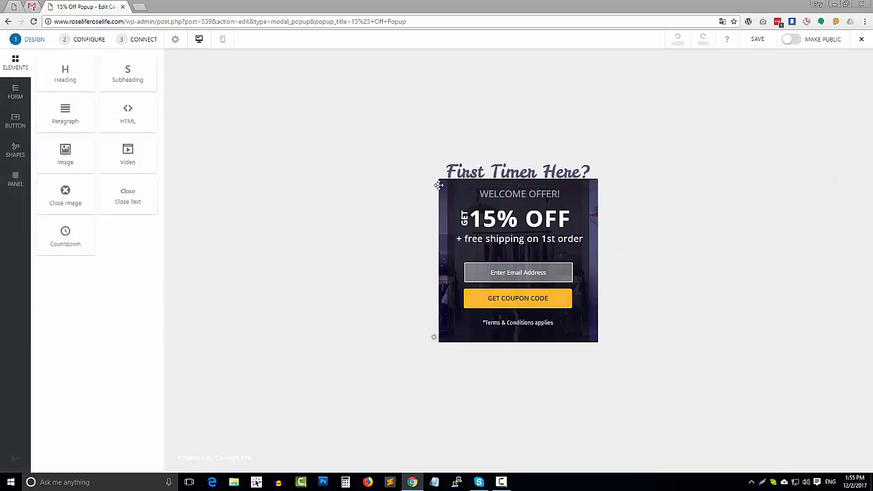
click(520, 322)
drag(520, 322, 517, 310)
drag(521, 272, 521, 285)
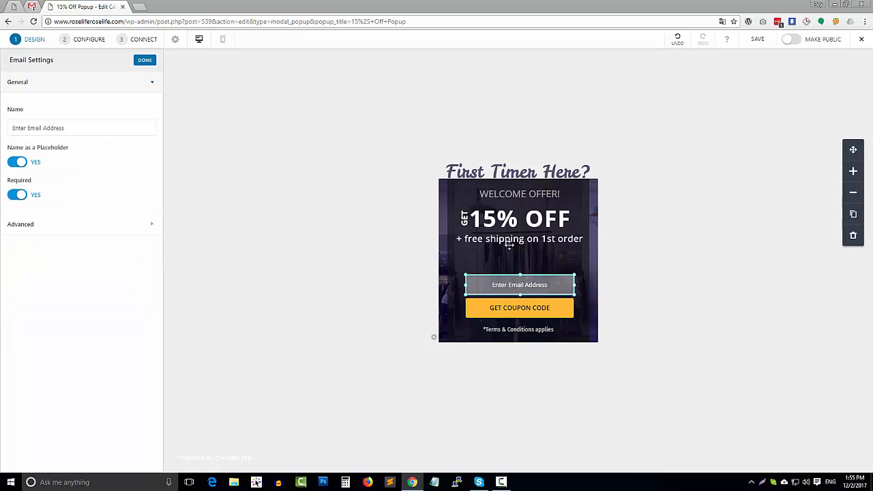
Lower the free shipping, 15% OFF, GET and WELCOME OFFER! texts towards the email field, and nudge the "First Timer Here?" heading slightly up and right.
drag(509, 239, 508, 254)
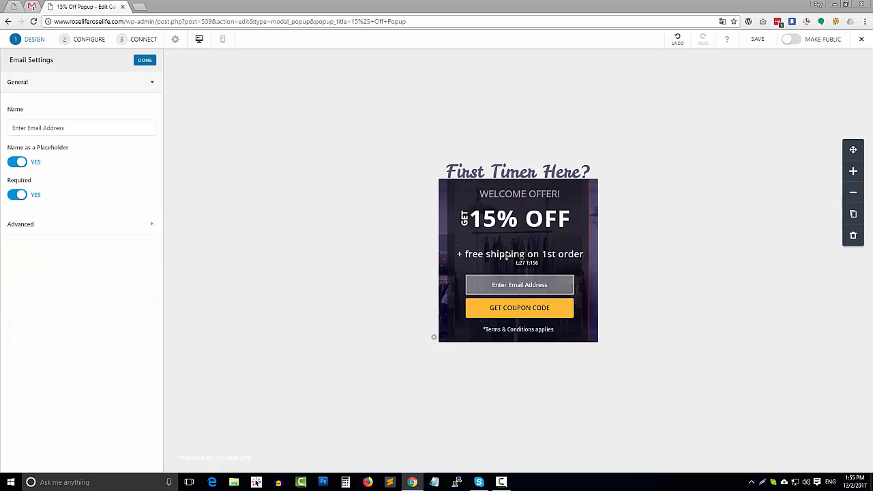
drag(511, 220, 517, 242)
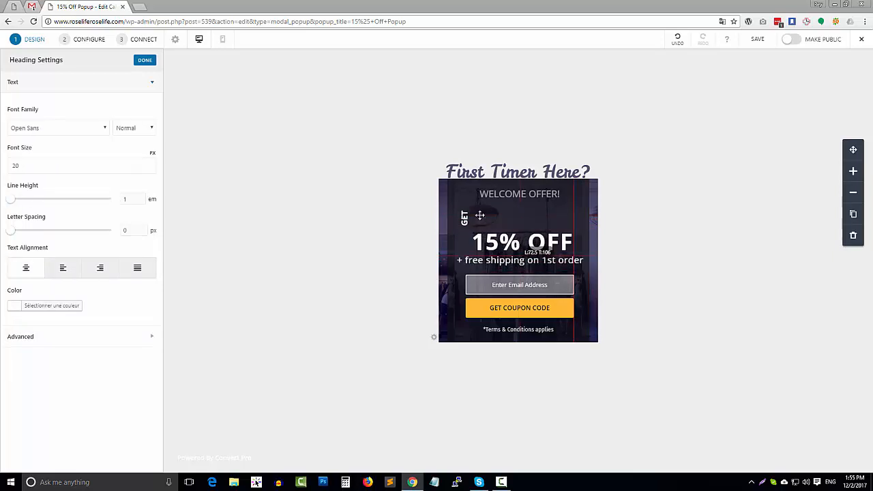
drag(464, 218, 466, 243)
drag(504, 194, 506, 217)
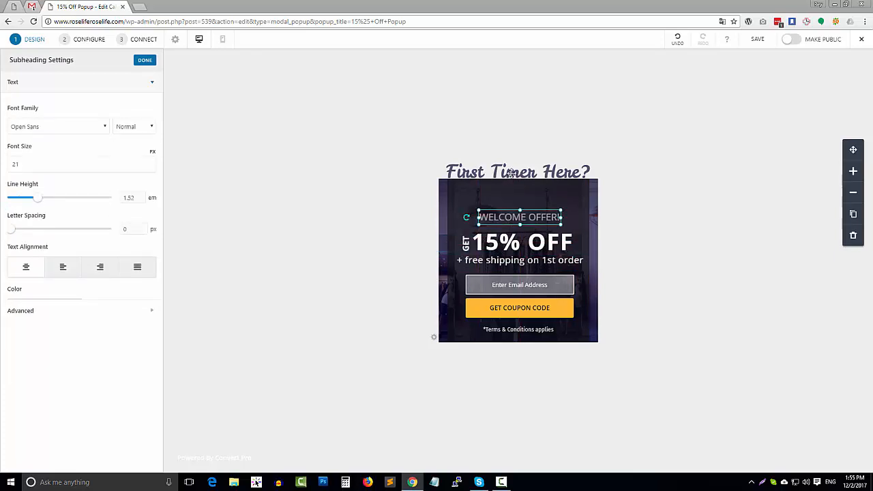
mouse_move(514, 170)
mouse_down()
mouse_move(515, 201)
mouse_move(517, 167)
mouse_up()
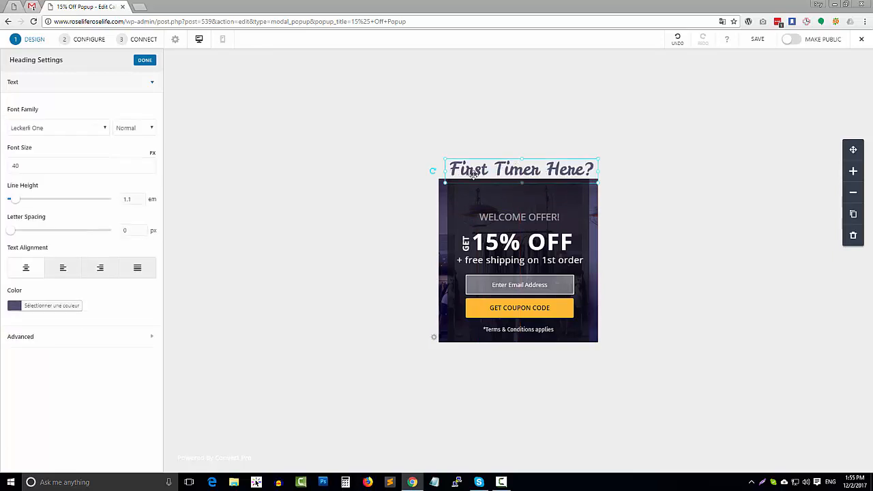
Try the "First Timer Here?" heading in white inside the popup's upper edge.
click(47, 306)
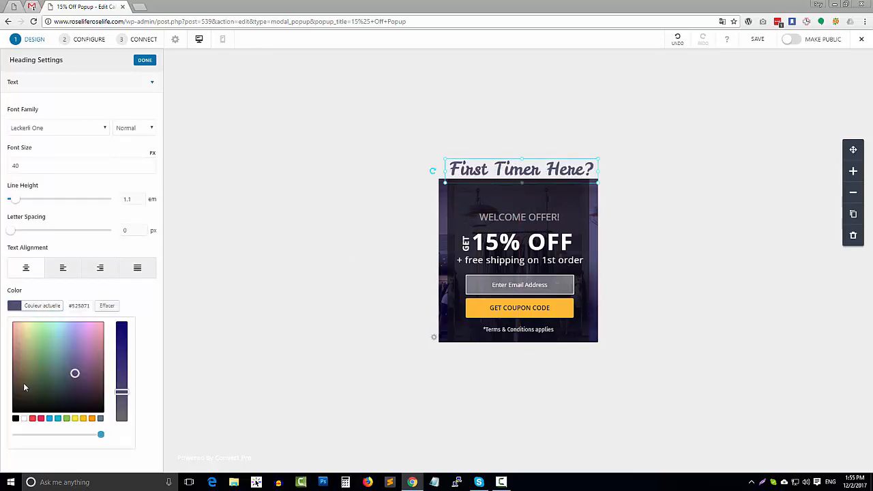
click(24, 418)
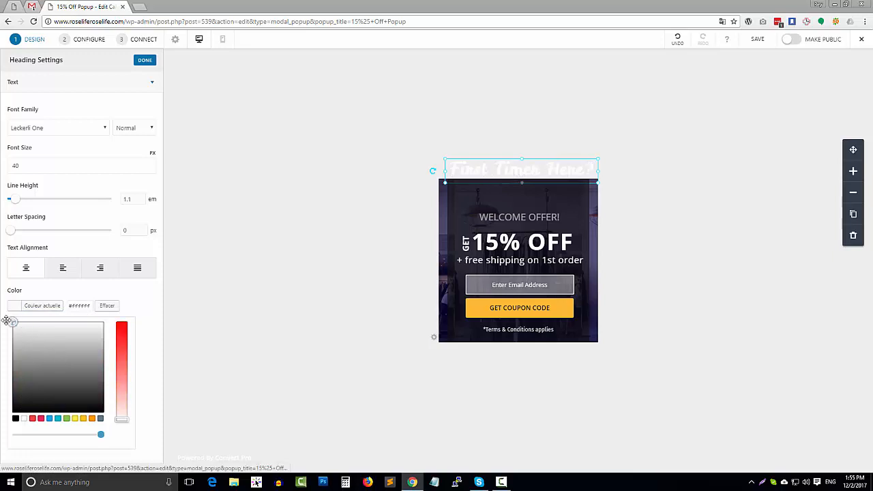
click(120, 302)
drag(514, 172, 515, 196)
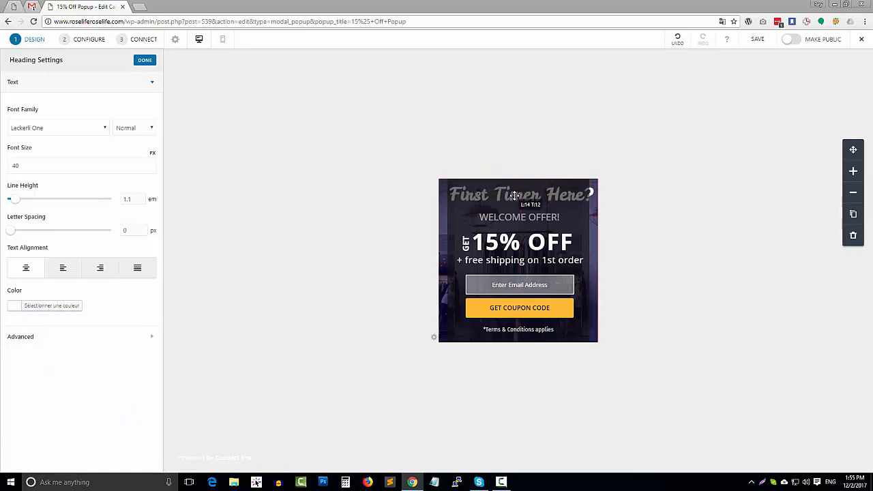
click(582, 219)
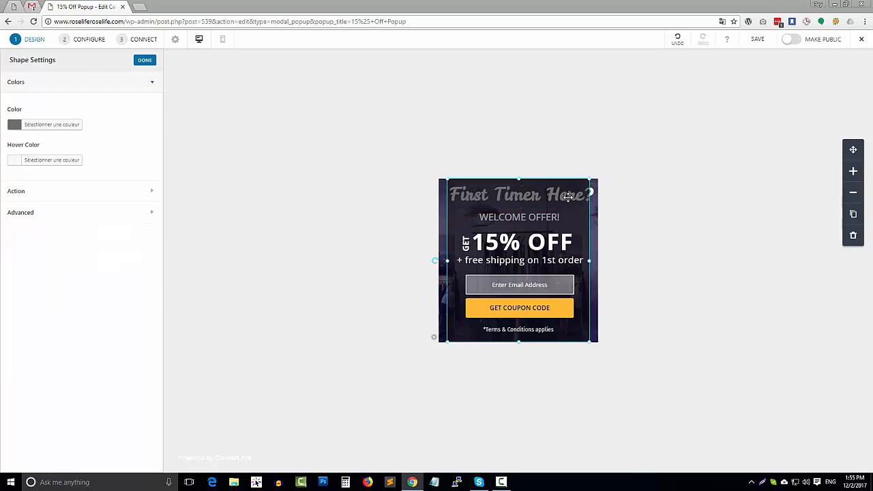
click(590, 190)
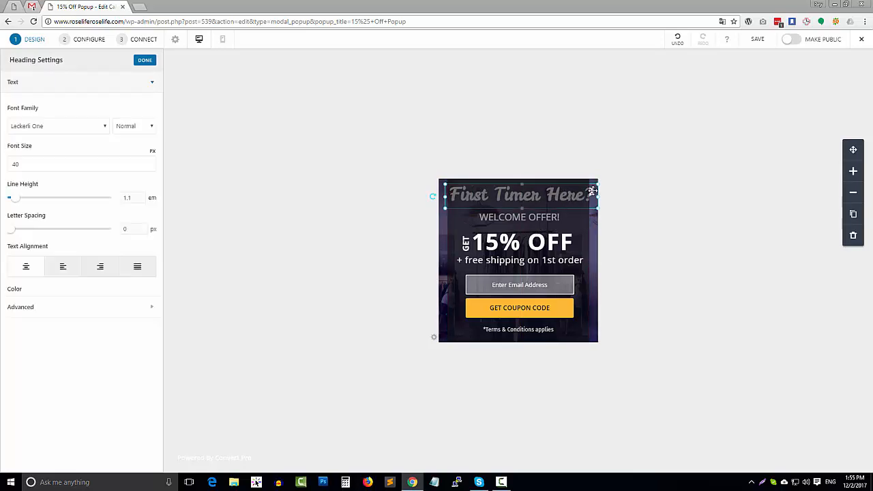
Center the "First Timer Here?" heading just above the popup's dark background and set its text color to black.
drag(591, 190, 595, 163)
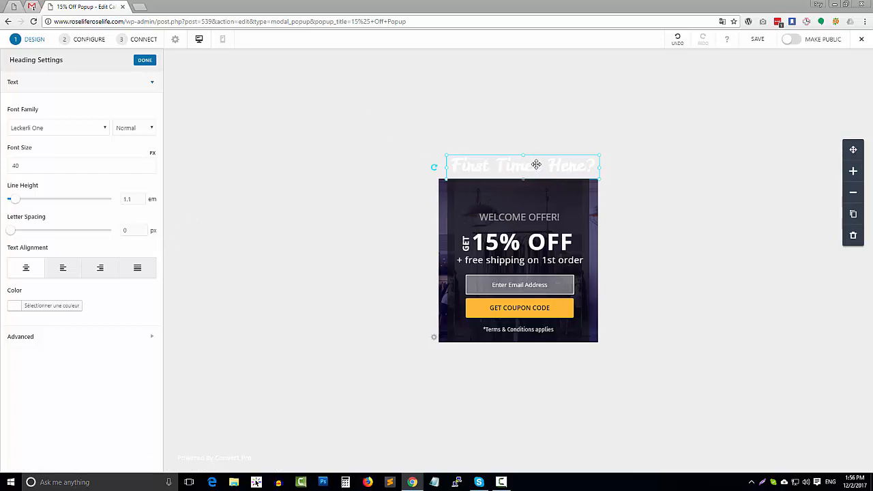
drag(536, 164, 528, 167)
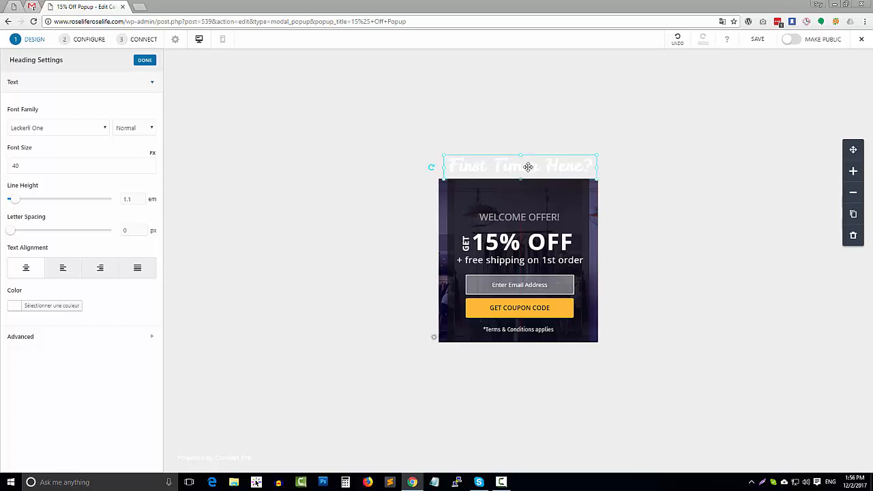
click(59, 307)
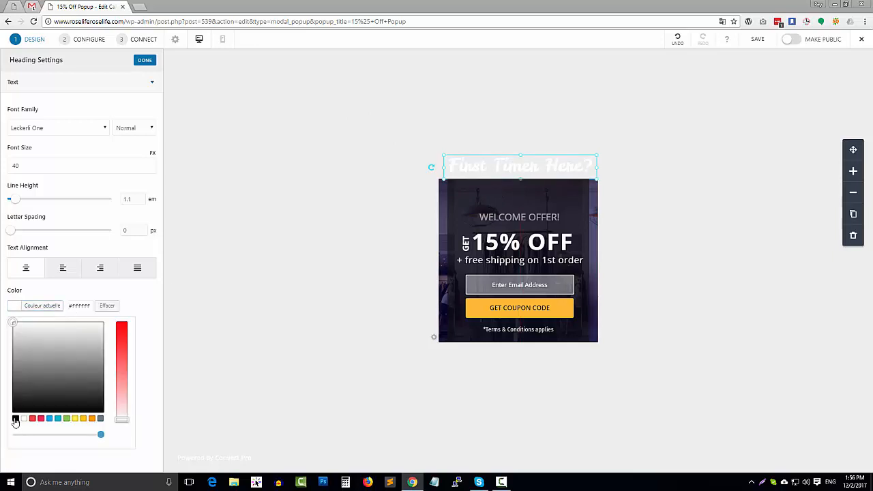
click(15, 419)
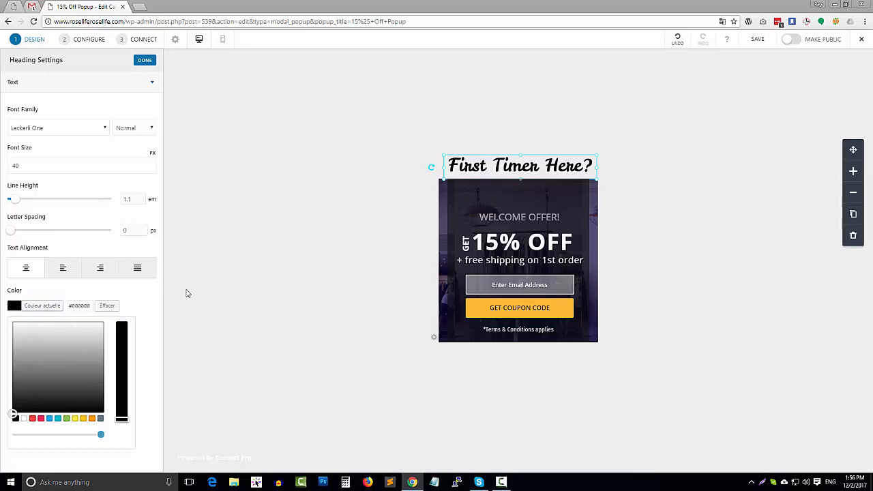
click(695, 201)
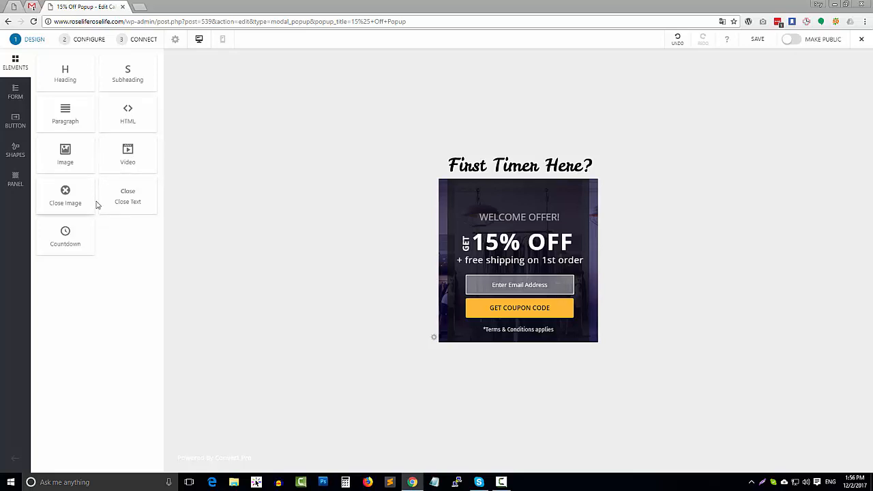
Add a countdown timer narrowed to days, hours and minutes across the popup's upper part, with WELCOME OFFER! nudged just below it.
drag(62, 234, 501, 198)
click(529, 200)
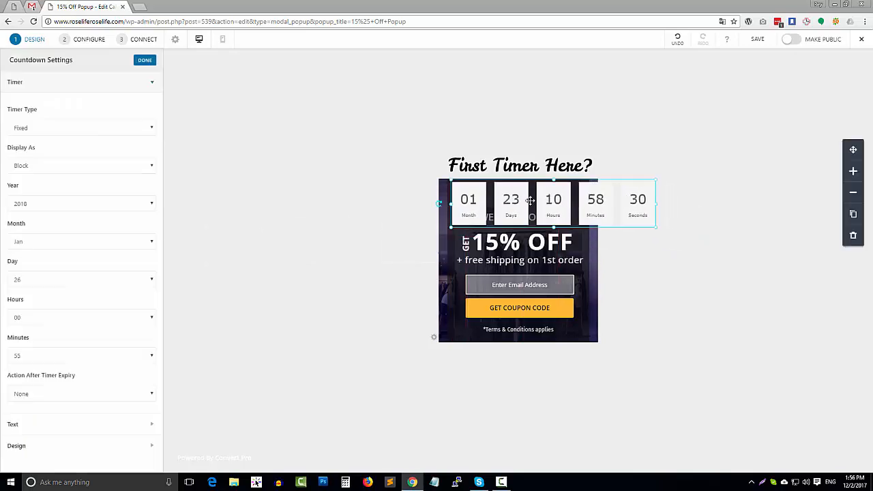
drag(653, 227, 525, 223)
click(526, 195)
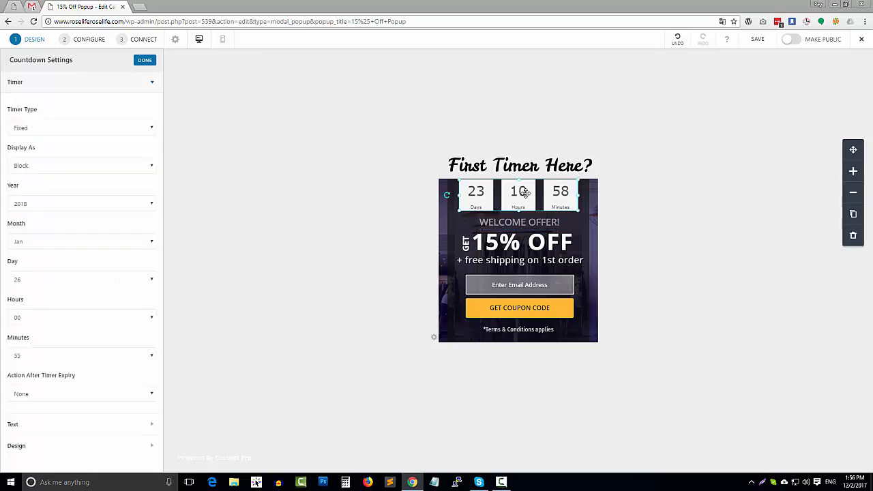
click(579, 214)
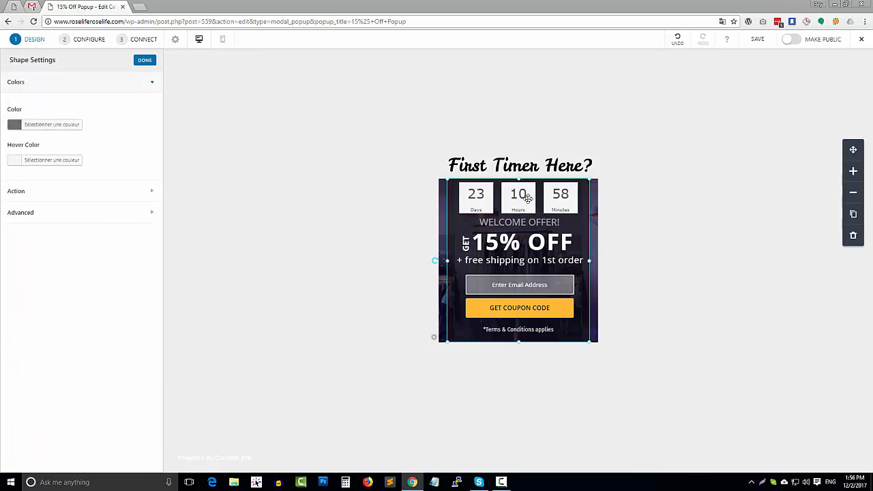
click(521, 196)
click(674, 218)
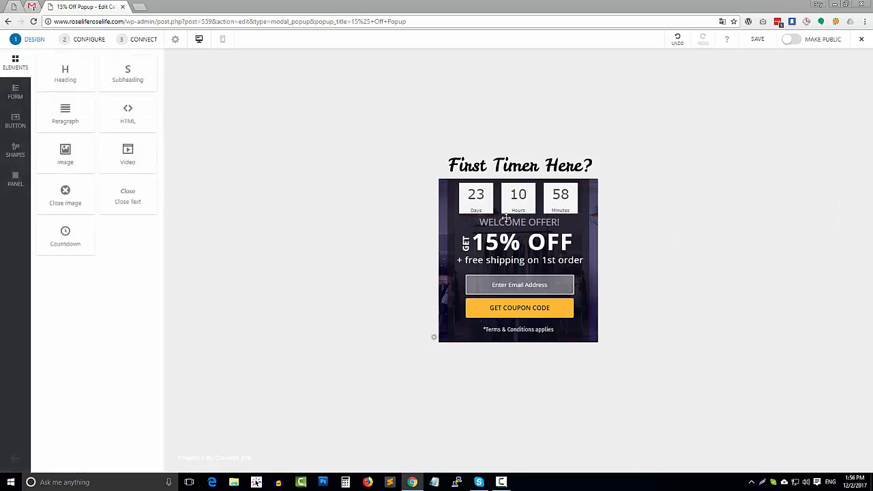
click(550, 197)
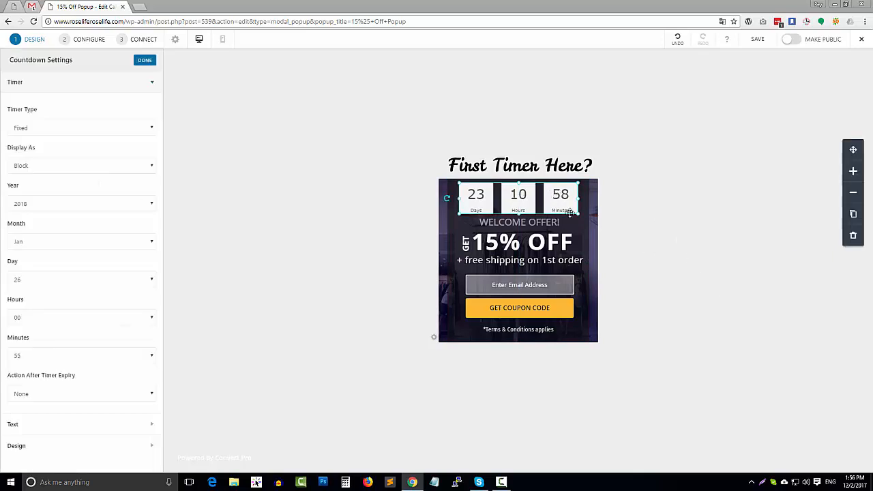
Change the heading text above the popup to "First Time Here?".
click(517, 166)
double_click(517, 167)
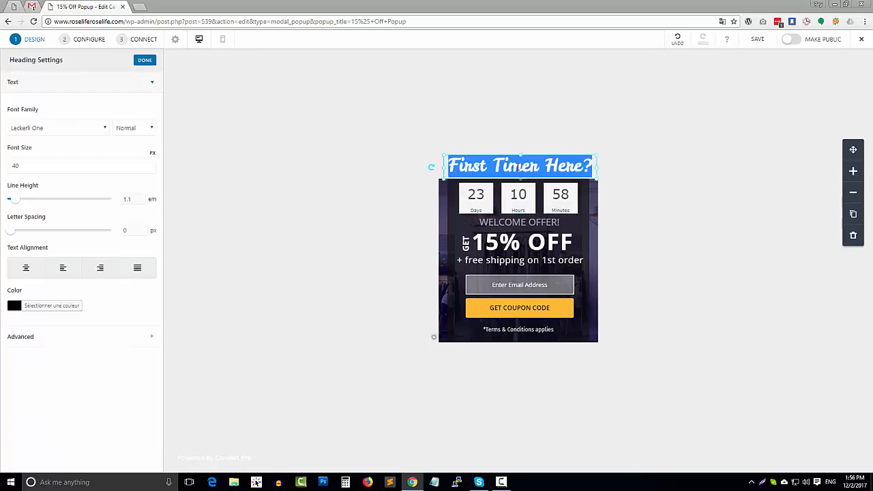
click(519, 166)
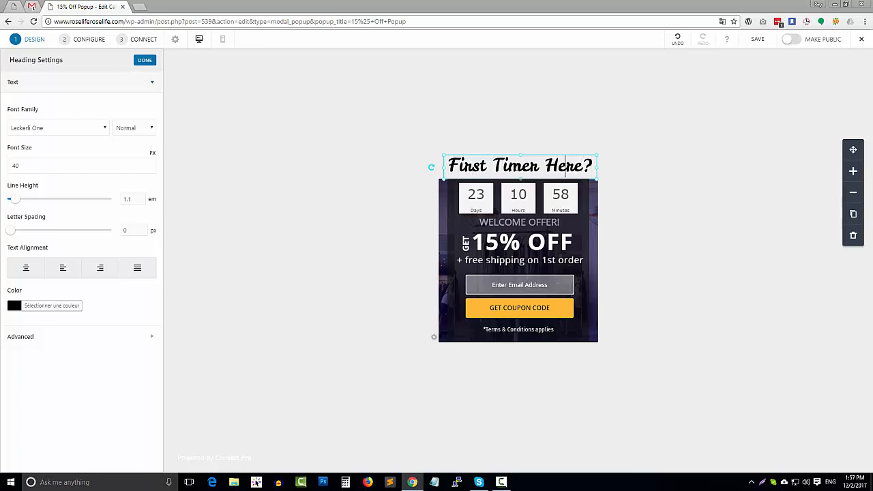
key(BackSpace)
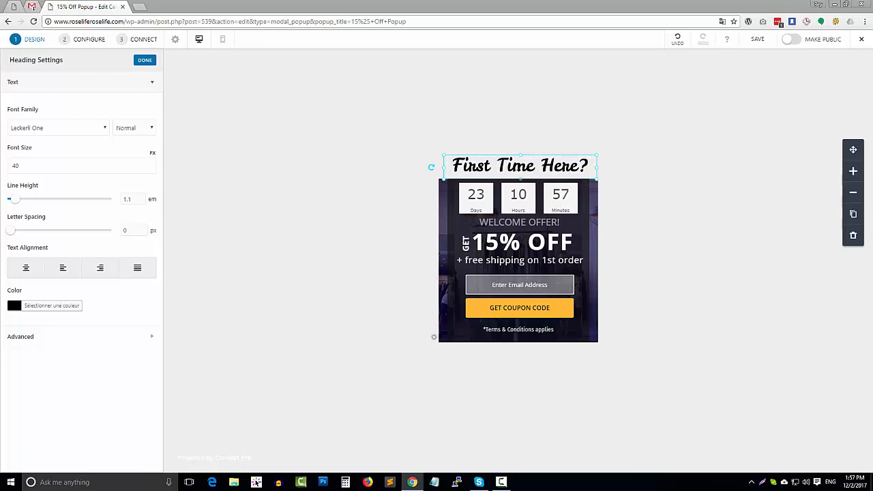
click(591, 290)
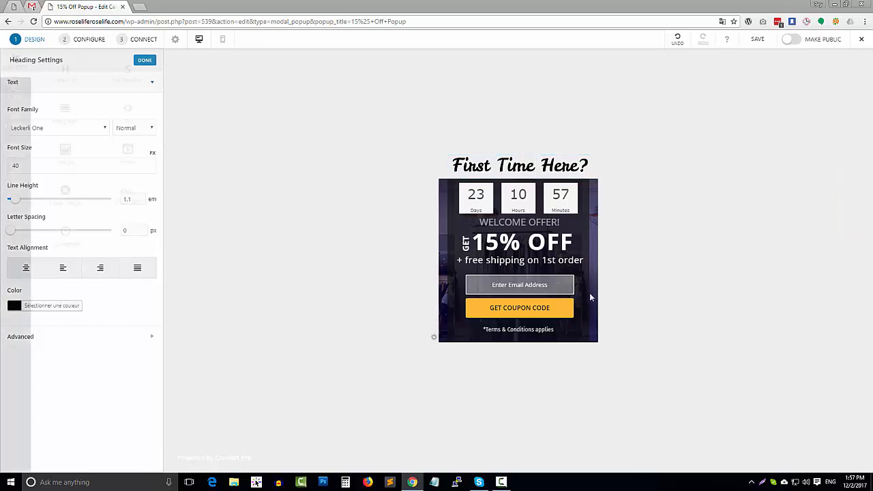
Review the email field and coupon button settings, the form's field, typography, styling and advanced options, and the button presets.
click(519, 286)
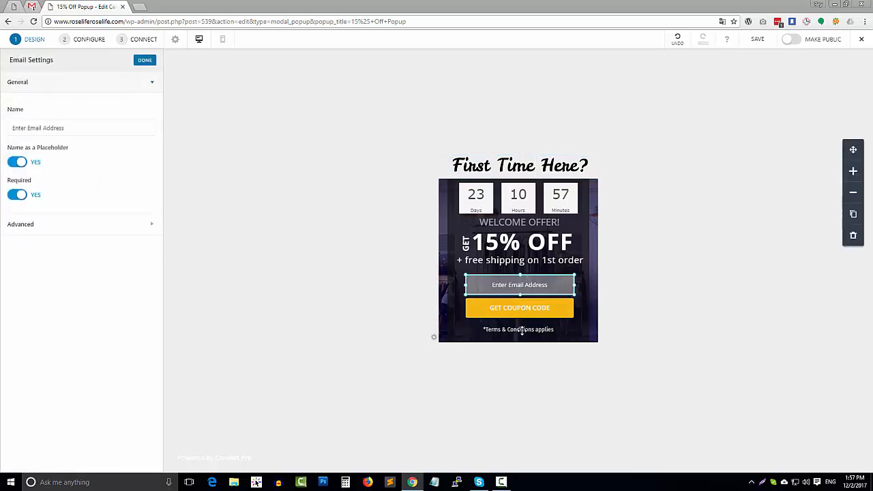
click(522, 312)
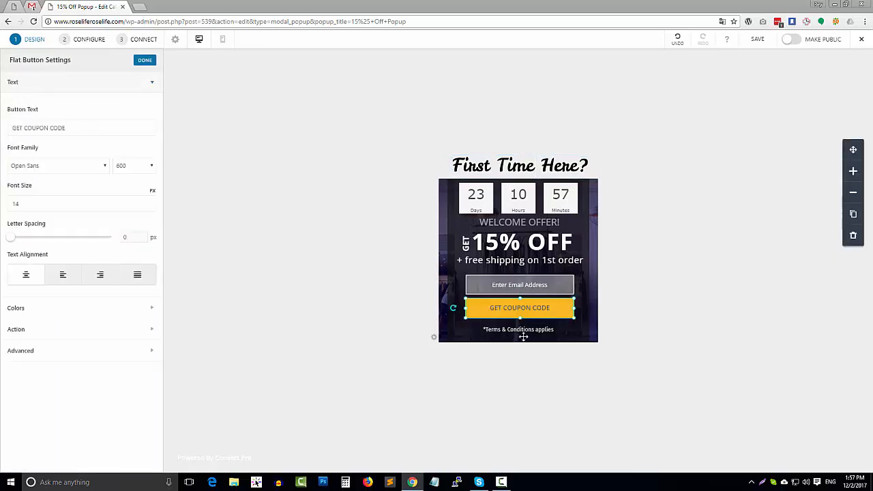
click(525, 286)
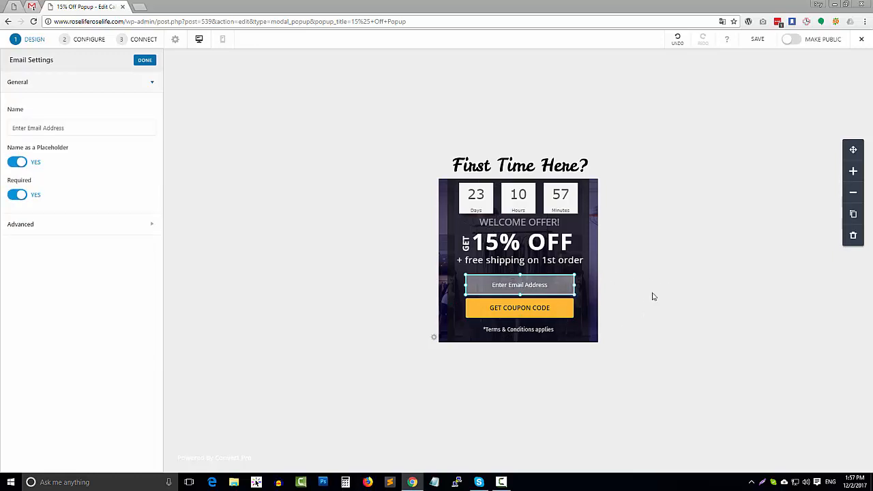
click(292, 192)
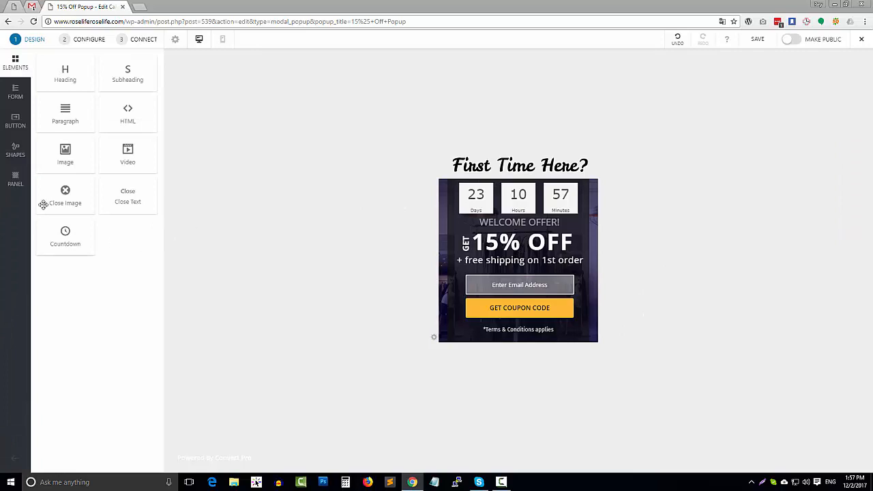
click(15, 98)
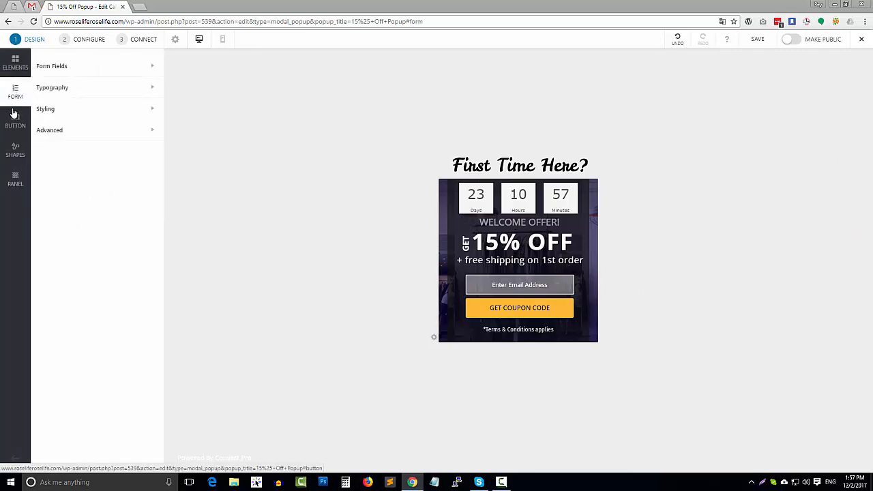
click(85, 68)
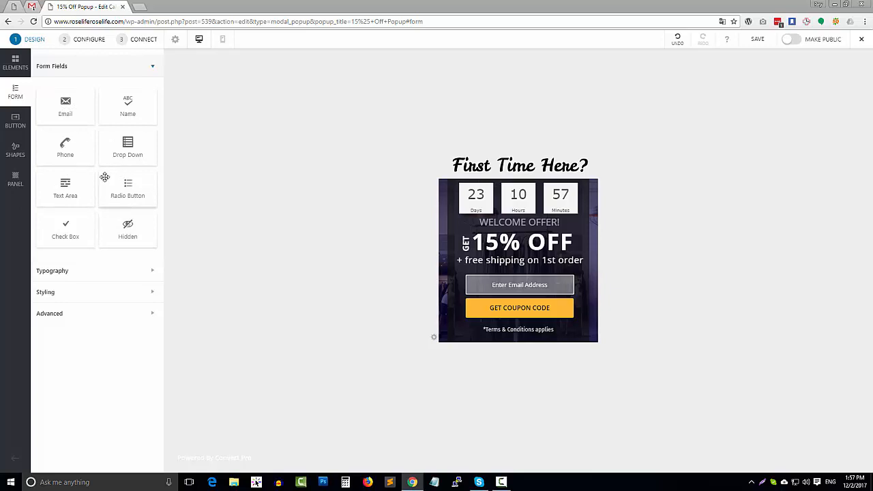
click(95, 276)
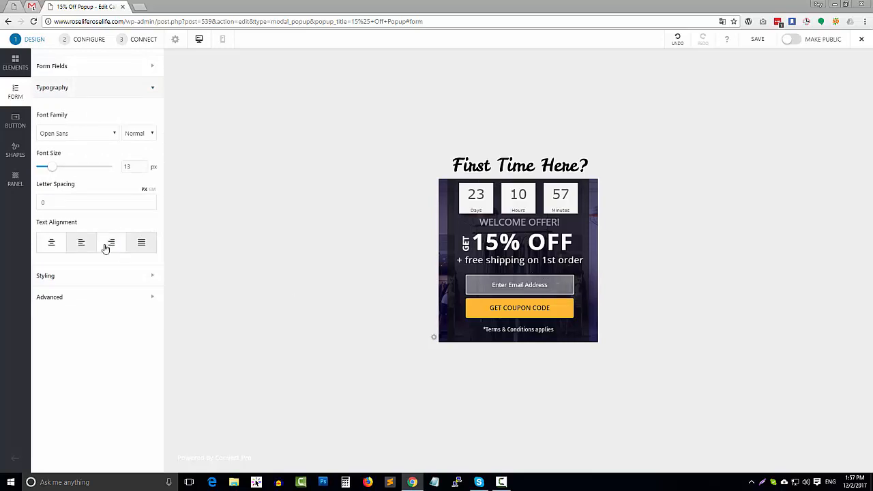
click(70, 280)
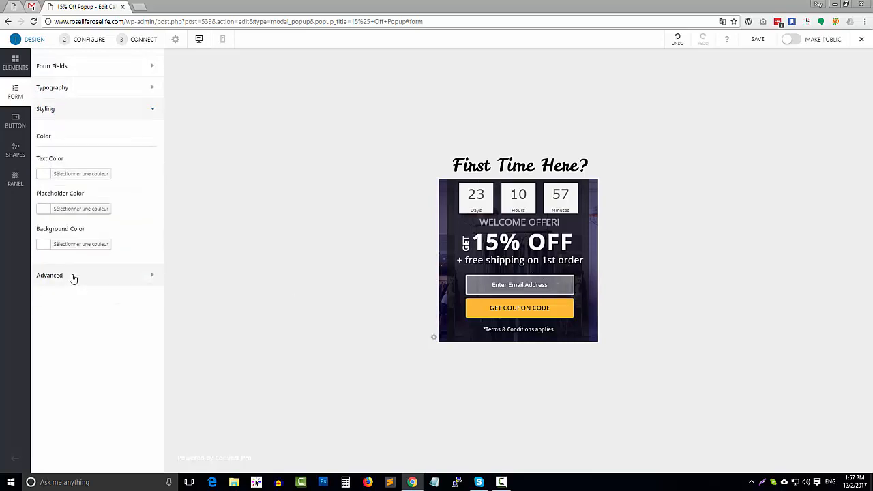
click(74, 276)
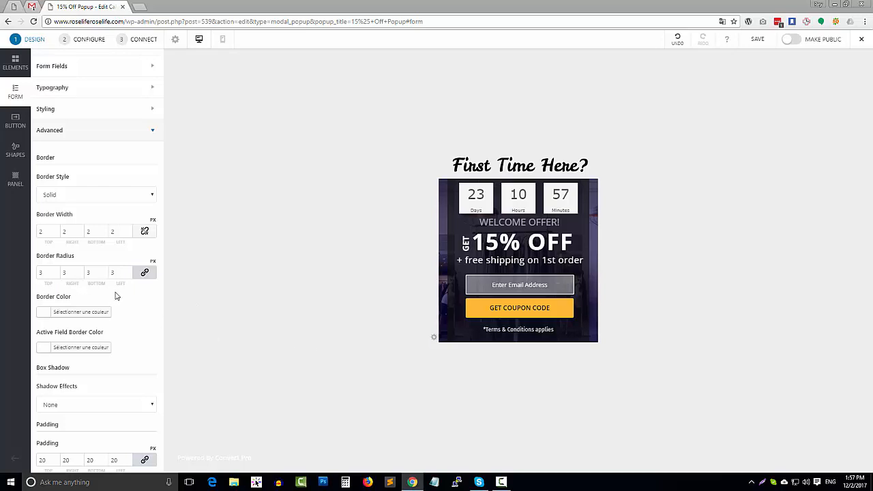
click(20, 128)
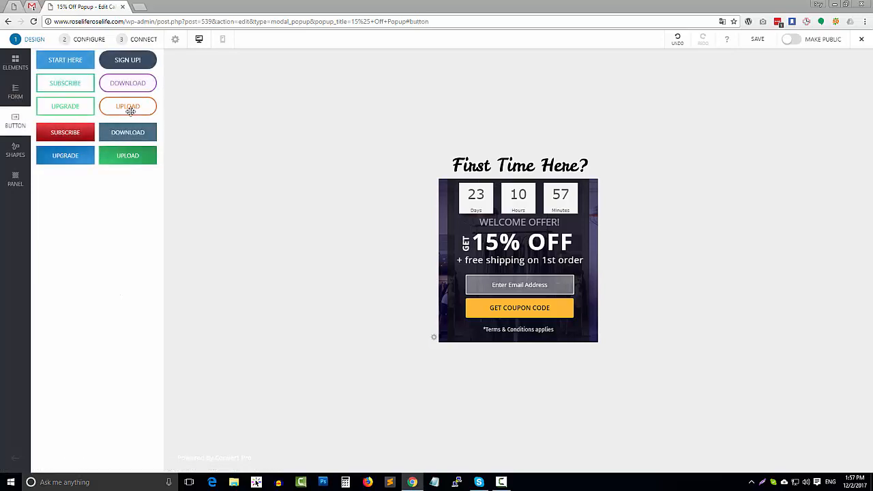
Add an outlined heart shape beside the WELCOME OFFER! text and set its color to light gray.
click(19, 151)
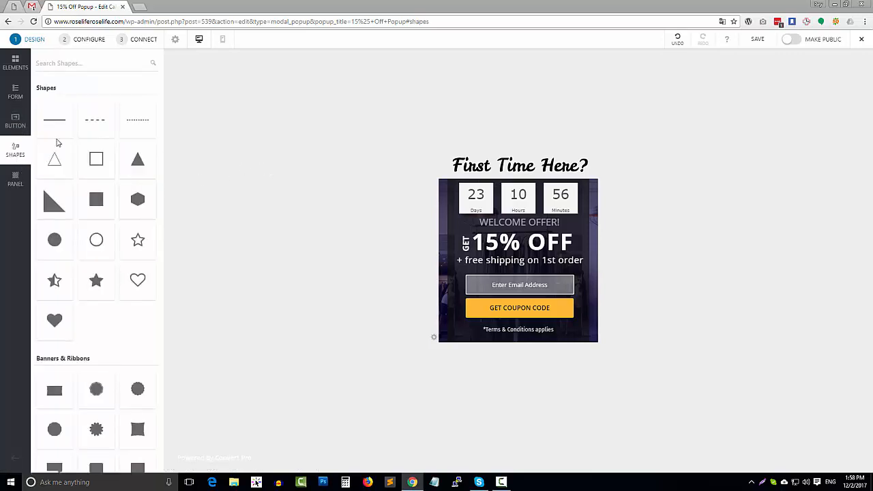
scroll(126, 292, down, 3)
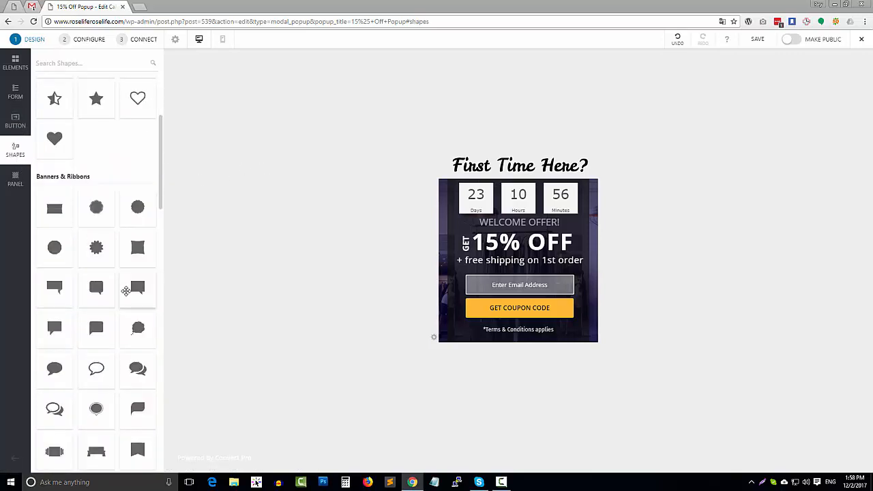
scroll(126, 291, up, 2)
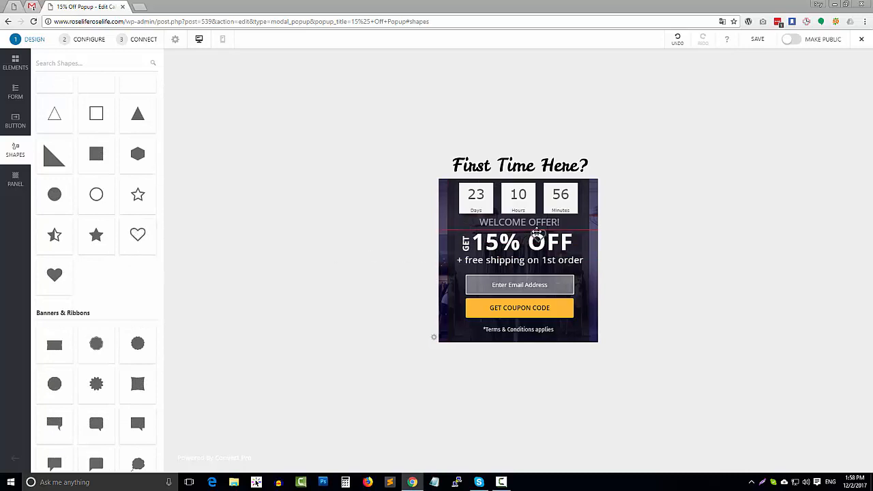
drag(537, 233, 592, 242)
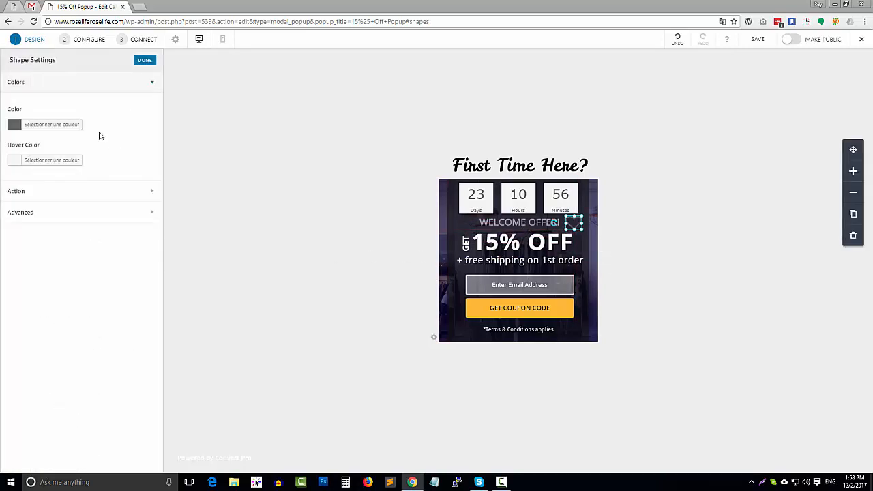
click(63, 125)
drag(16, 195, 15, 145)
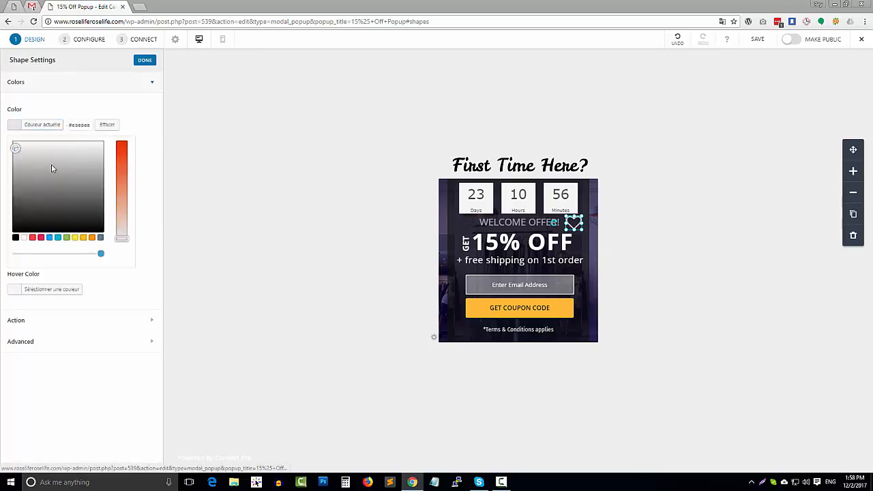
click(127, 88)
click(78, 82)
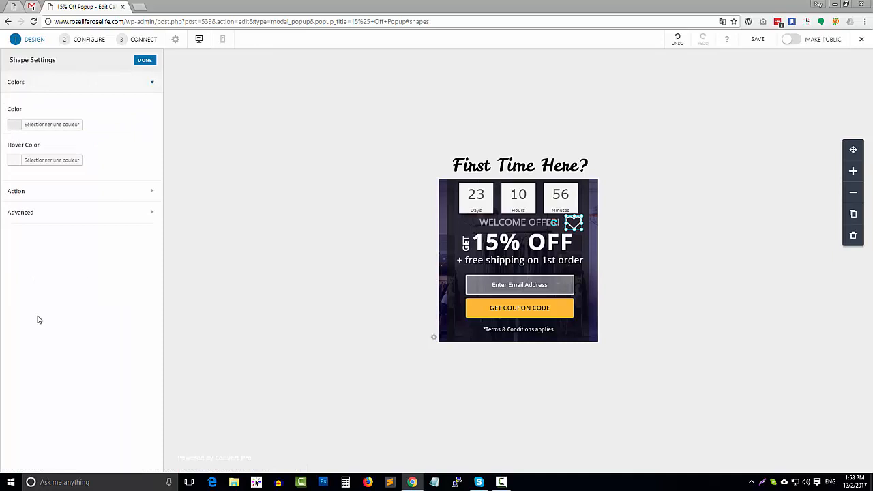
Add a solid star shape on the left side of the WELCOME OFFER! text and set its color to white.
click(304, 287)
scroll(100, 252, down, 1)
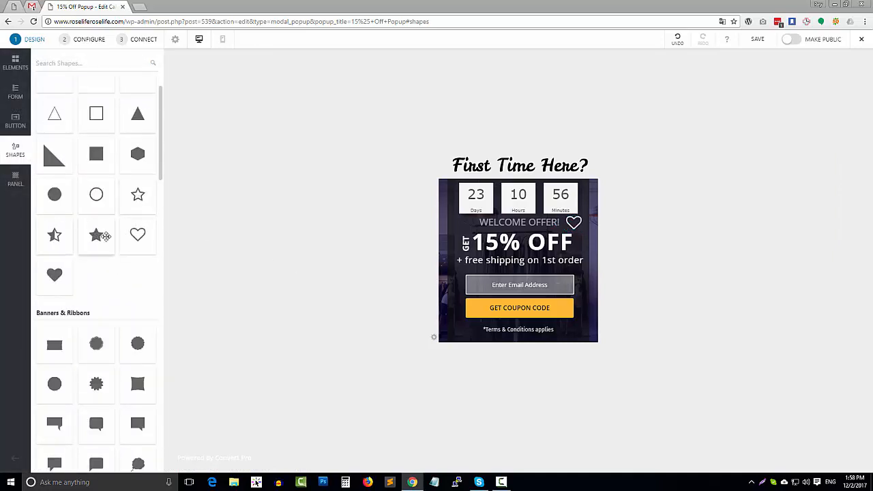
drag(106, 236, 465, 225)
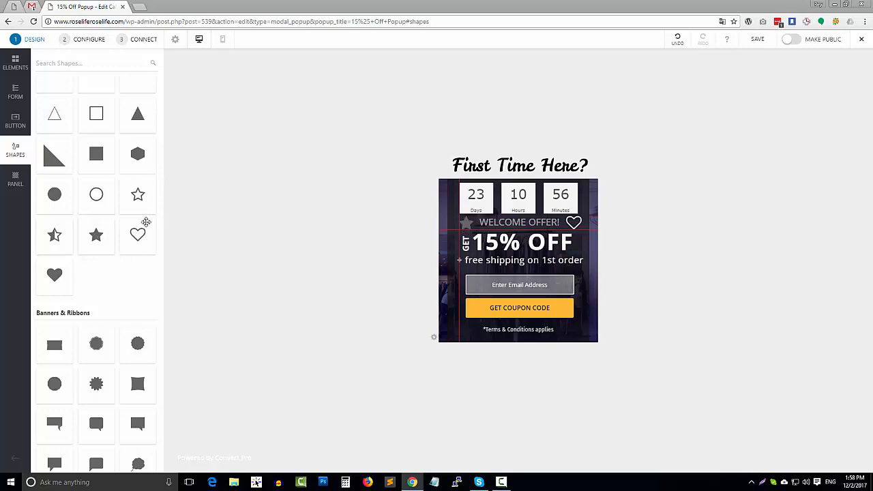
click(34, 124)
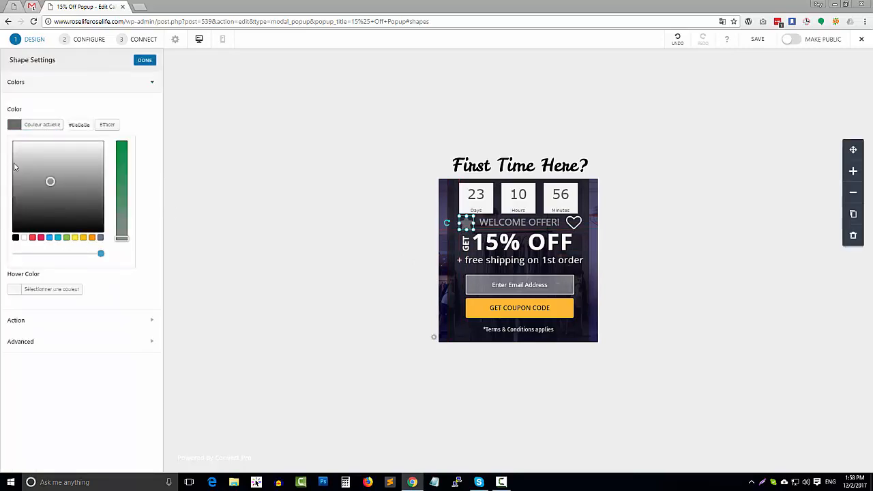
drag(15, 167, 8, 144)
Review the star's shape action options and look through the other available banner, ribbon and social media shapes.
click(35, 324)
click(58, 194)
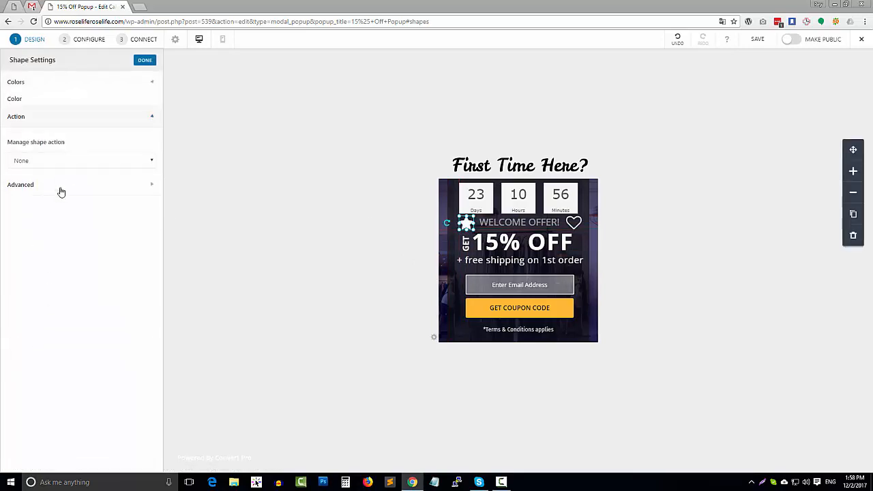
click(72, 153)
click(73, 153)
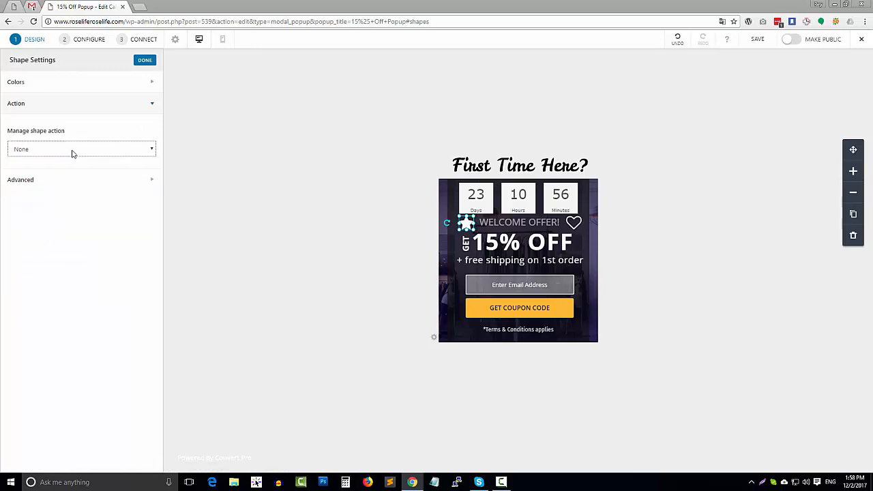
click(69, 107)
click(298, 260)
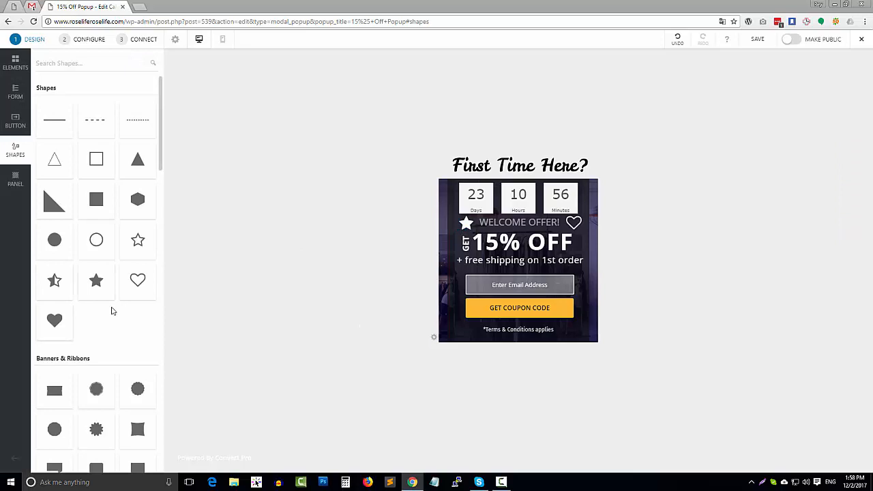
scroll(112, 315, down, 8)
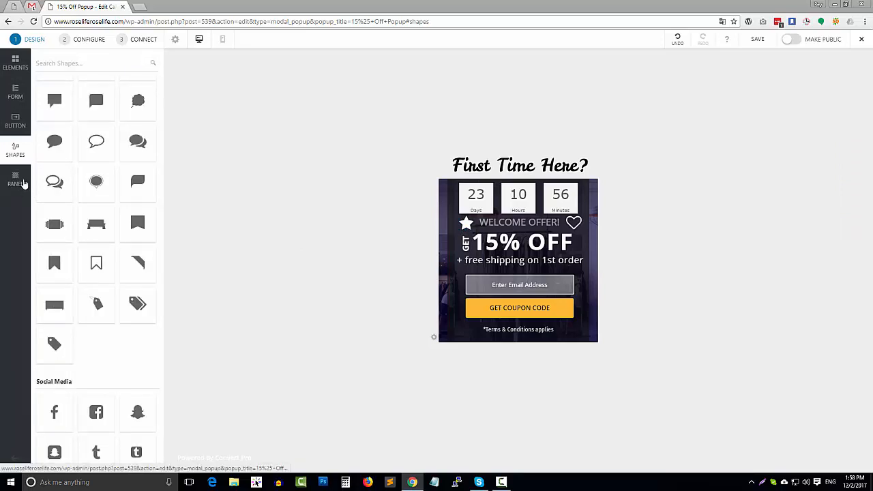
Set the popup panel's width to 500 px.
click(24, 183)
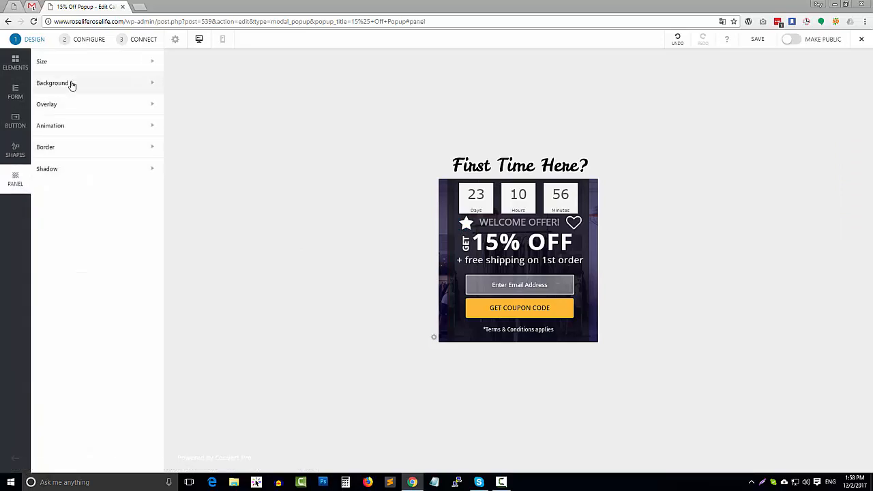
click(77, 65)
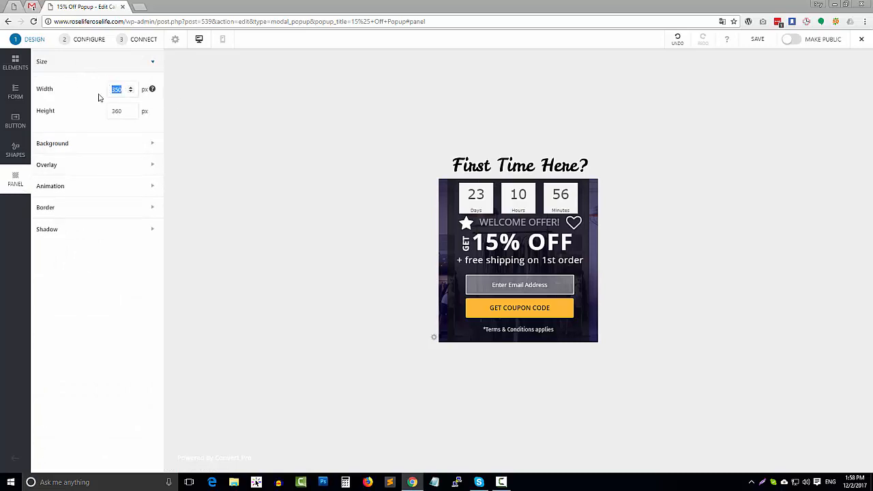
text(500)
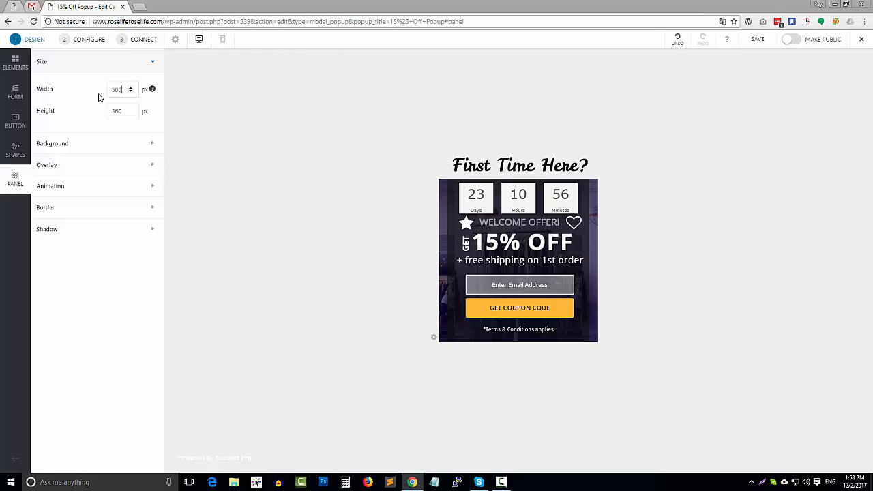
click(228, 153)
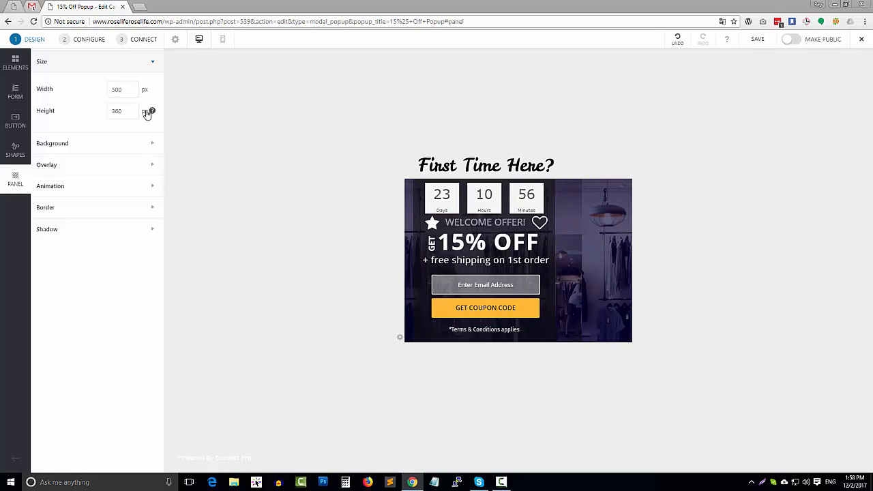
Try a popup panel height of 800 px, and set the height to 400 px instead.
drag(123, 111, 84, 116)
click(395, 280)
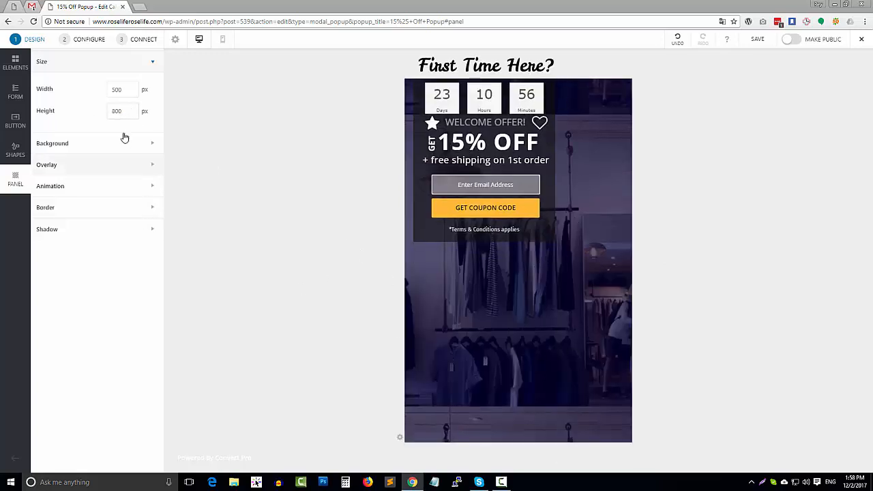
drag(119, 110, 109, 112)
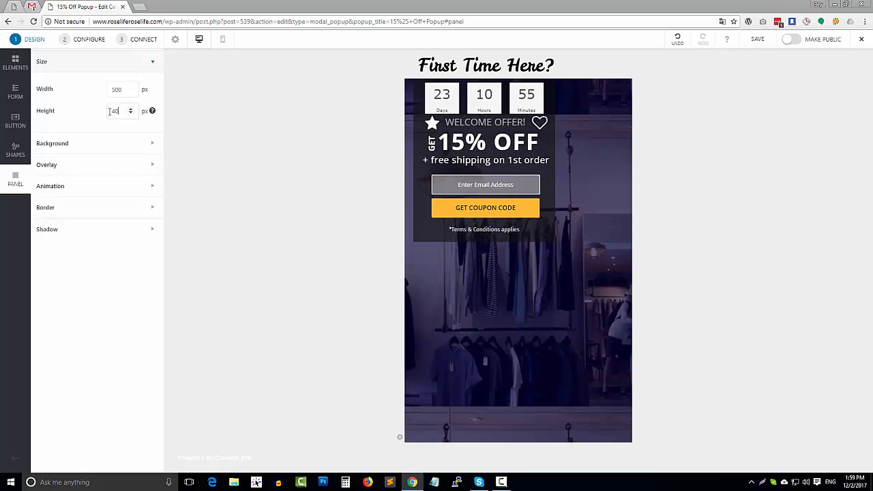
click(238, 212)
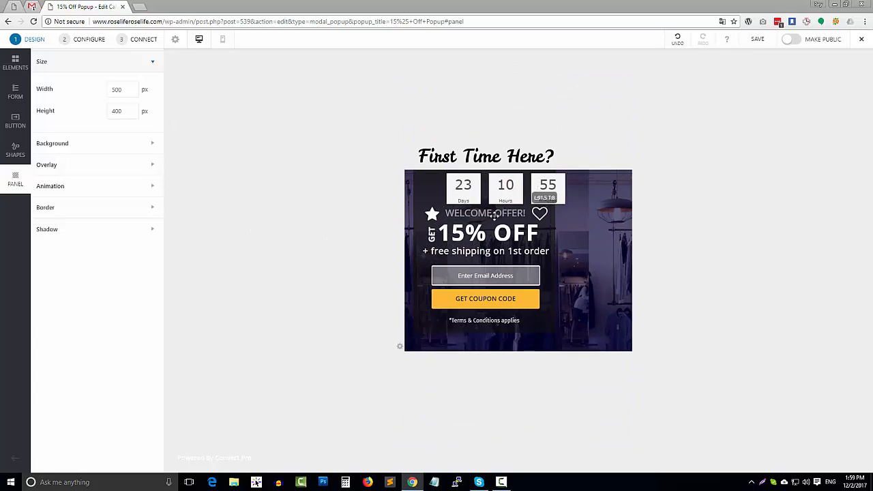
Shift the countdown, WELCOME OFFER! text, heart and star to the right within the widened popup.
drag(494, 204, 515, 202)
drag(502, 215, 530, 213)
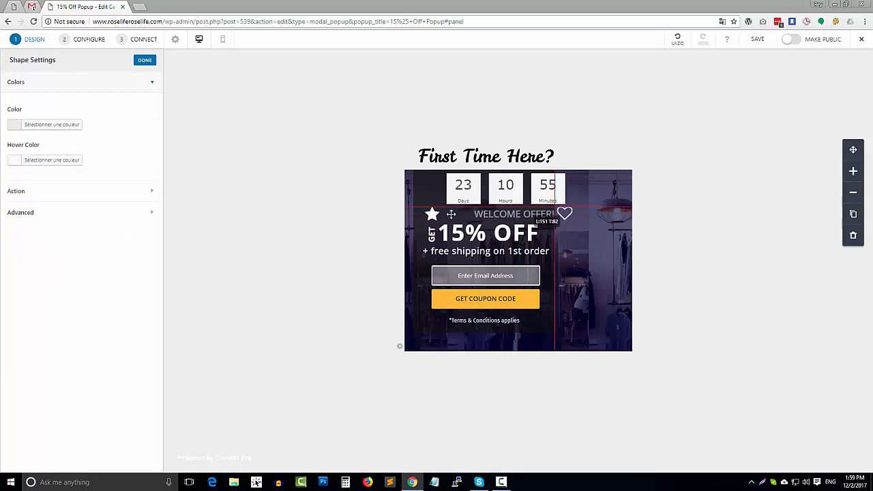
drag(433, 214, 447, 215)
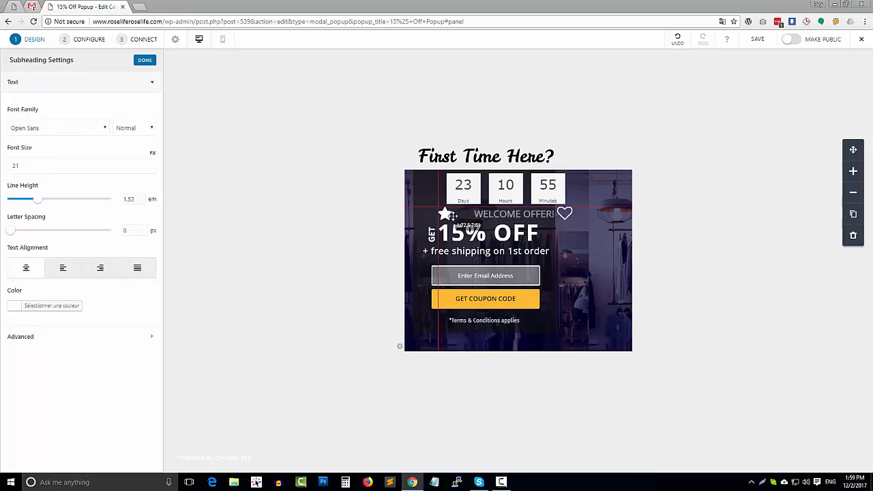
click(729, 232)
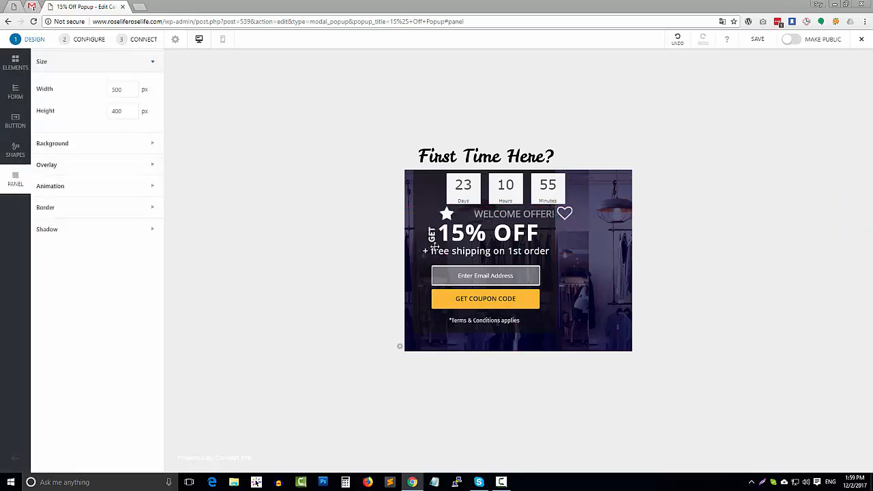
Move the GET 15% OFF and free shipping texts, email field, coupon button and terms line toward the popup's center.
drag(488, 236, 518, 260)
drag(432, 234, 456, 233)
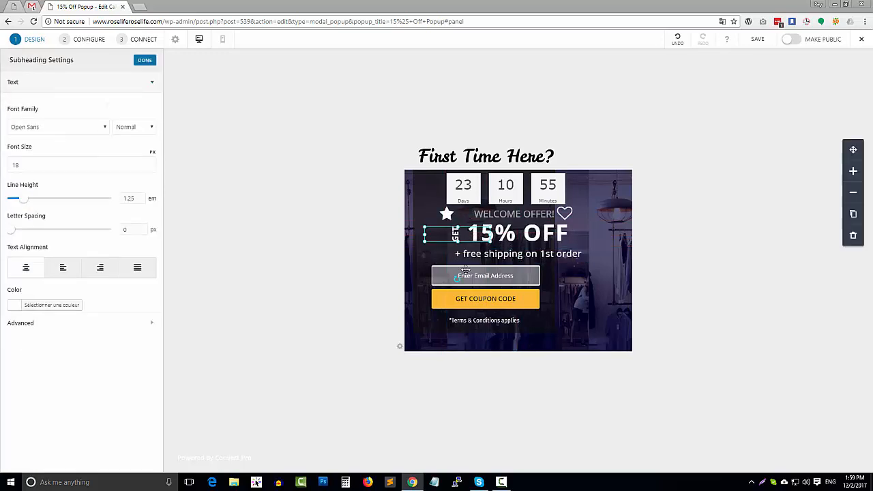
drag(469, 275, 526, 299)
drag(502, 328, 525, 332)
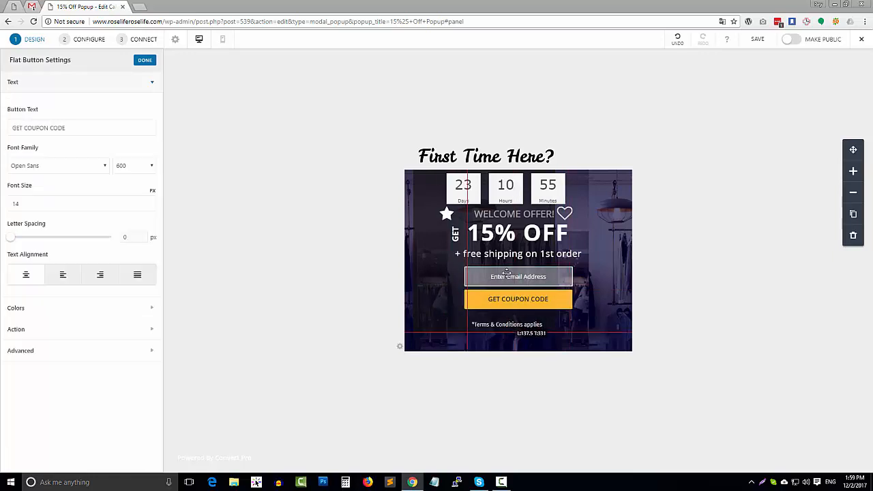
Realign the countdown, WELCOME OFFER! row with its shapes, and the First Time Here? heading over the centered content.
drag(498, 185, 517, 185)
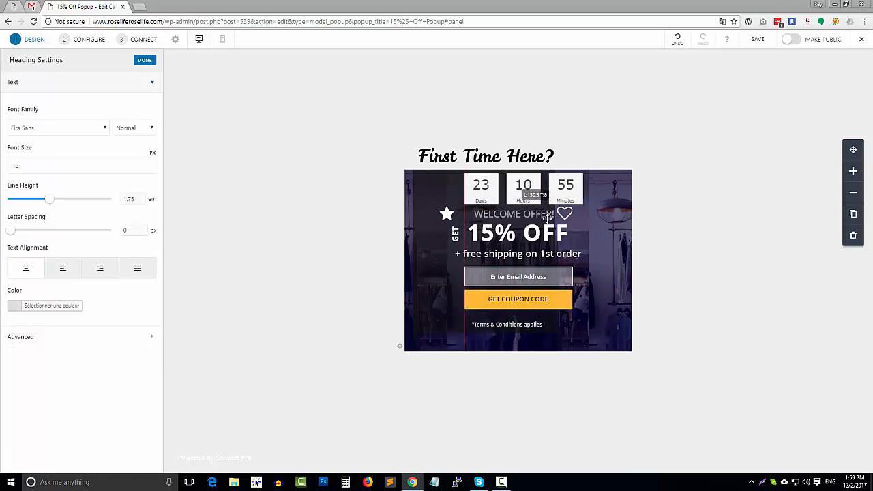
drag(565, 213, 534, 215)
drag(451, 216, 472, 214)
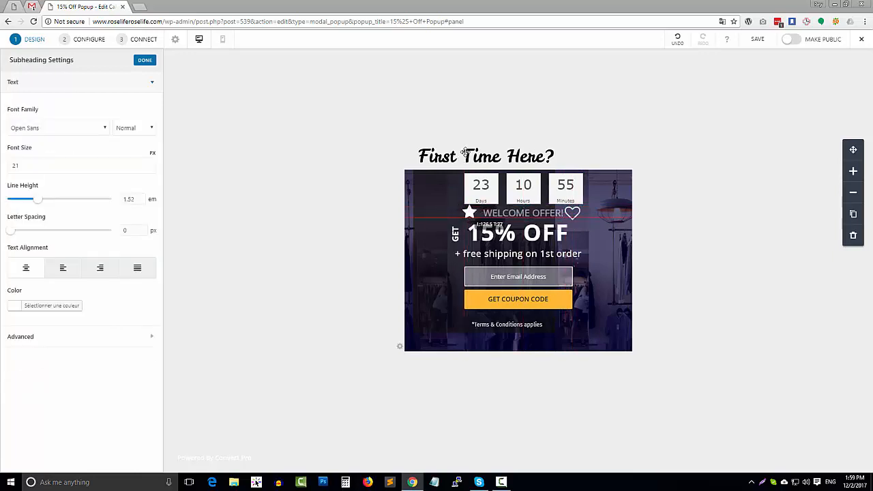
drag(466, 152, 502, 154)
click(230, 259)
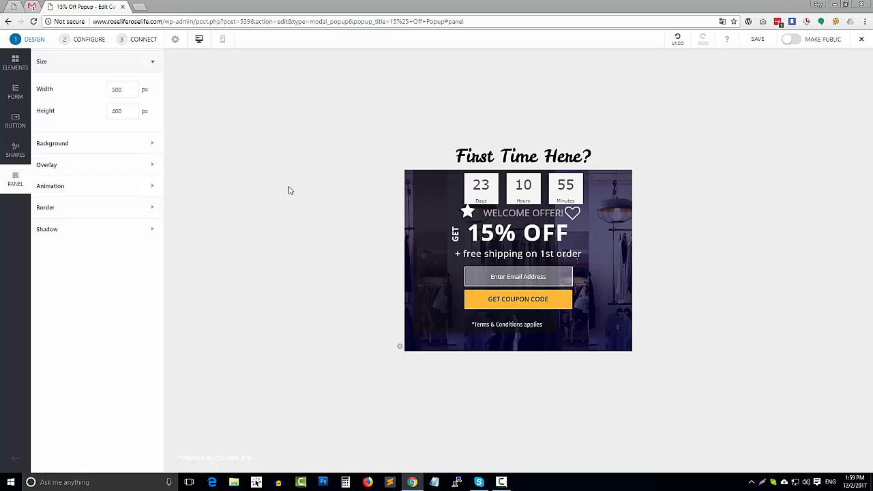
Configure the popup to display after the user has been on the page for at least 30 seconds.
click(81, 41)
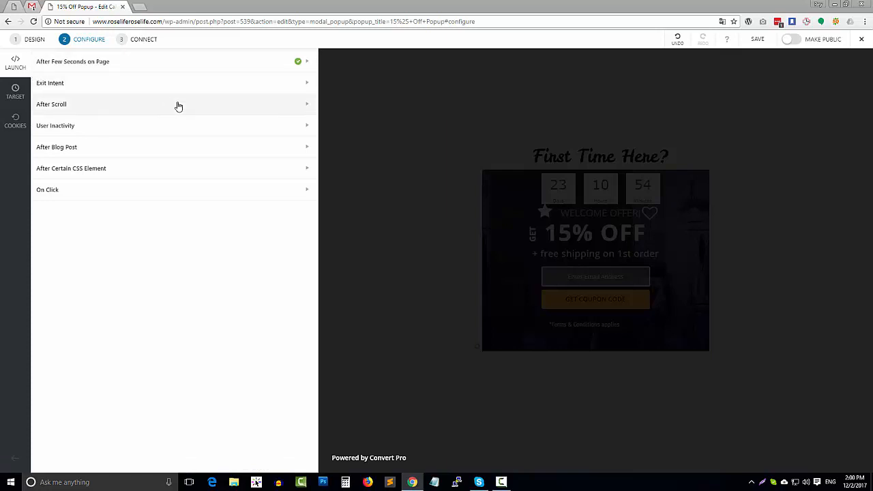
click(275, 68)
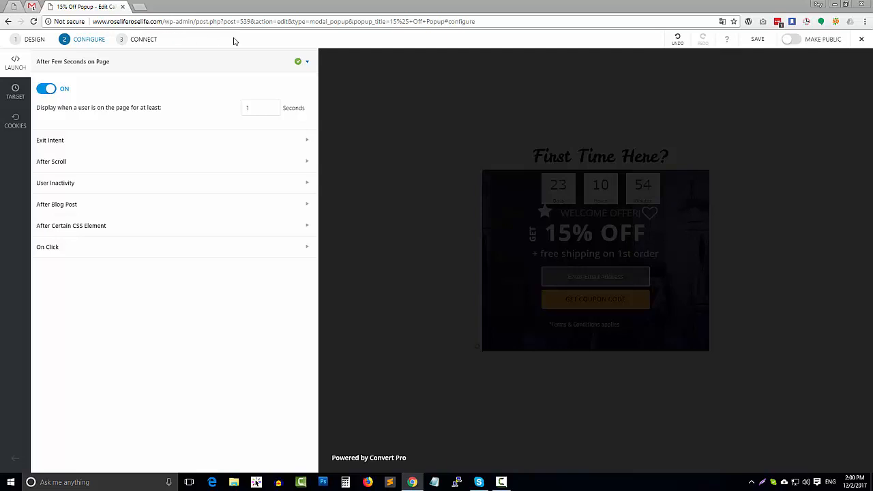
double_click(251, 108)
click(174, 380)
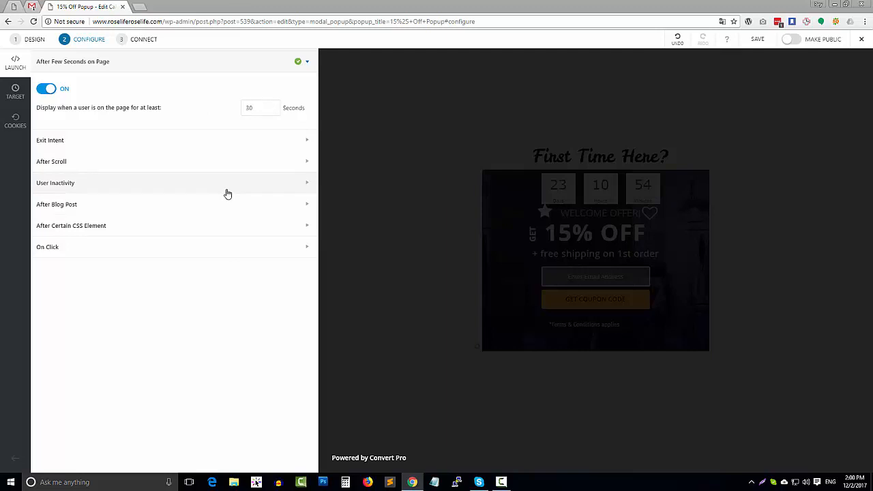
double_click(250, 108)
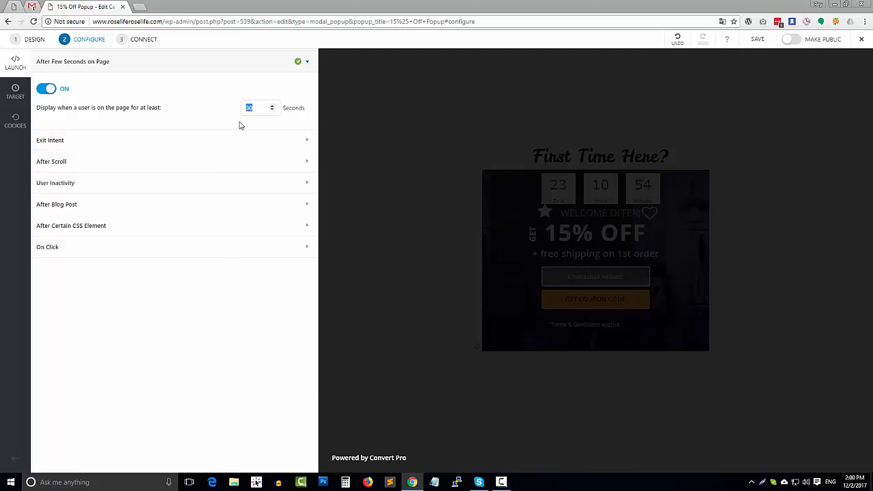
Show the Exit Intent launch settings, and open the site's homepage in a new browser tab using its copied base address.
click(75, 144)
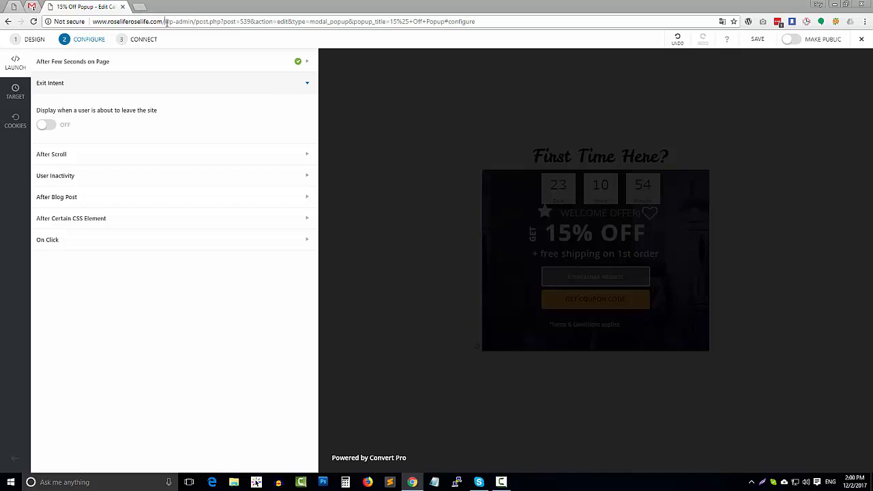
drag(166, 21, 94, 21)
right_click(126, 21)
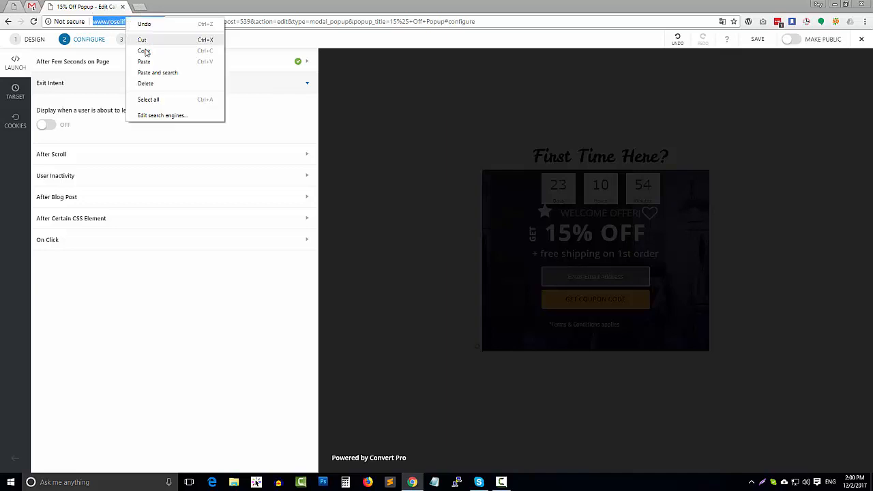
click(144, 52)
click(140, 6)
right_click(166, 22)
click(202, 77)
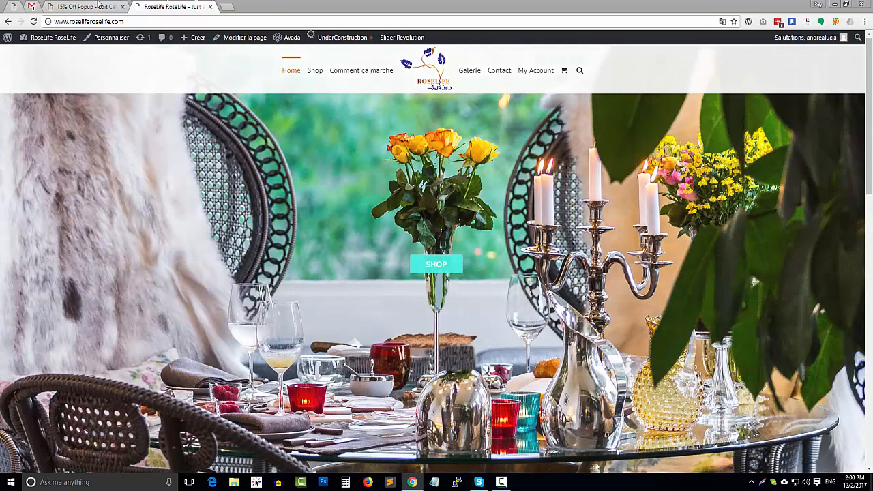
Return to the popup editor and enable the Exit Intent trigger and the After Scroll trigger at 60 %.
click(99, 6)
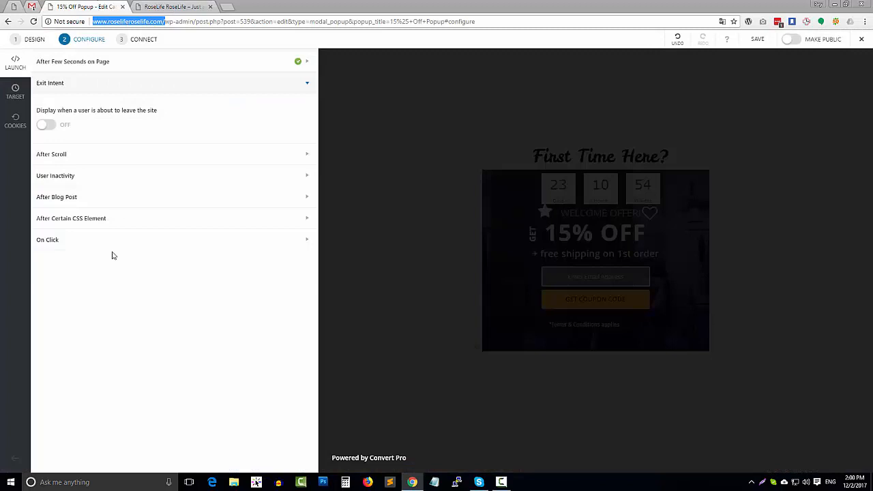
click(47, 128)
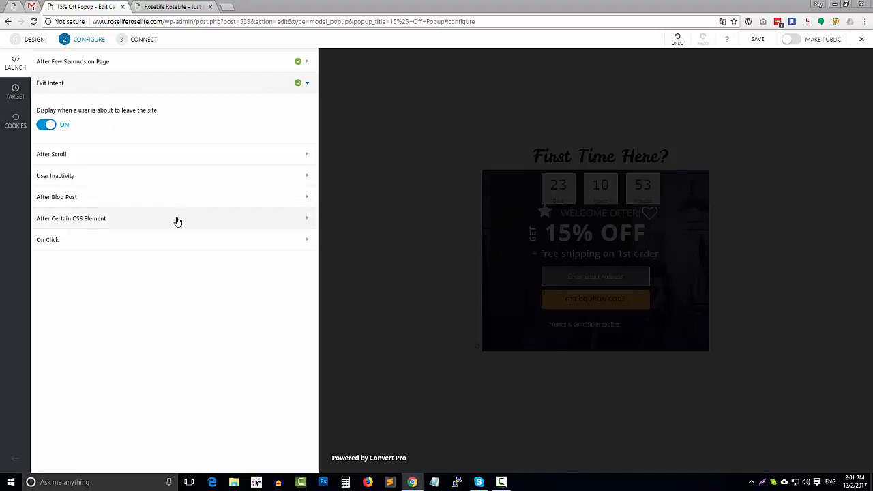
click(82, 162)
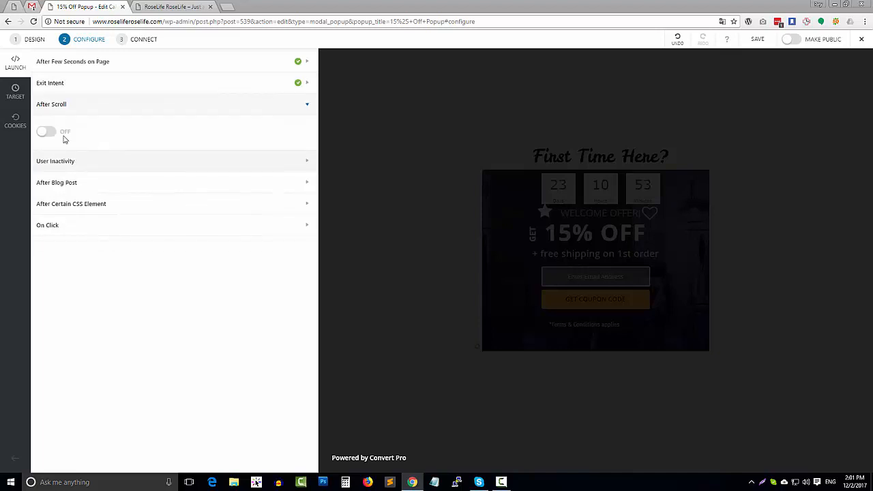
click(47, 132)
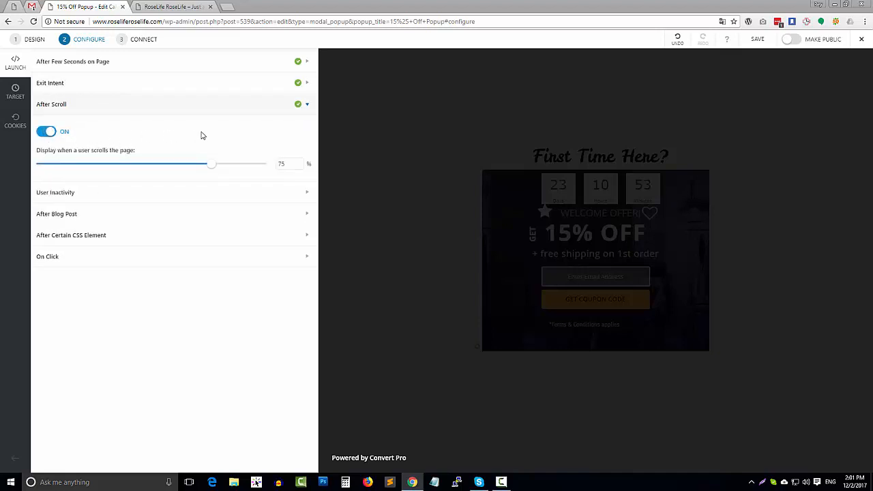
drag(285, 164, 270, 163)
text(60)
Examine the RoseLife homepage down to the Shop Roses section to judge where the scroll trigger would fire.
click(170, 6)
scroll(524, 150, down, 5)
scroll(524, 150, down, 6)
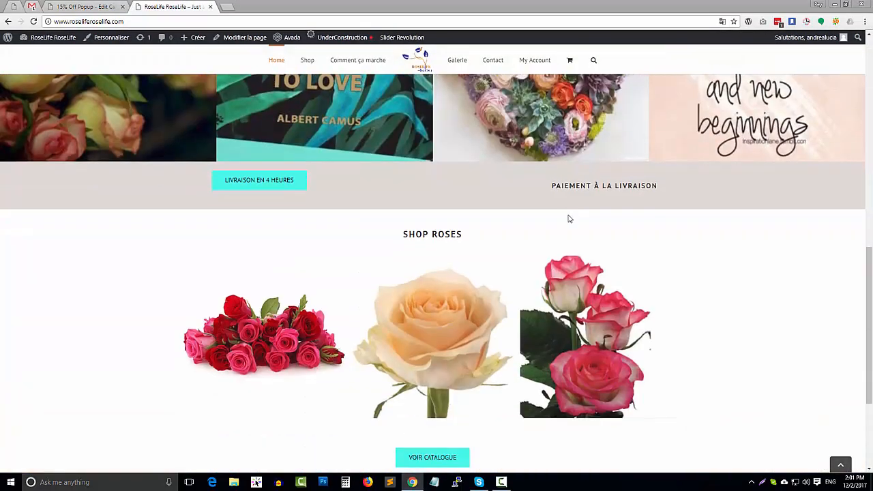
scroll(571, 228, up, 2)
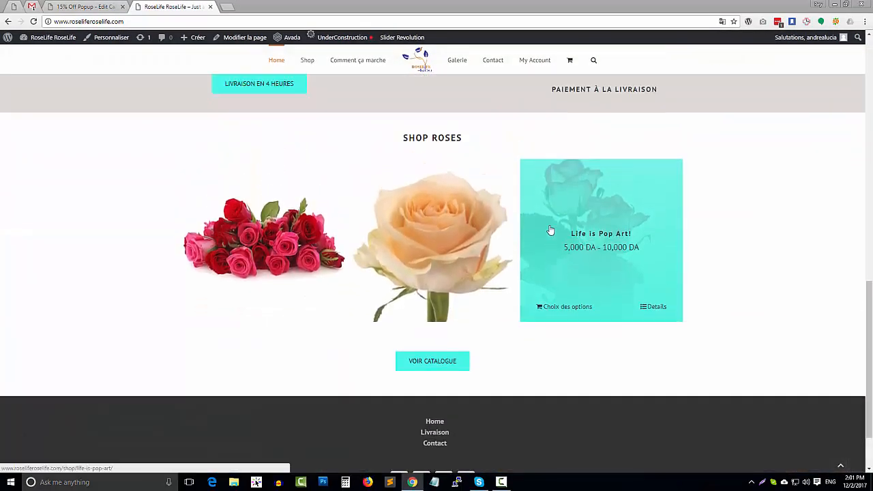
Return to the popup editor and enable the User Inactivity trigger that displays the popup after 60 seconds of inactivity.
click(87, 7)
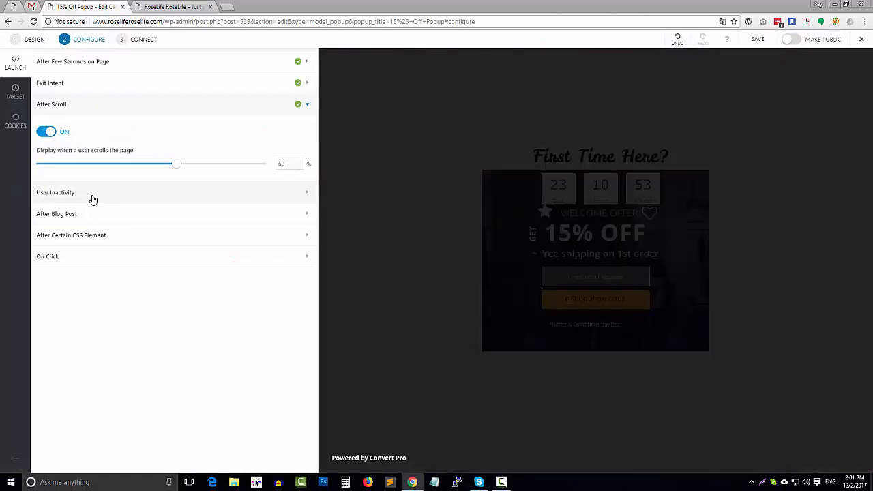
click(92, 199)
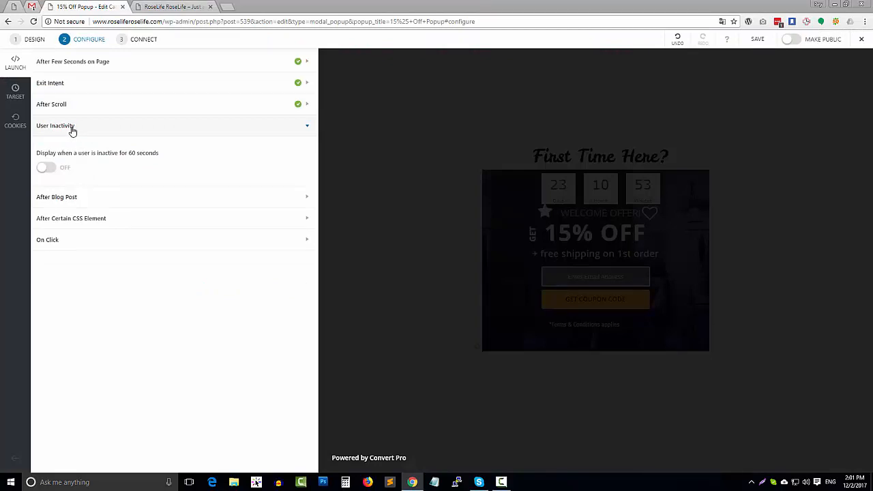
click(46, 167)
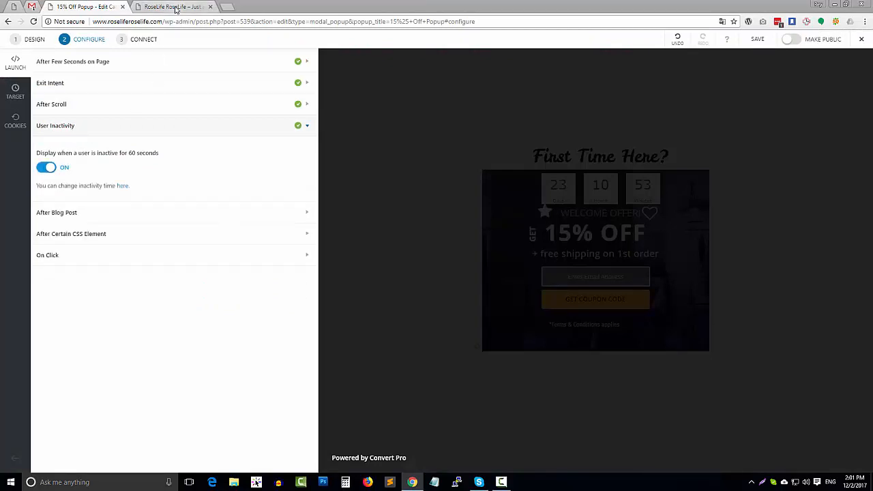
Look at the site's homepage and a new blank browser tab, then go back to the popup's User Inactivity setting.
click(175, 7)
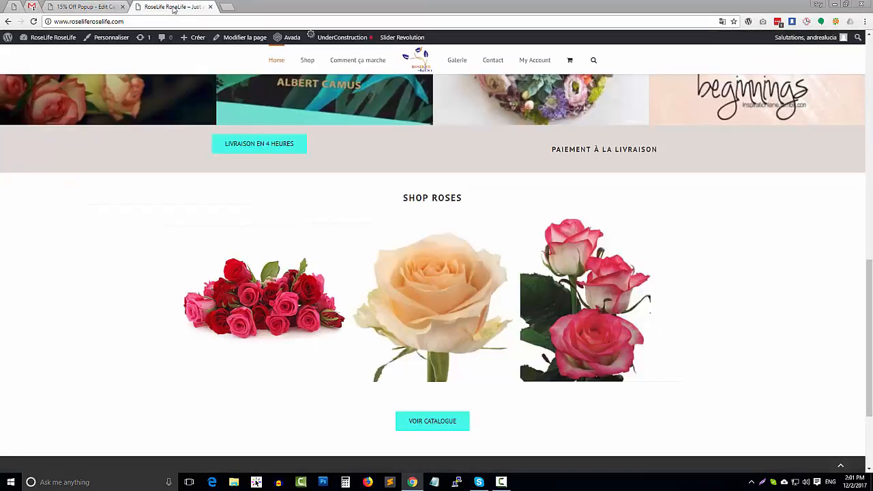
click(229, 7)
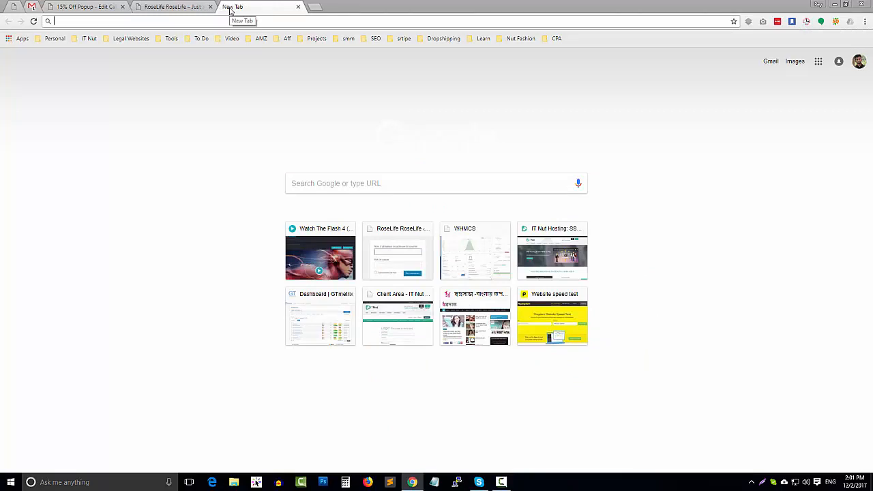
click(175, 8)
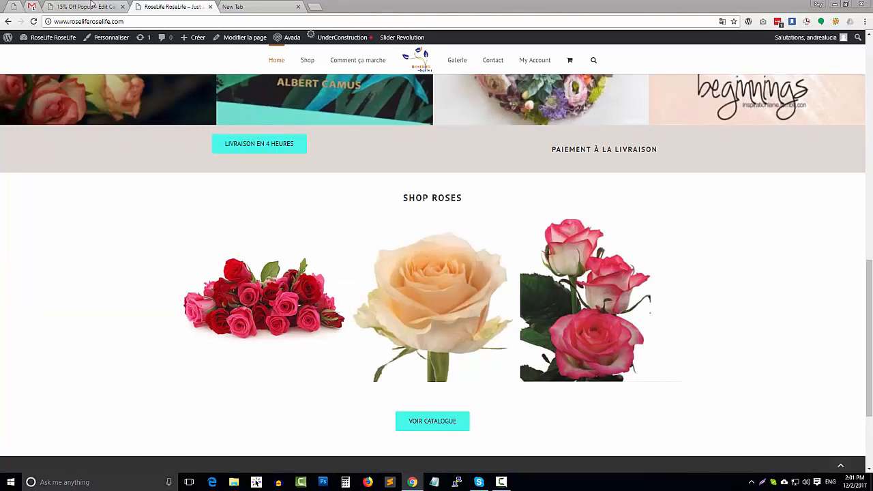
click(93, 6)
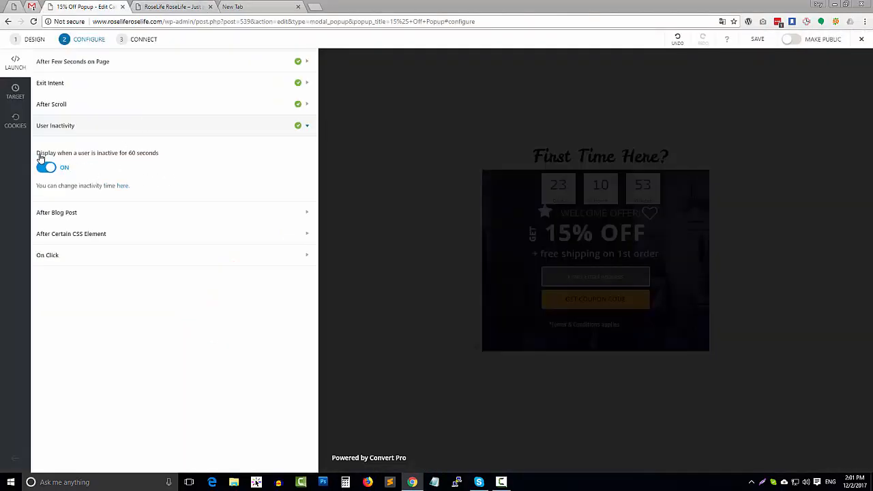
drag(40, 157, 107, 160)
Show the After Blog Post launch settings and examine the RoseLife homepage down to its footer to judge where that trigger would fire.
click(81, 214)
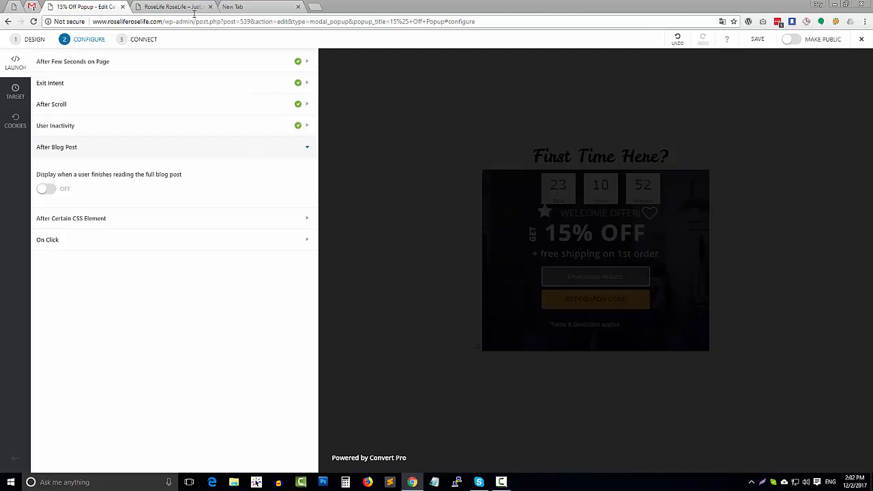
click(168, 5)
scroll(771, 248, down, 2)
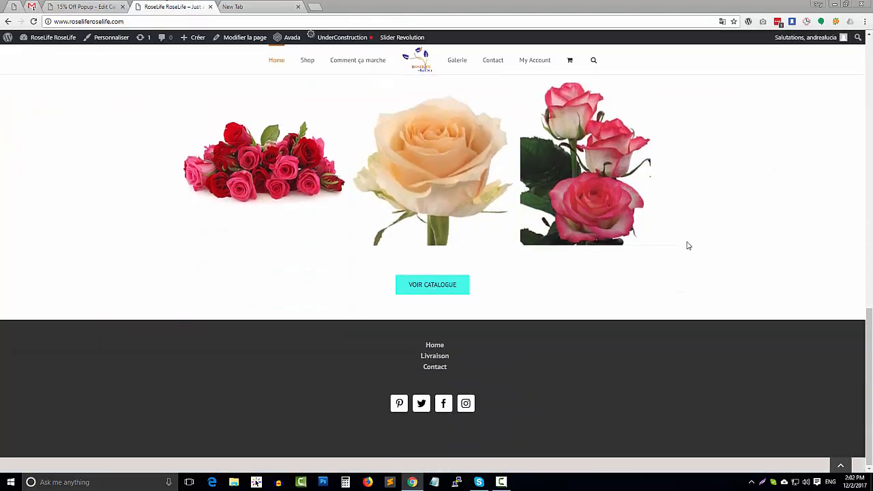
scroll(686, 246, up, 2)
scroll(703, 251, up, 2)
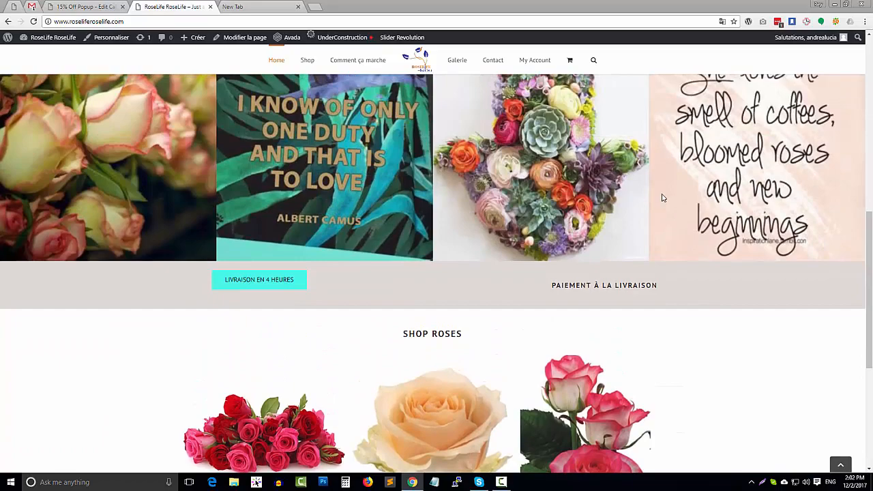
scroll(661, 197, up, 2)
scroll(661, 195, up, 4)
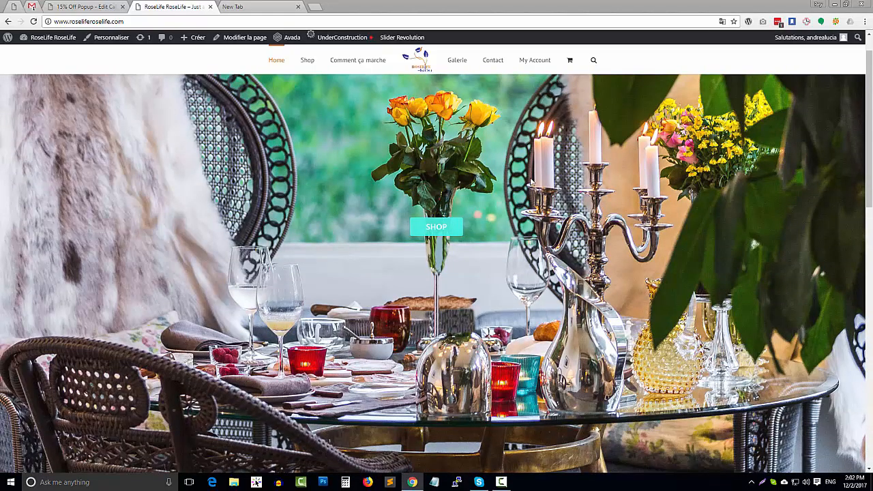
scroll(525, 185, down, 6)
scroll(525, 186, down, 2)
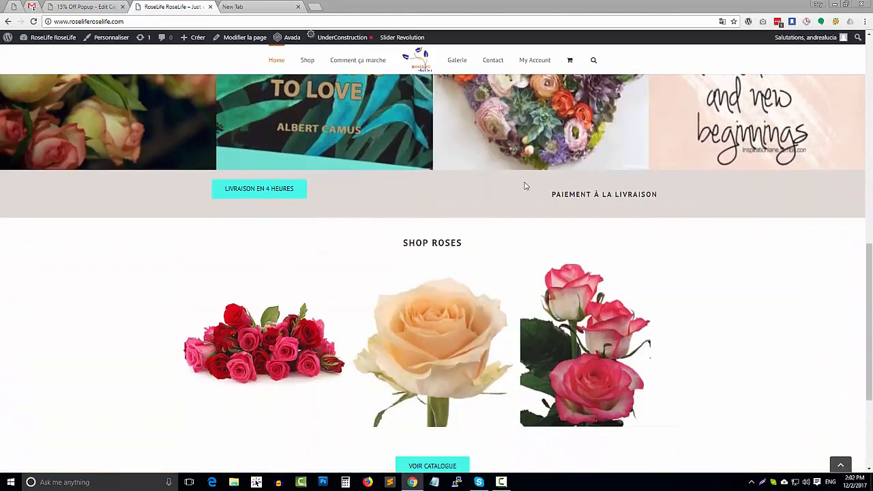
scroll(524, 185, down, 1)
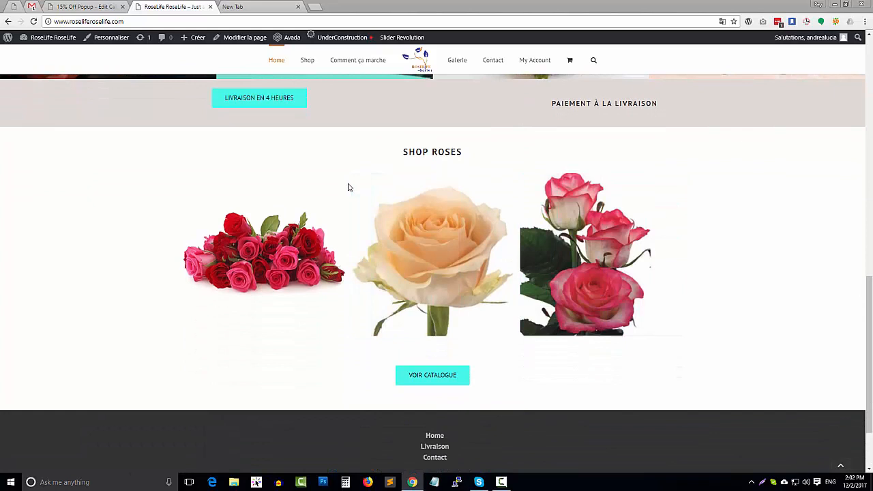
scroll(351, 187, down, 1)
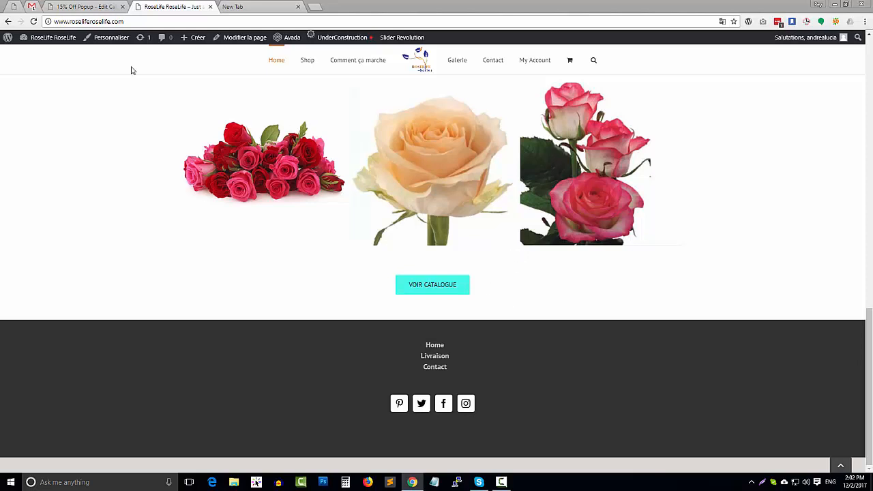
Return to the popup editor, enable the After Blog Post trigger and show the After Certain CSS Element settings.
click(81, 6)
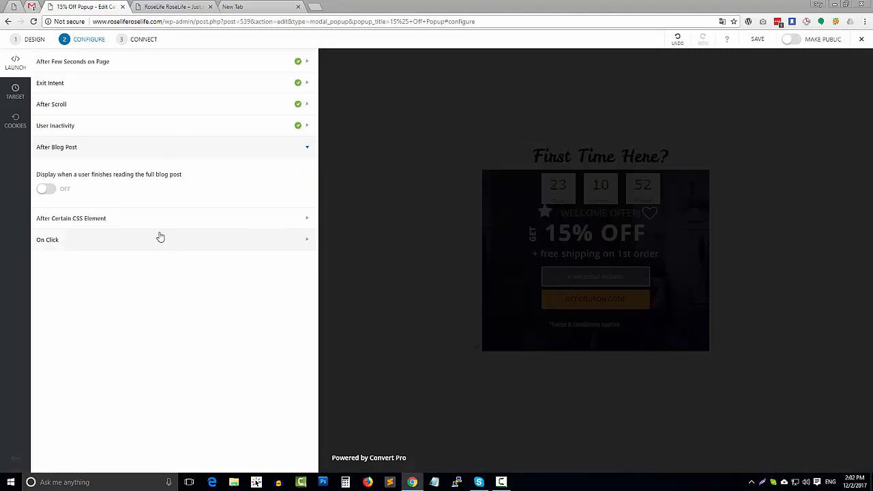
click(99, 197)
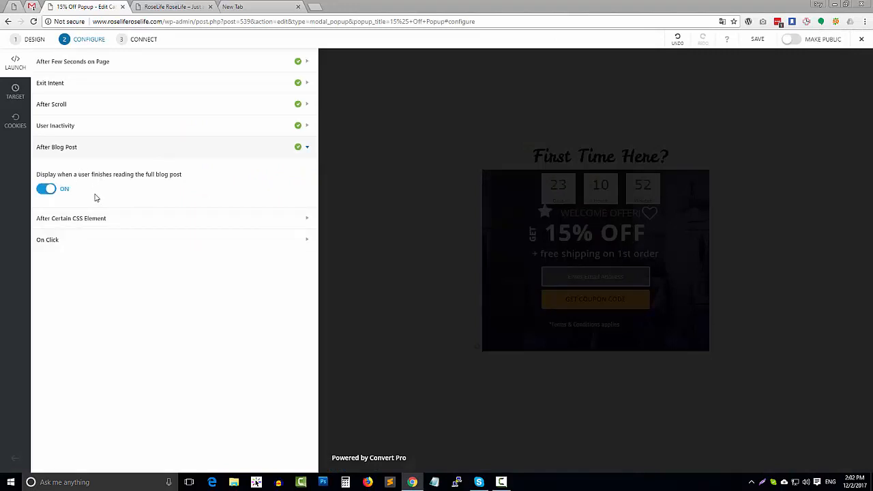
click(79, 219)
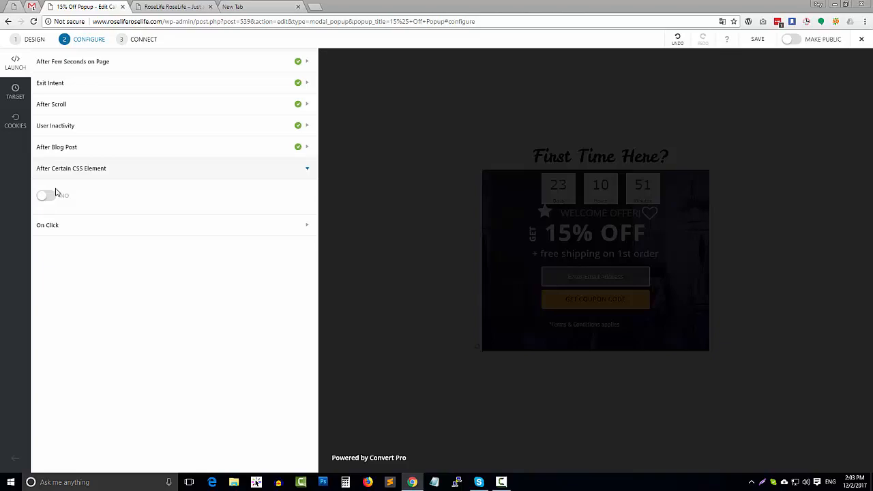
Examine the RoseLife homepage, including the Livraison en 4 heures button and the Shop Roses products, for elements that could trigger the popup.
click(174, 7)
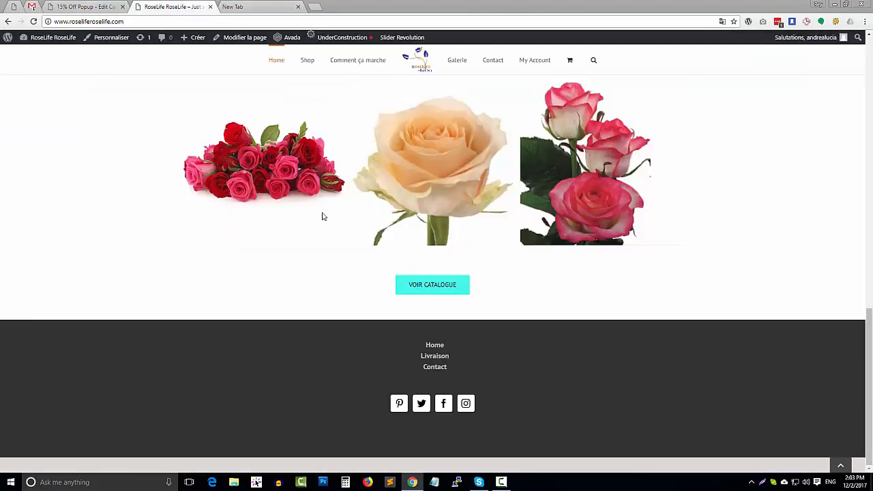
scroll(441, 200, up, 3)
scroll(441, 200, up, 5)
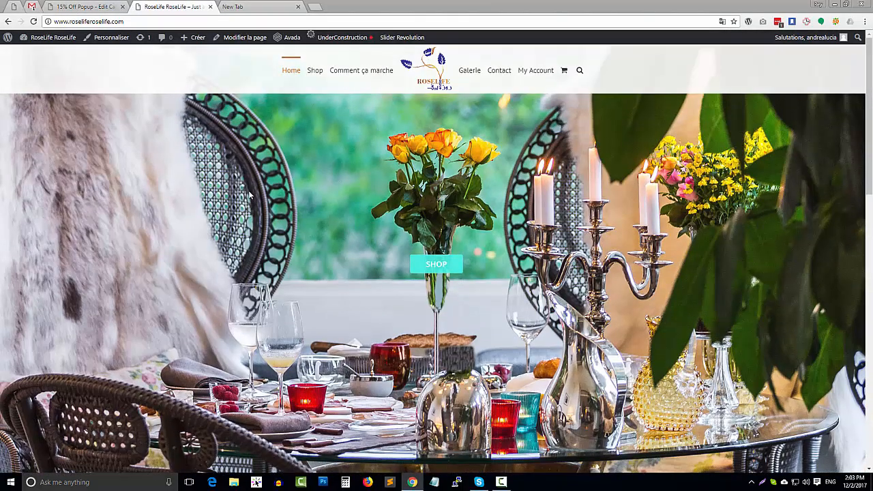
scroll(276, 214, down, 4)
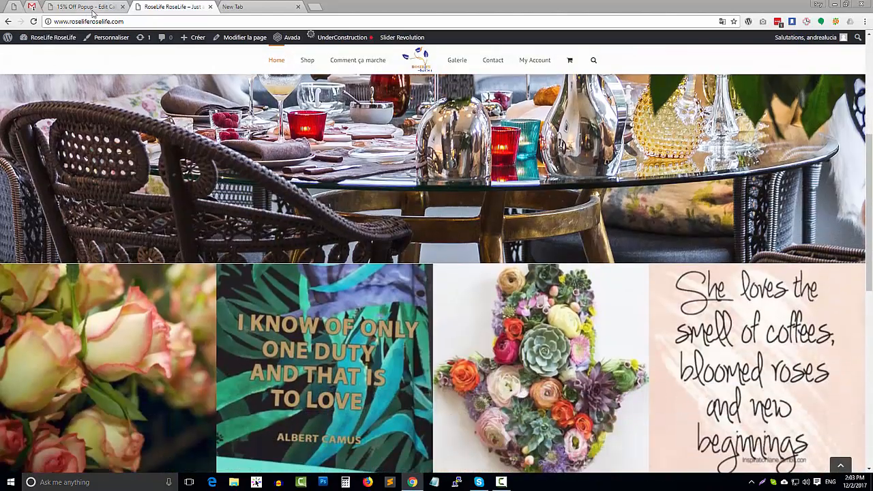
scroll(755, 313, down, 3)
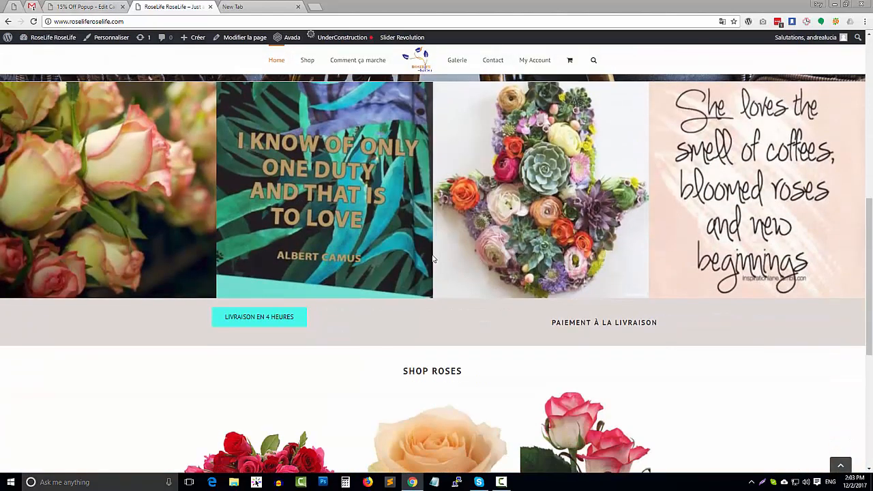
scroll(382, 250, down, 1)
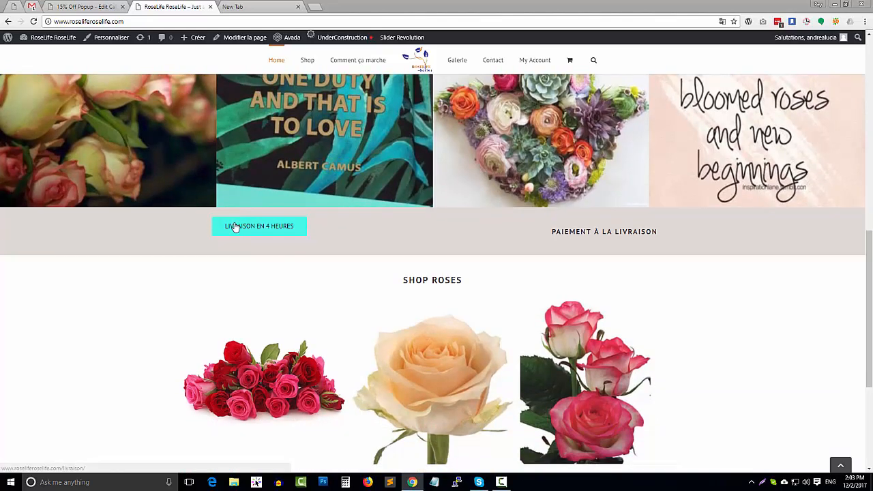
drag(236, 226, 273, 227)
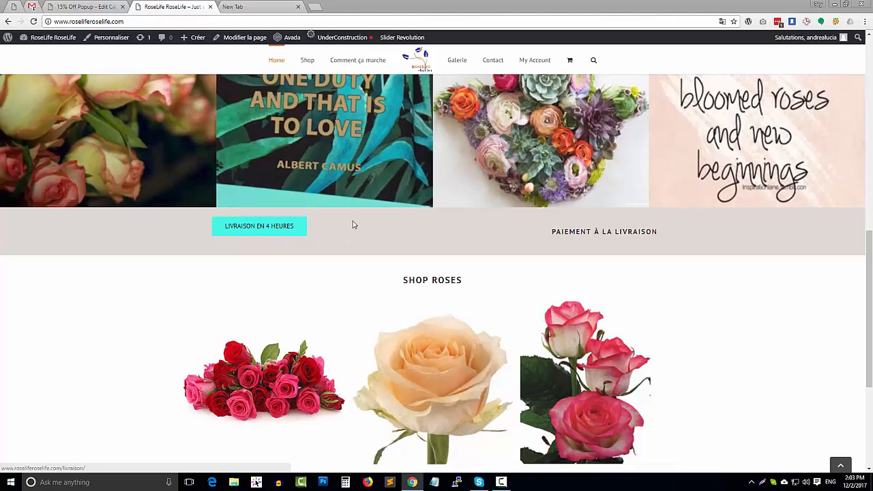
scroll(341, 212, down, 2)
scroll(341, 211, down, 1)
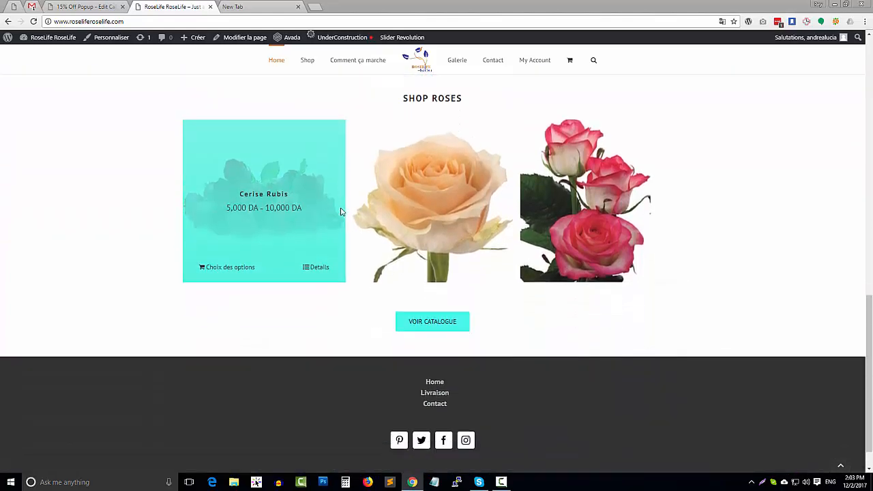
scroll(341, 210, up, 4)
scroll(343, 200, down, 2)
scroll(342, 200, down, 1)
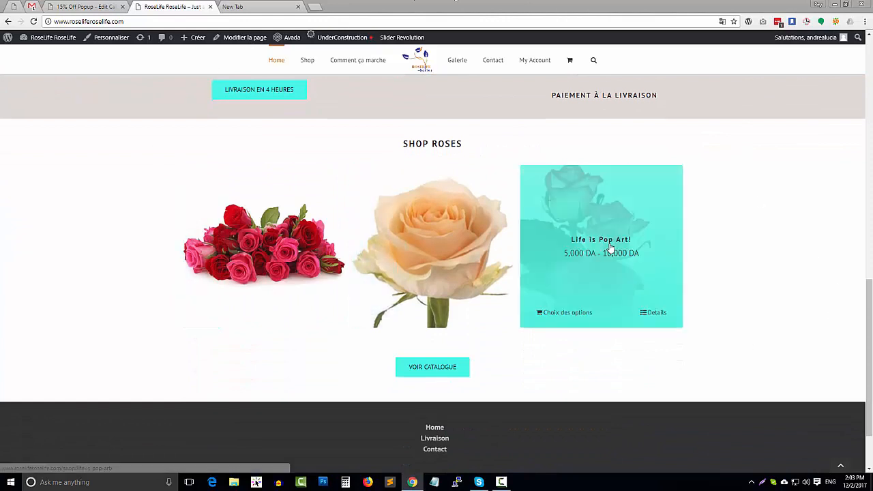
Return to the popup editor and enable the After Certain CSS Element trigger.
click(82, 7)
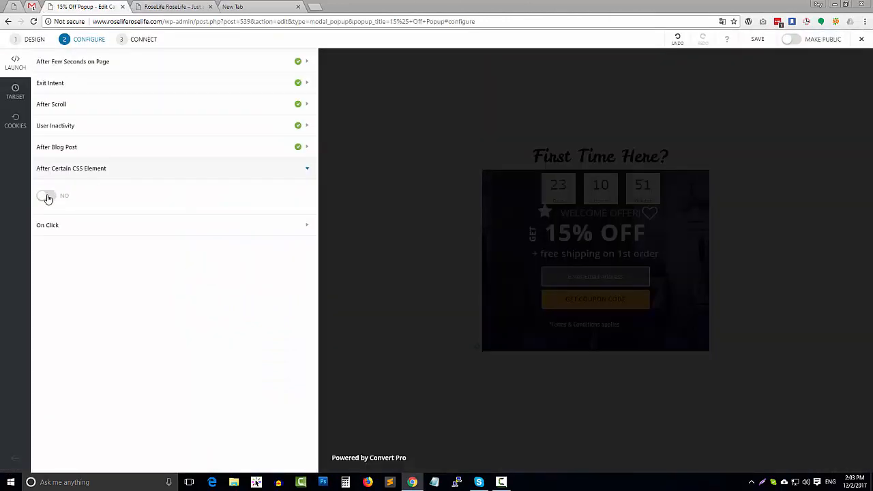
click(47, 197)
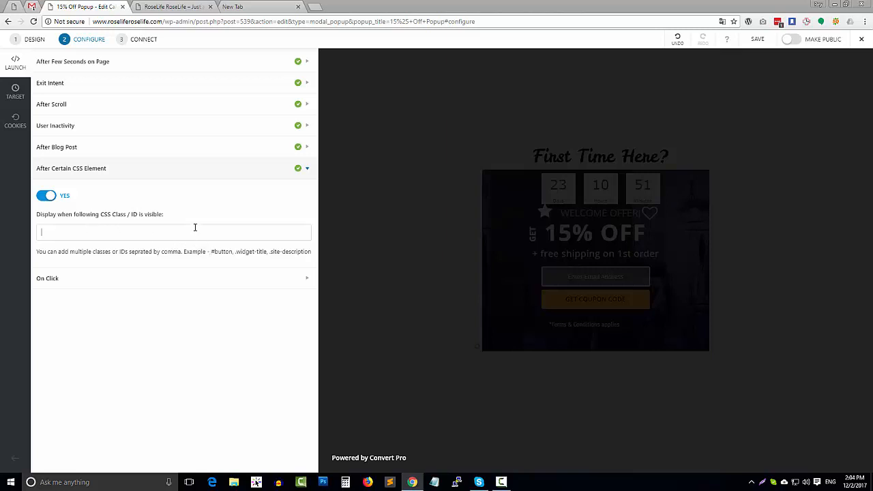
Inspect the homepage's Livraison en 4 heures button in the browser's page code and copy its class name button-1.
click(176, 7)
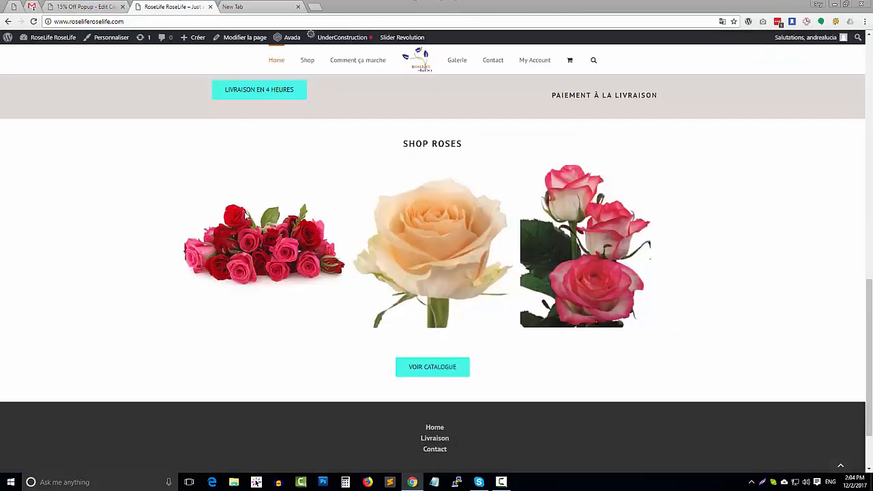
right_click(265, 102)
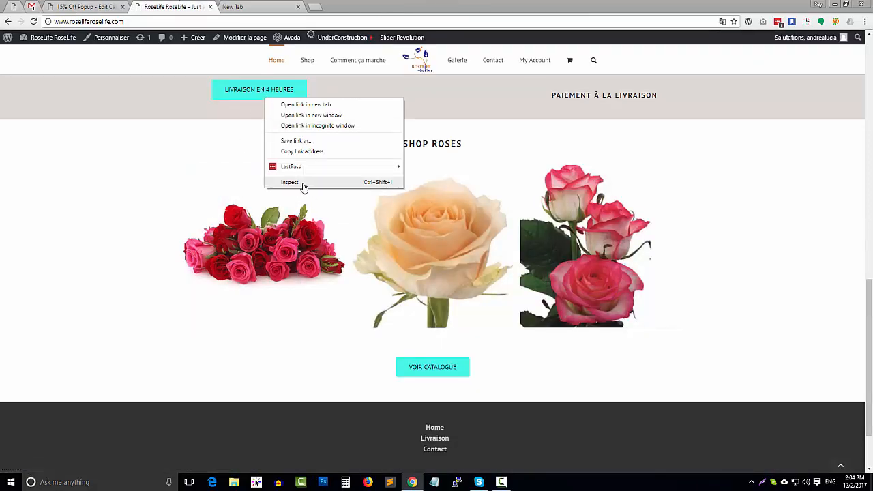
click(302, 184)
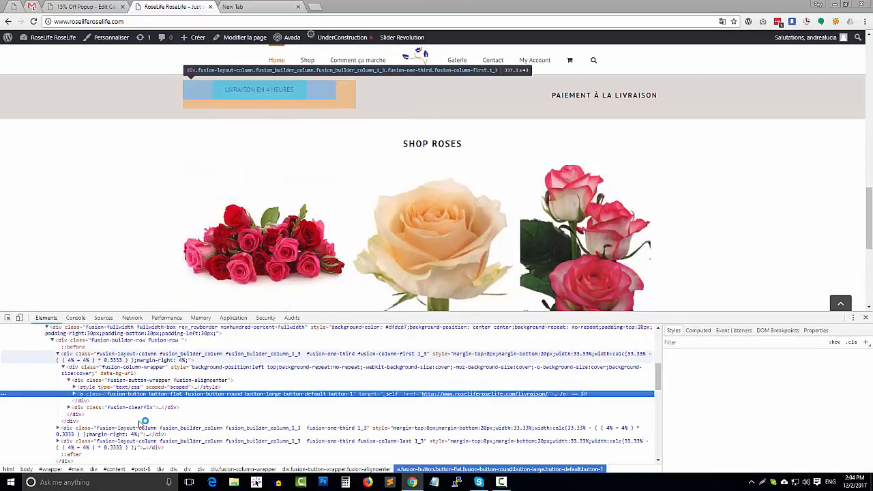
double_click(337, 395)
click(335, 394)
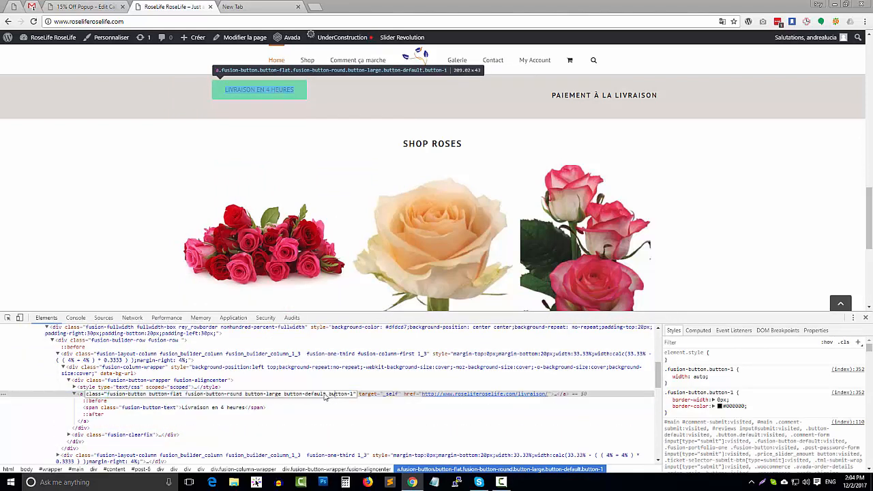
drag(330, 397, 352, 399)
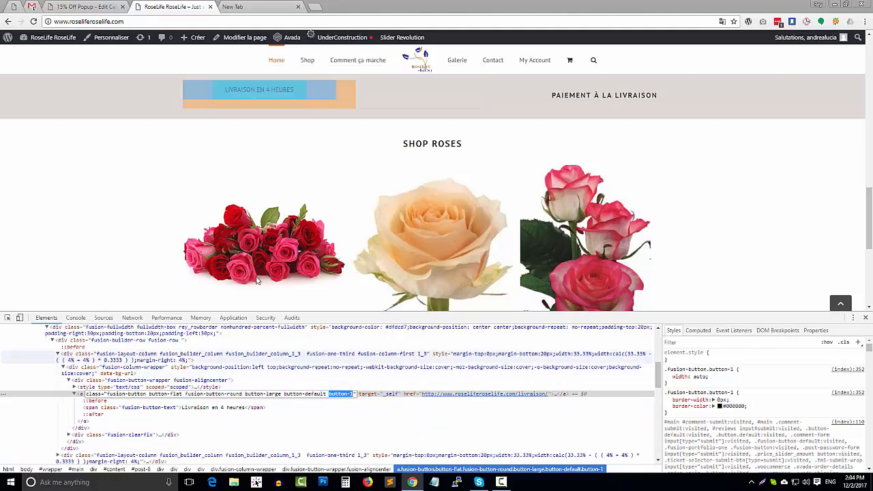
Back in the popup editor, set the CSS class that triggers the popup when visible to .button-1.
click(108, 8)
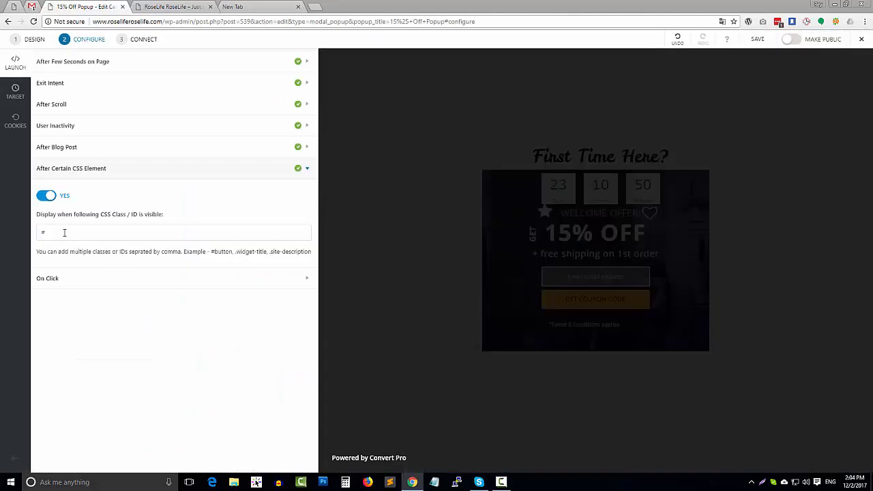
text(button-1)
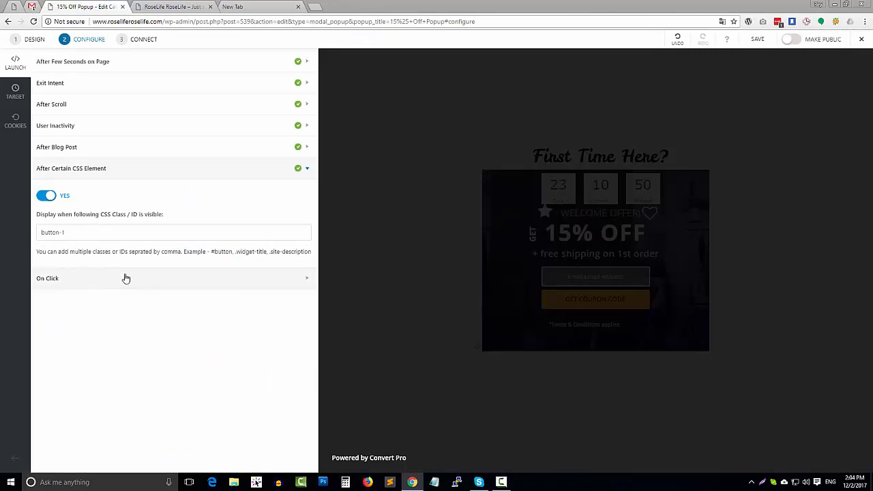
text(.)
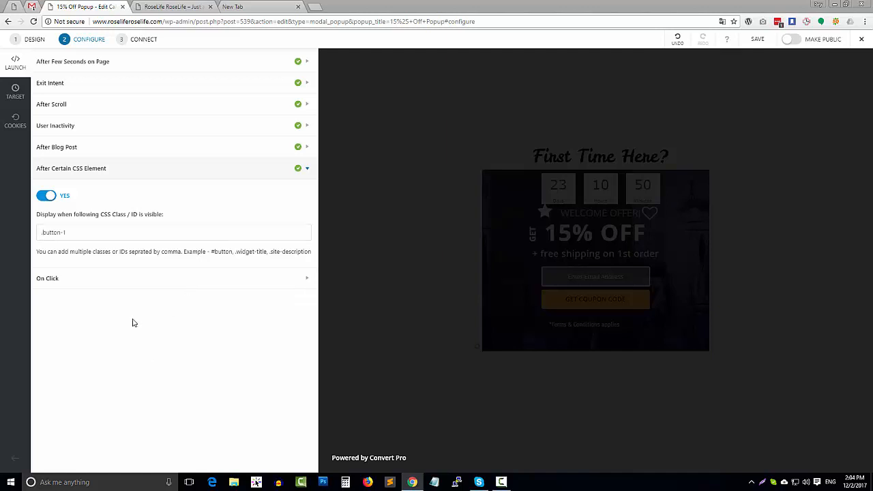
Compare the homepage's Livraison en 4 heures button with the .button-1 class entered in the popup's After Certain CSS Element trigger.
click(176, 6)
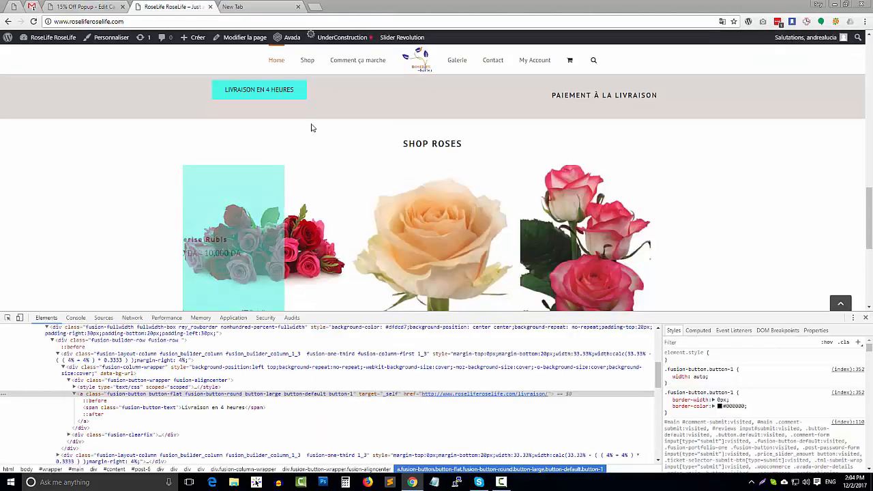
scroll(313, 157, up, 1)
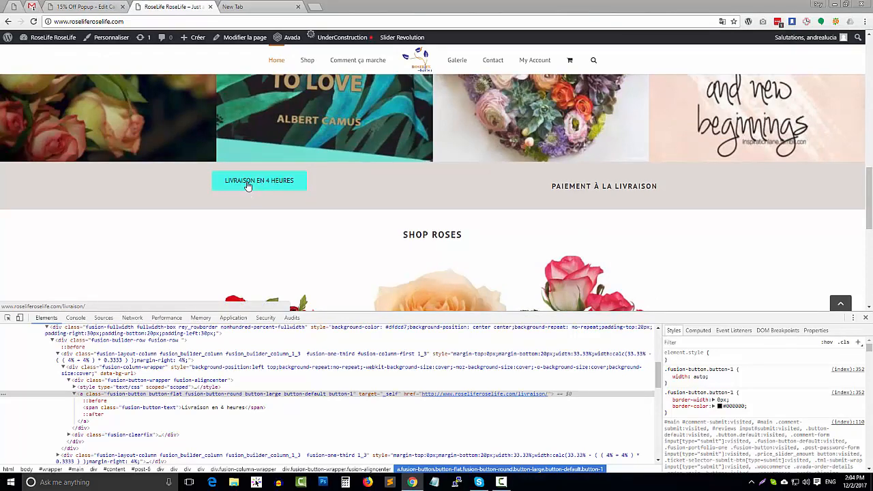
click(85, 6)
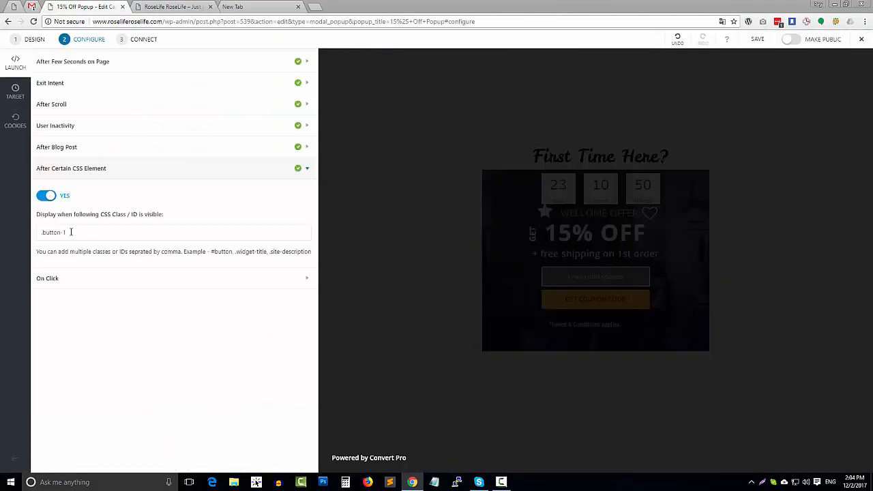
drag(56, 233, 39, 232)
click(60, 232)
click(282, 176)
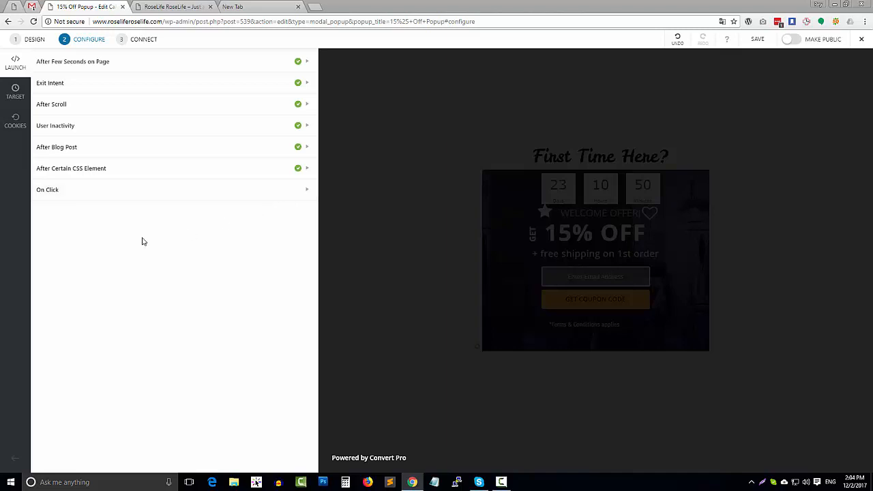
Enable the popup's On Click trigger and copy its link code.
click(218, 194)
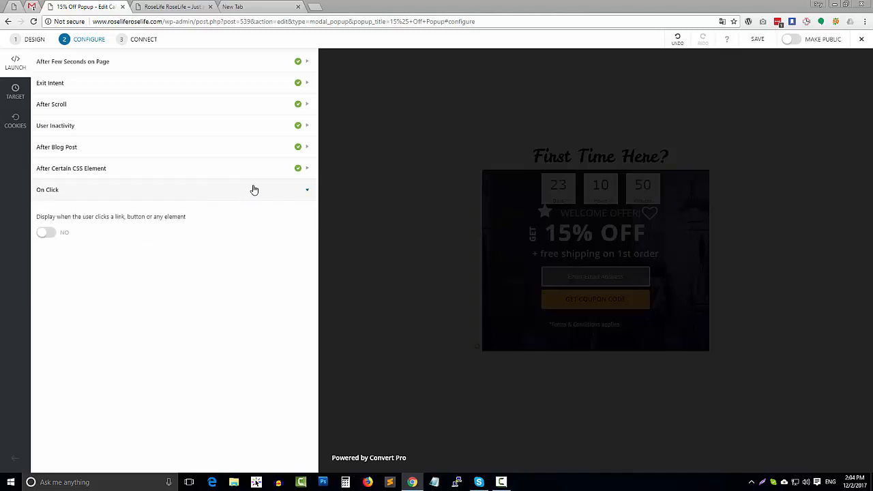
click(48, 234)
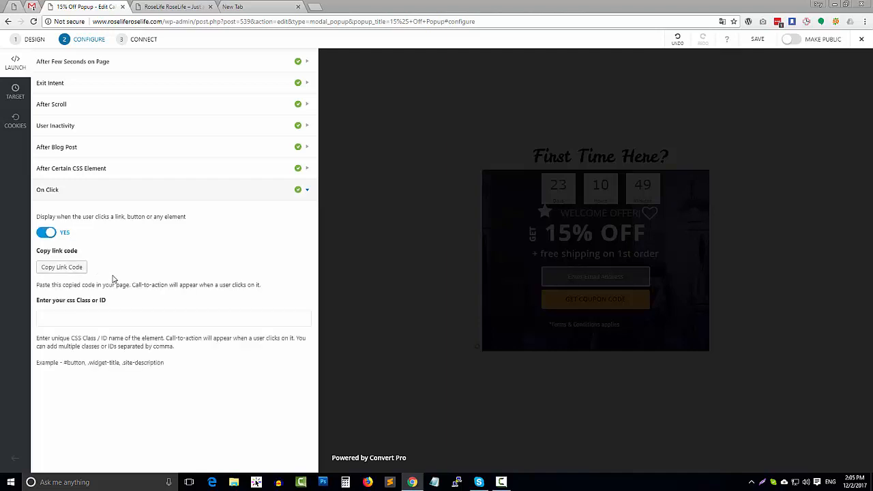
click(77, 268)
click(140, 191)
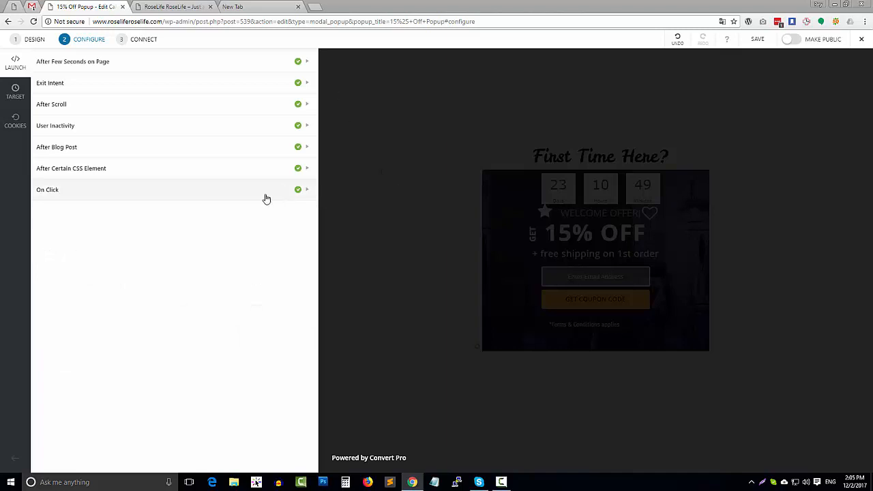
Disable the On Click, After Certain CSS Element and After Blog Post launch triggers.
click(265, 196)
click(47, 234)
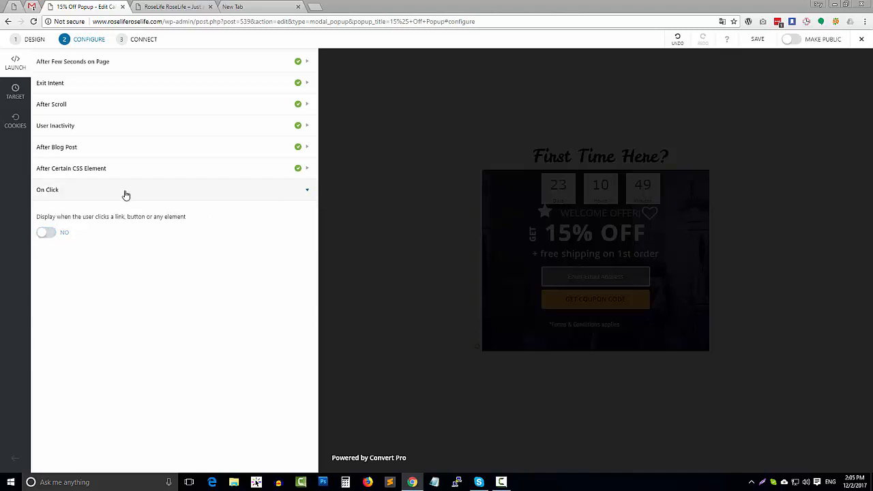
click(123, 192)
click(47, 197)
click(89, 170)
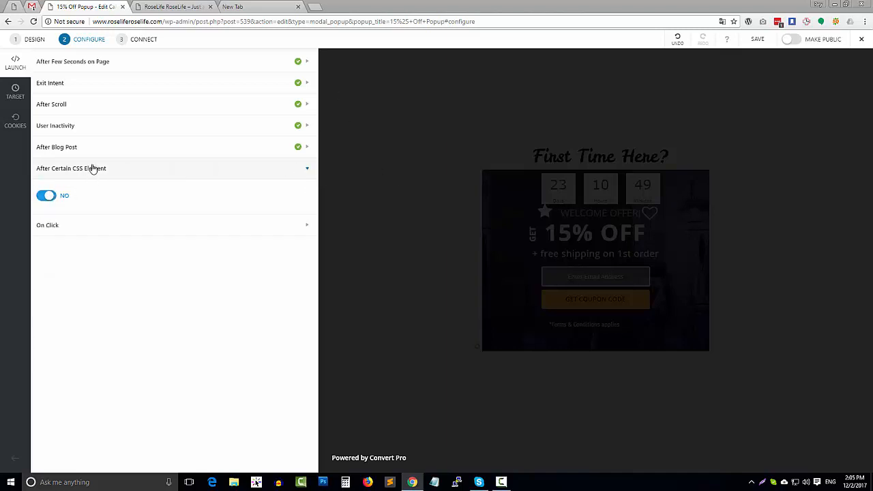
click(91, 153)
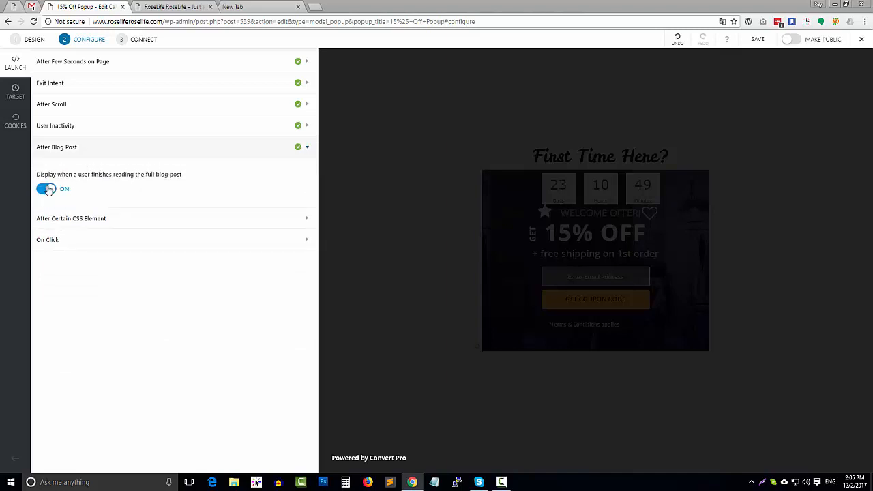
click(48, 190)
click(78, 140)
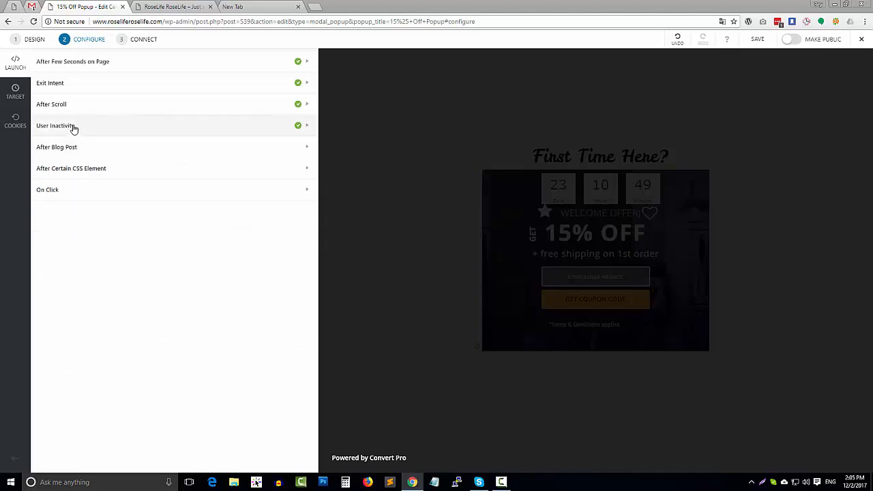
Review the User Inactivity, After Scroll, Exit Intent and After Few Seconds on Page trigger settings.
click(49, 129)
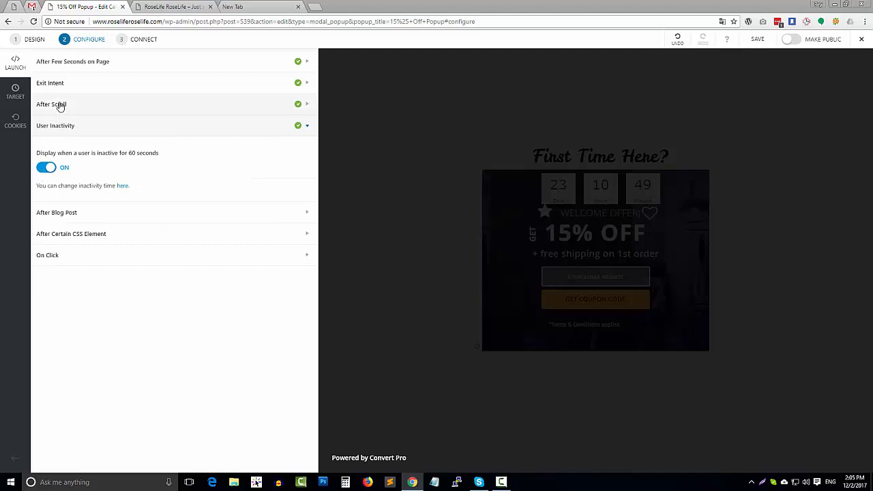
click(60, 105)
click(54, 84)
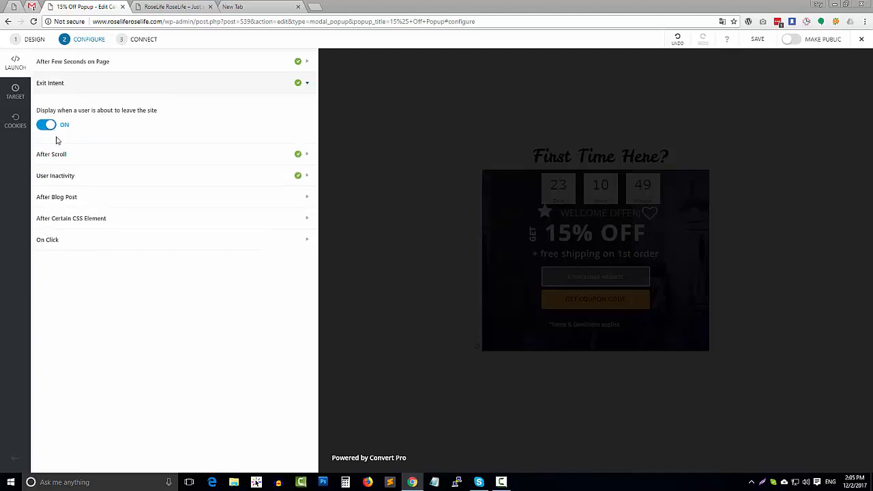
click(86, 62)
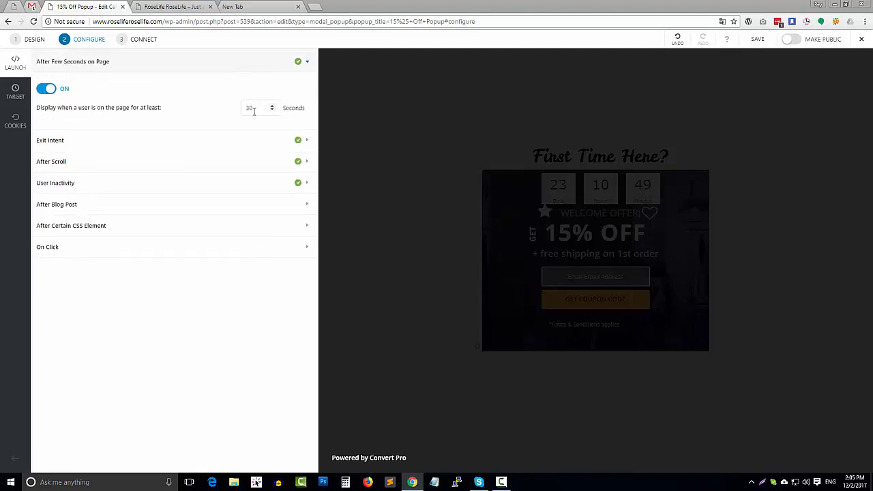
Open the popup's targeting settings, and browse the site's homepage, Shop page and Abonnements et Cadeaux d'entreprise page as possible display targets.
click(16, 93)
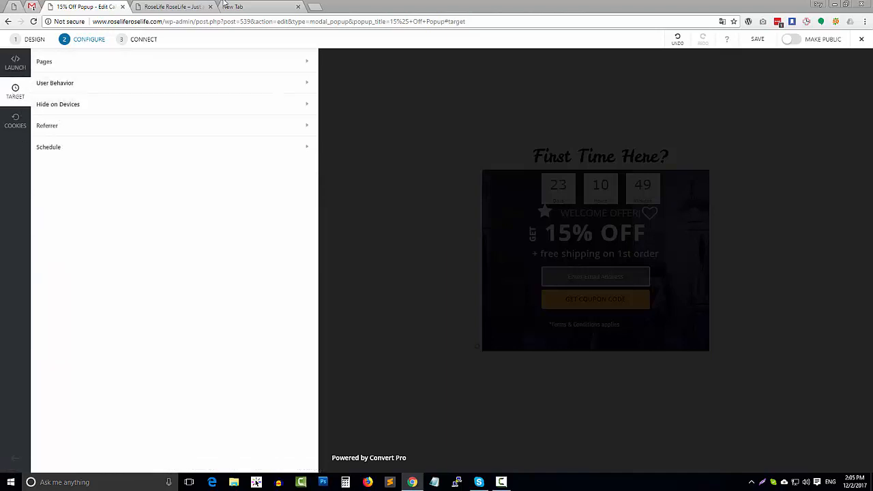
click(174, 6)
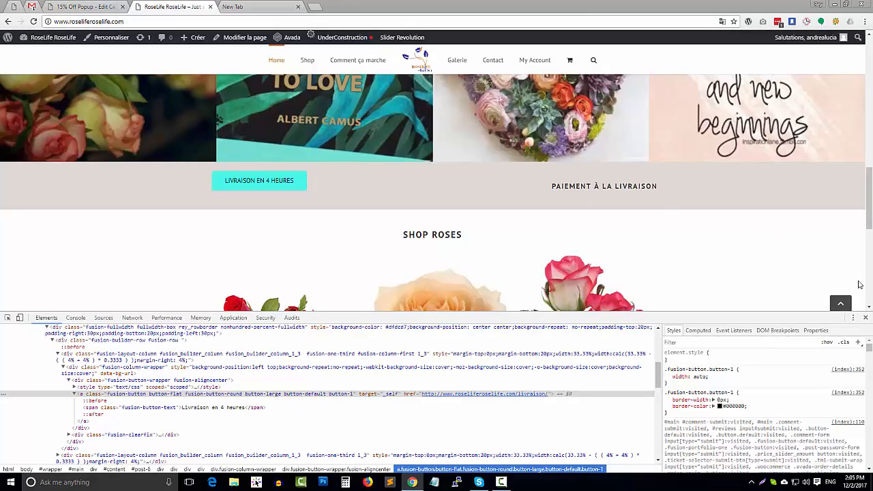
click(867, 319)
click(838, 308)
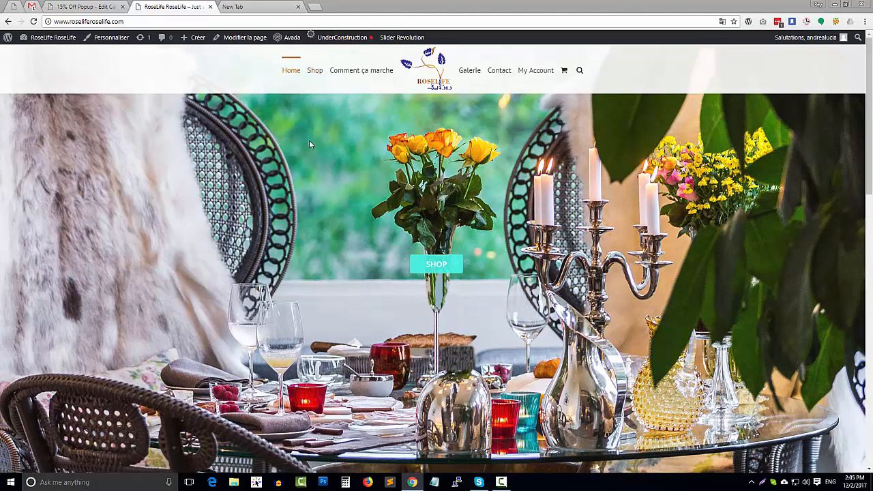
click(315, 72)
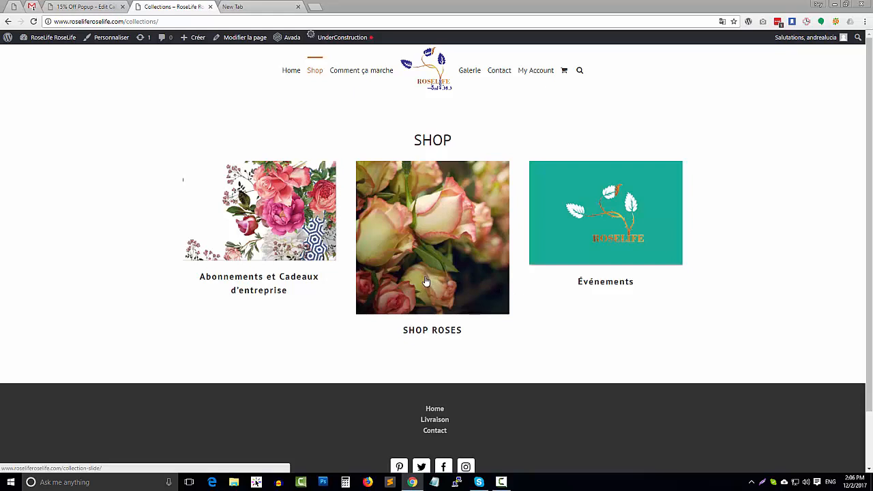
click(261, 257)
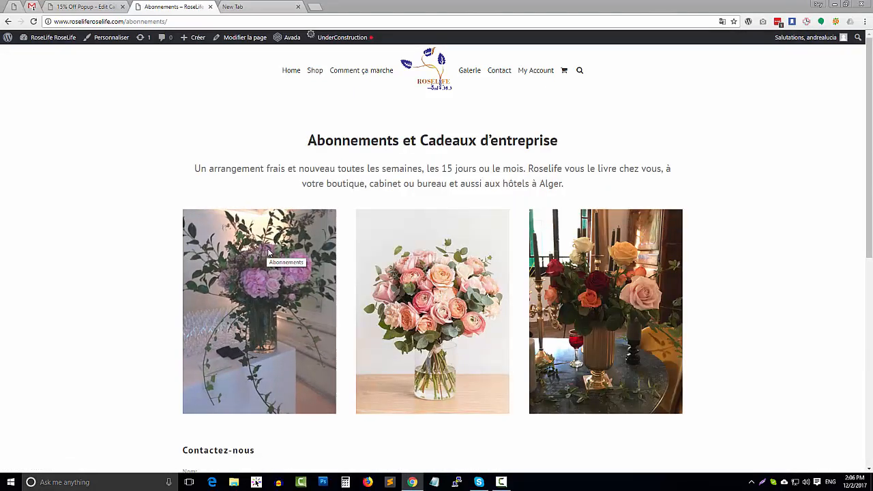
Return to the popup editor and set the Pages display rule to All Skills Archive.
click(75, 7)
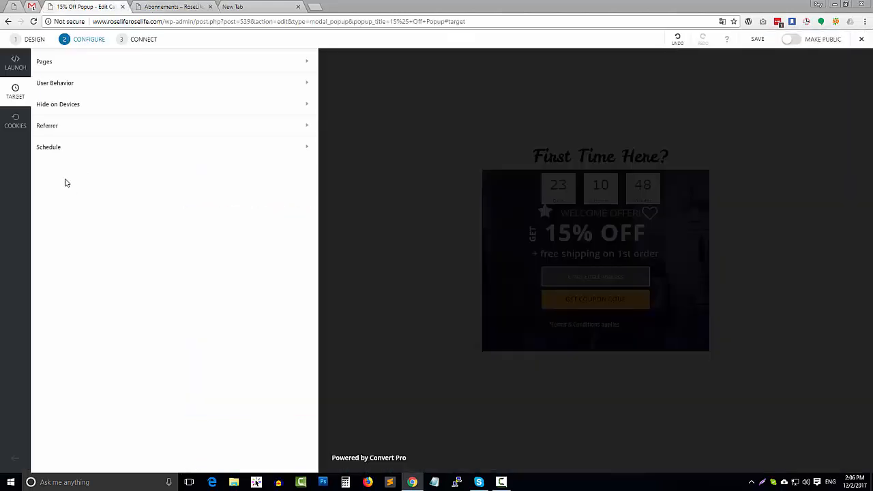
click(44, 67)
click(91, 115)
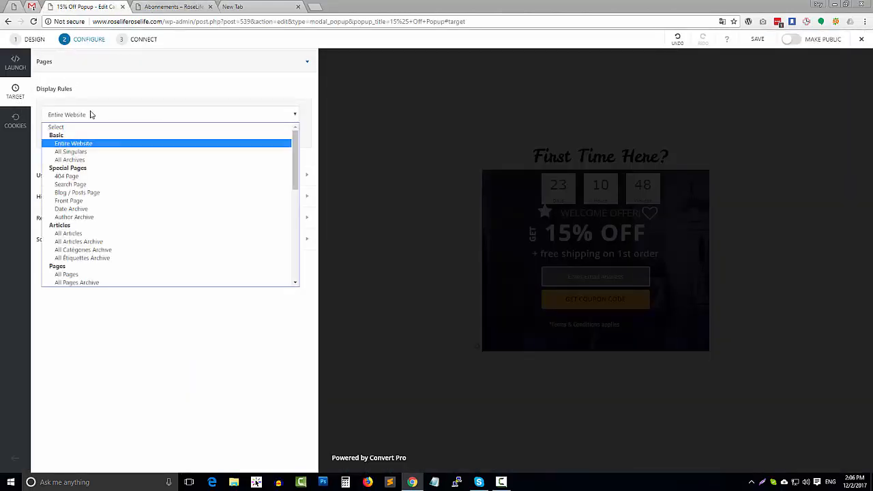
click(91, 114)
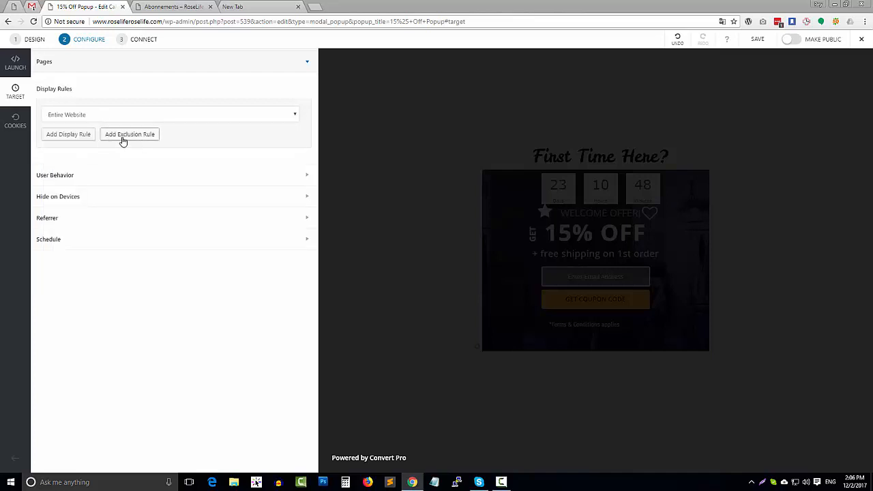
click(189, 115)
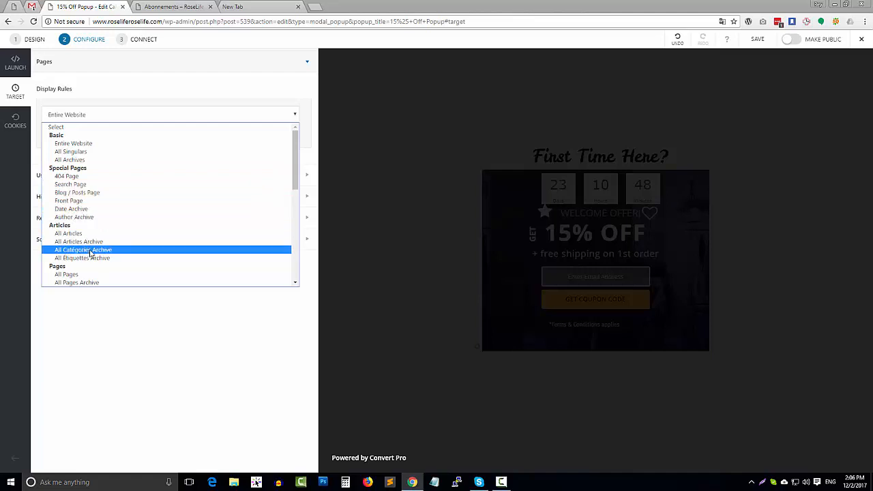
scroll(92, 250, down, 10)
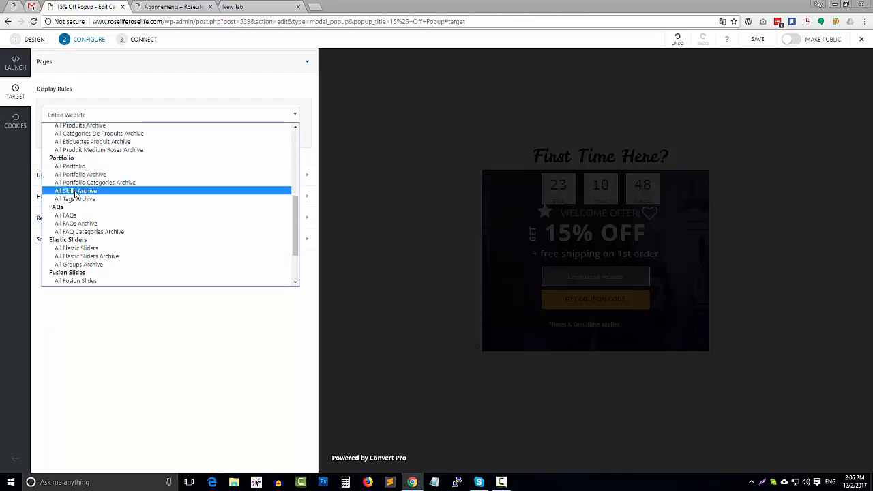
click(73, 191)
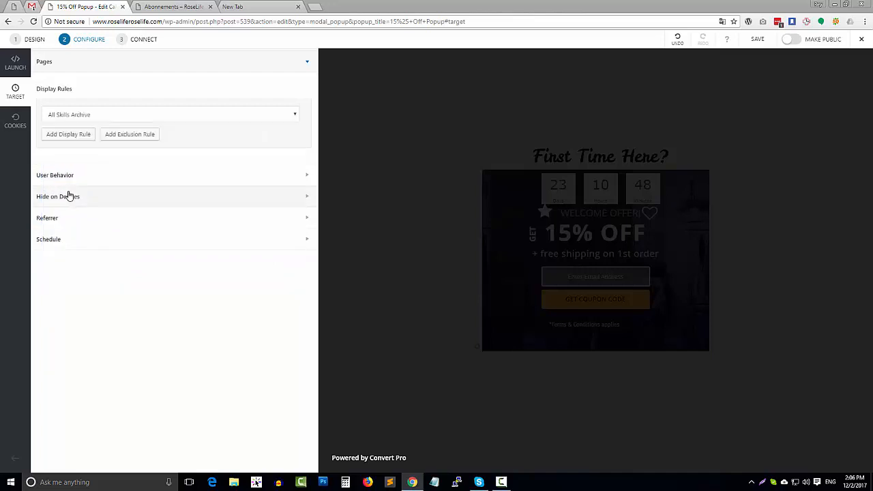
Add a second display rule with no page type chosen, and open the User Behavior targeting settings.
click(67, 135)
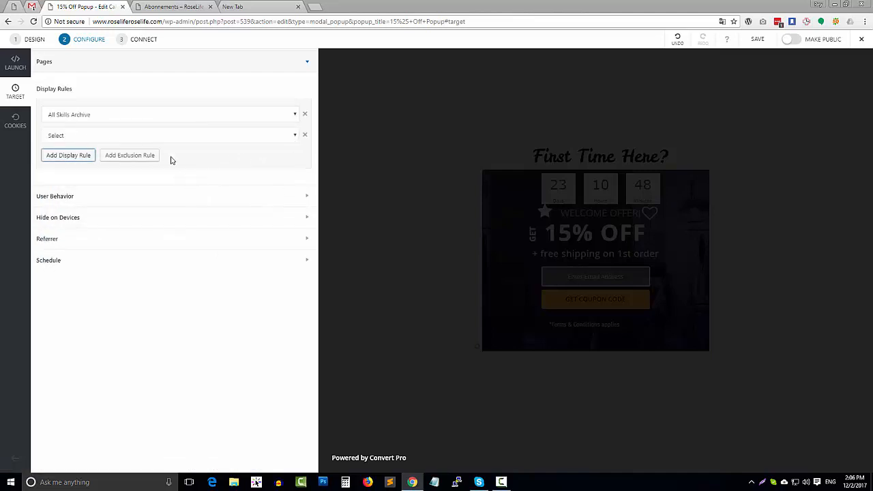
click(130, 137)
click(130, 138)
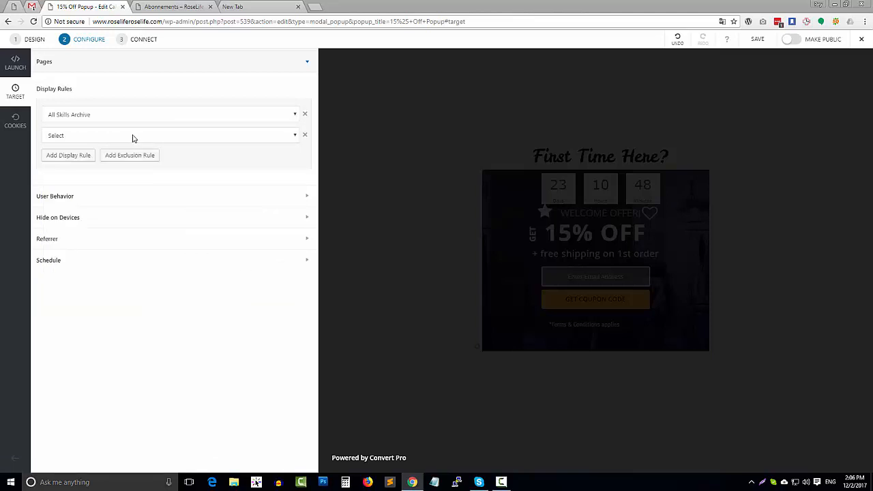
click(133, 139)
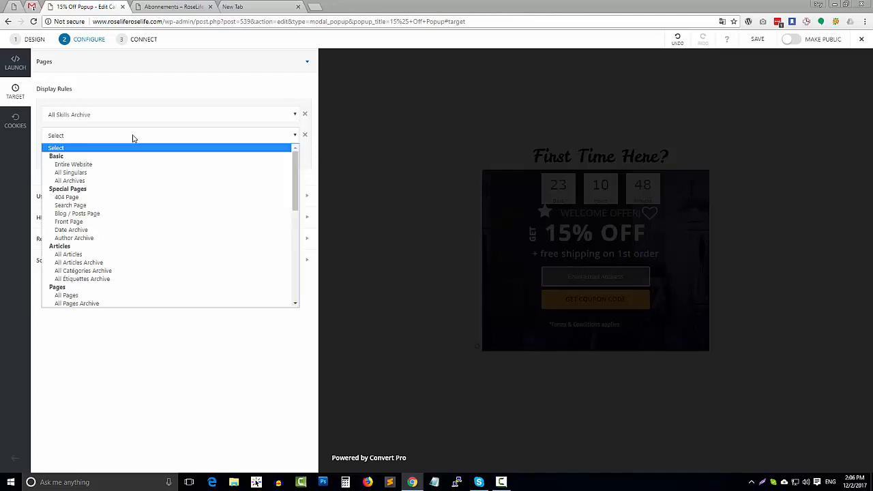
click(188, 137)
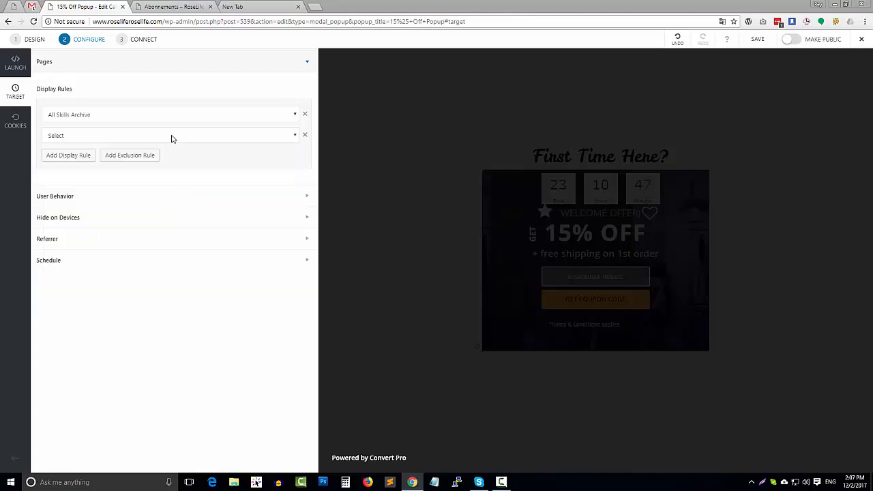
click(92, 200)
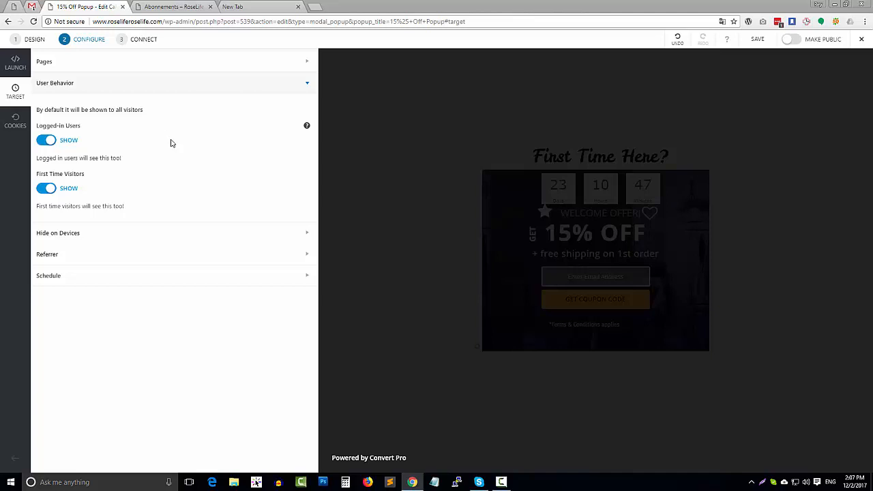
Try scheduling the popup with an End Time of 12/02/2017 1:54 PM, and turn scheduling off again.
click(90, 282)
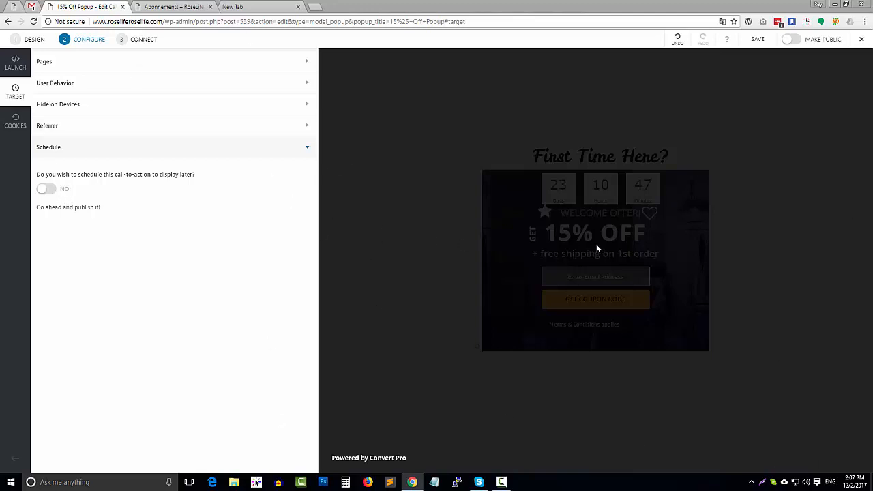
click(45, 189)
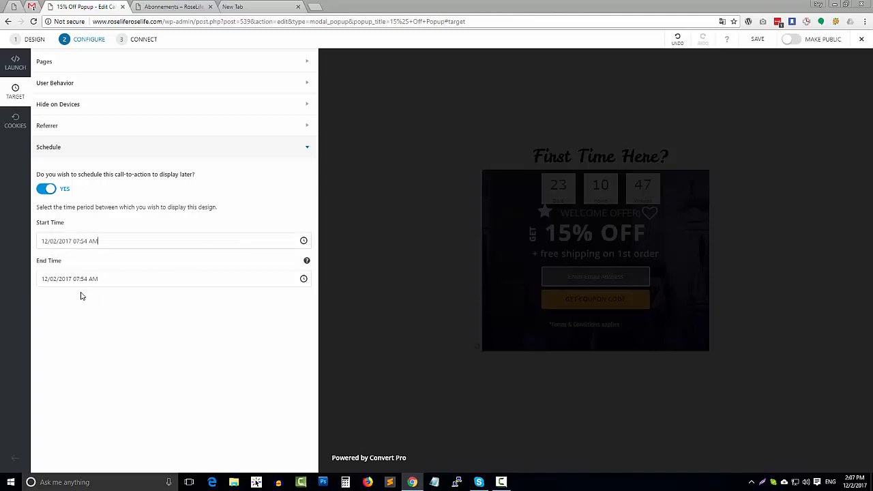
click(303, 280)
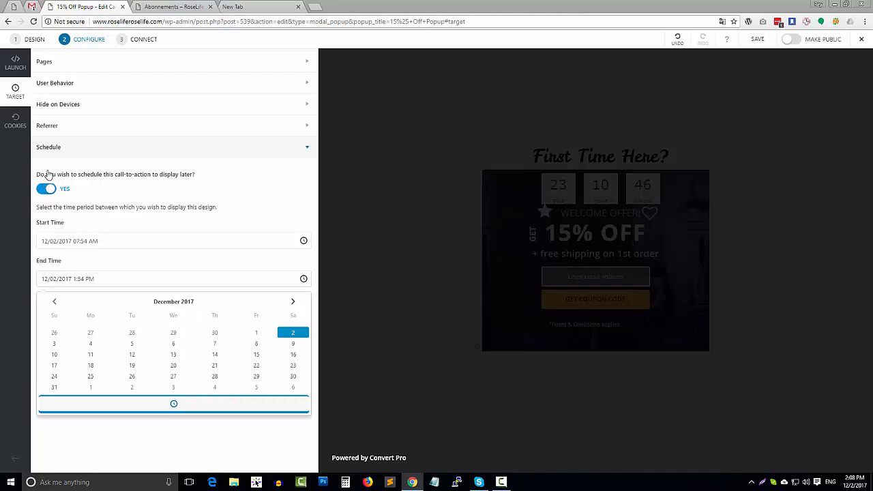
click(79, 190)
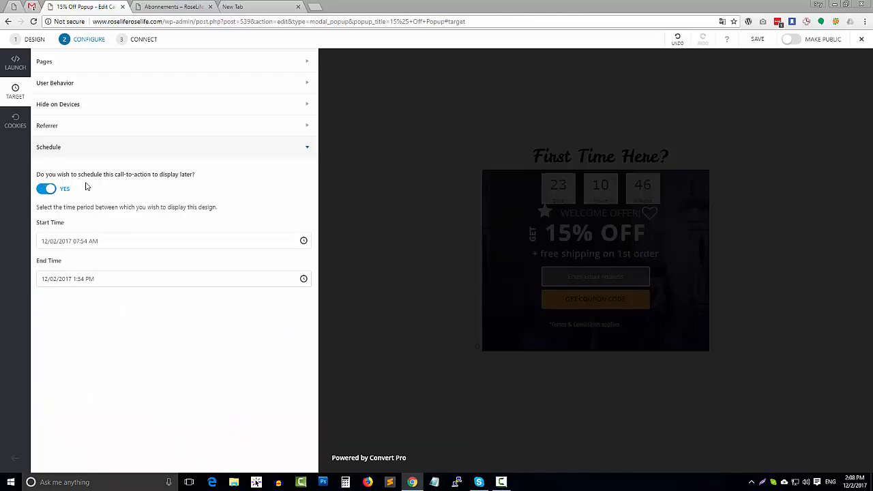
click(51, 188)
Review the Referrer targeting settings and the Abonnements page, and hide the popup on Mobile devices only.
click(98, 131)
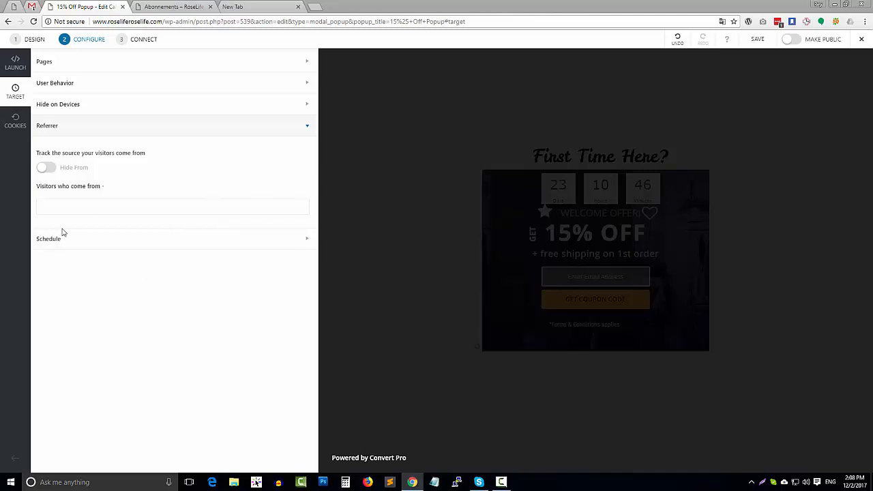
click(87, 108)
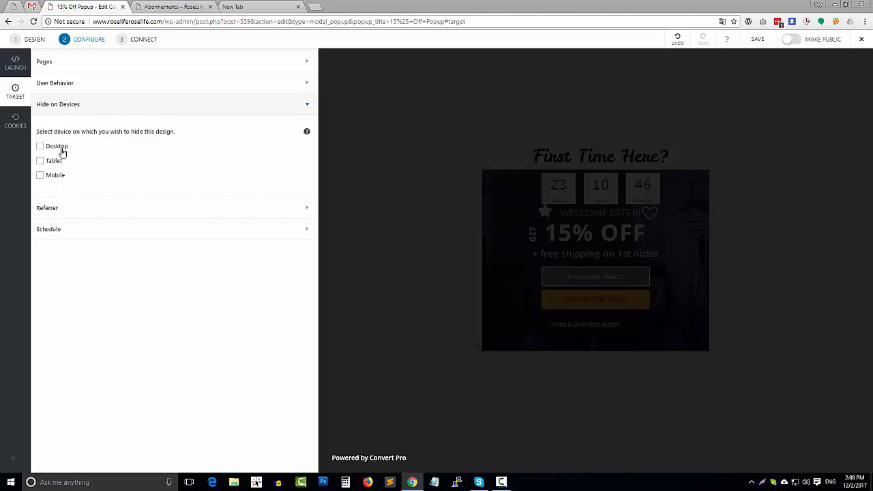
click(185, 6)
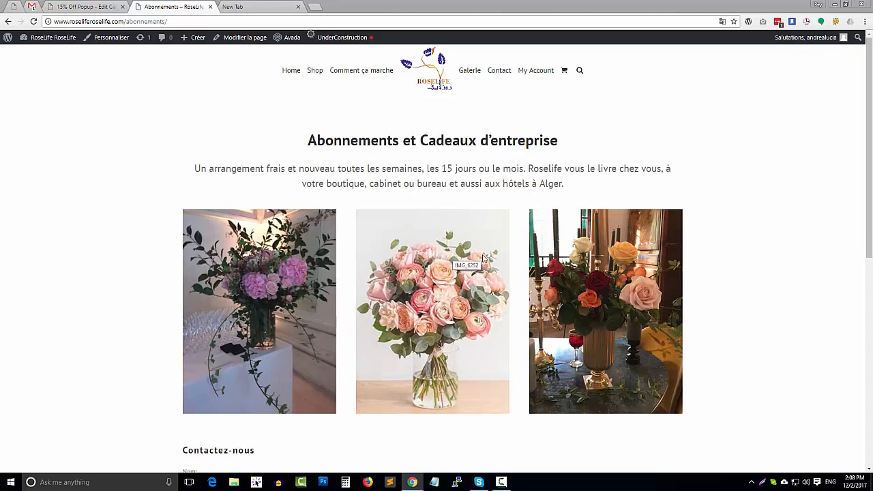
click(91, 4)
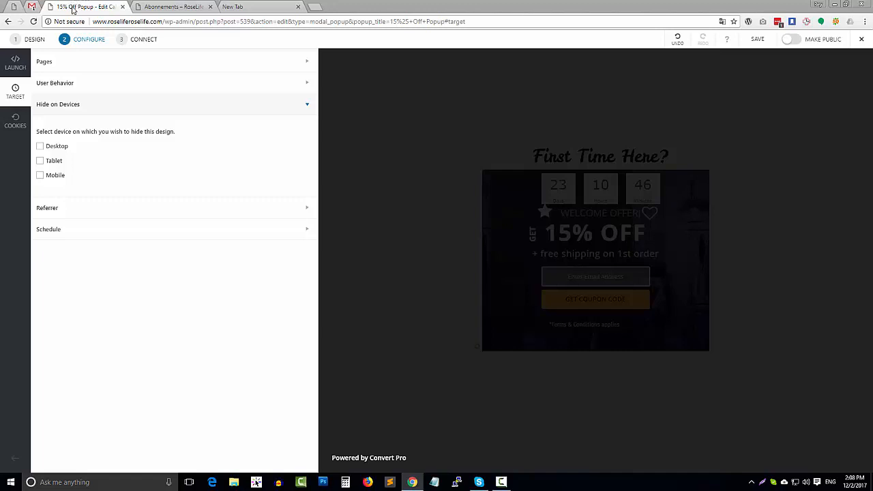
click(52, 162)
click(57, 176)
click(56, 178)
click(50, 162)
click(50, 176)
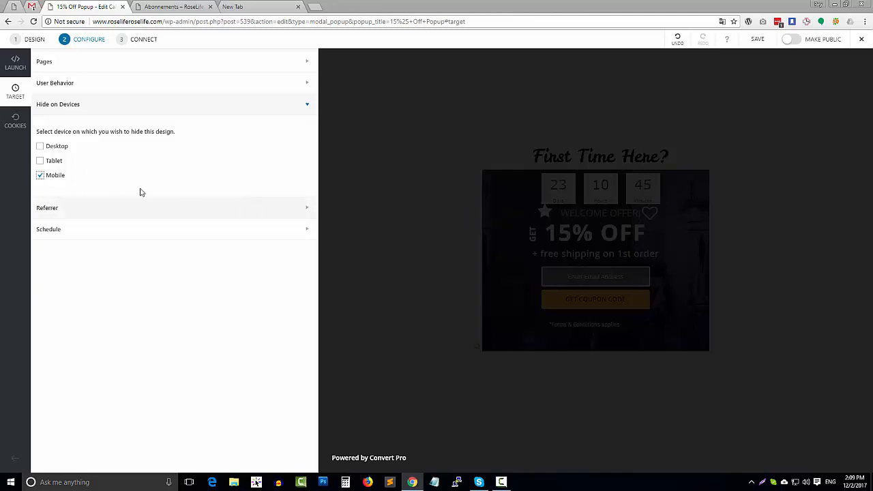
Review the popup's User Behavior, Pages and Schedule targeting settings.
click(86, 85)
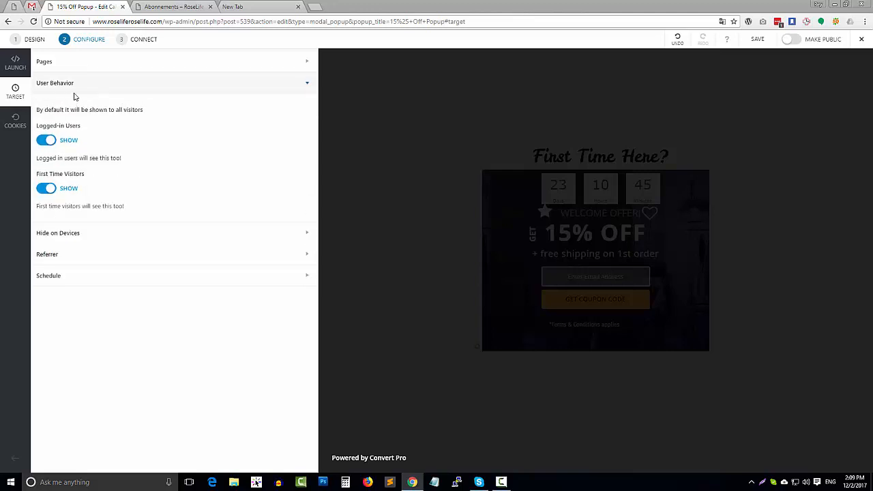
click(72, 68)
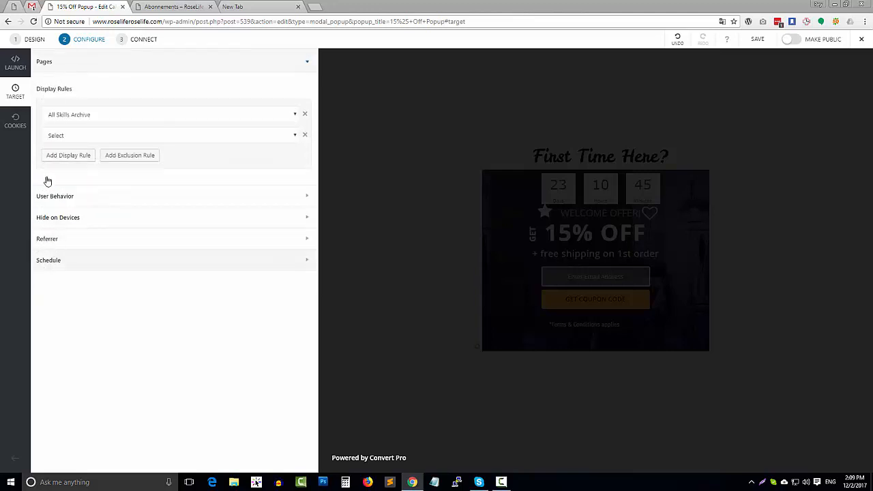
click(74, 260)
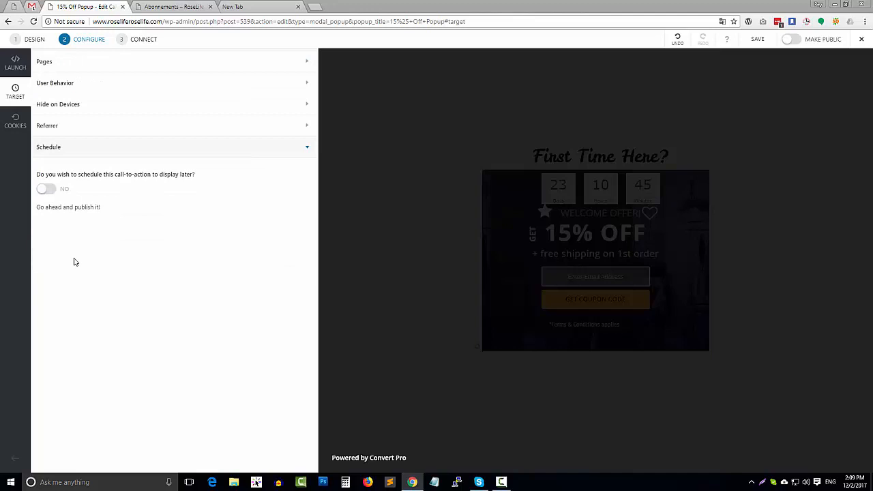
Configure the popup's cookies to hide it for 30 days after conversion and 0 days after closing.
click(22, 128)
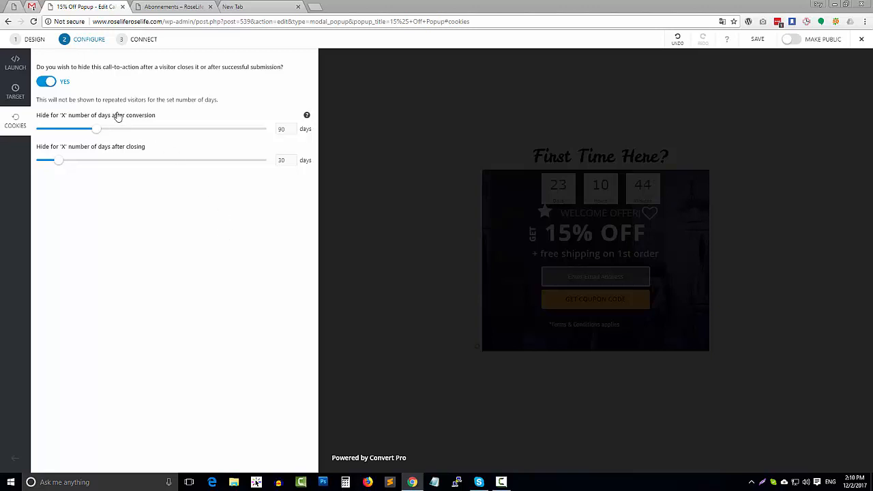
click(174, 7)
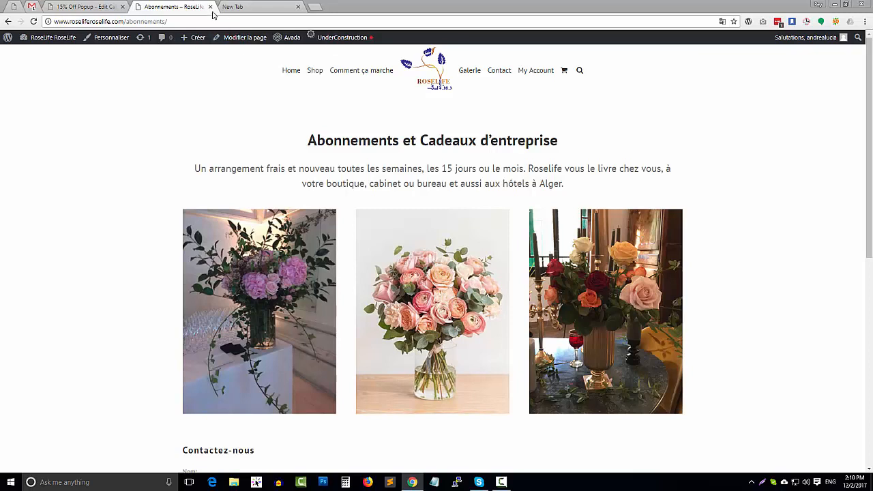
click(63, 5)
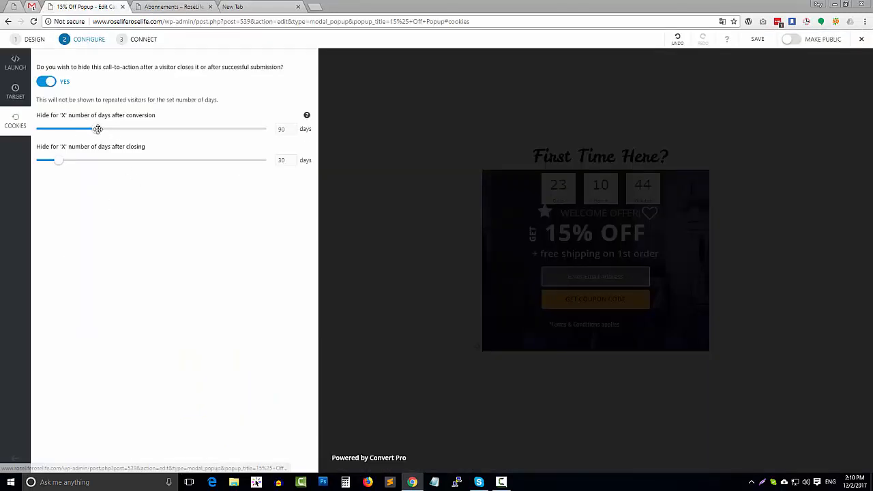
mouse_move(306, 146)
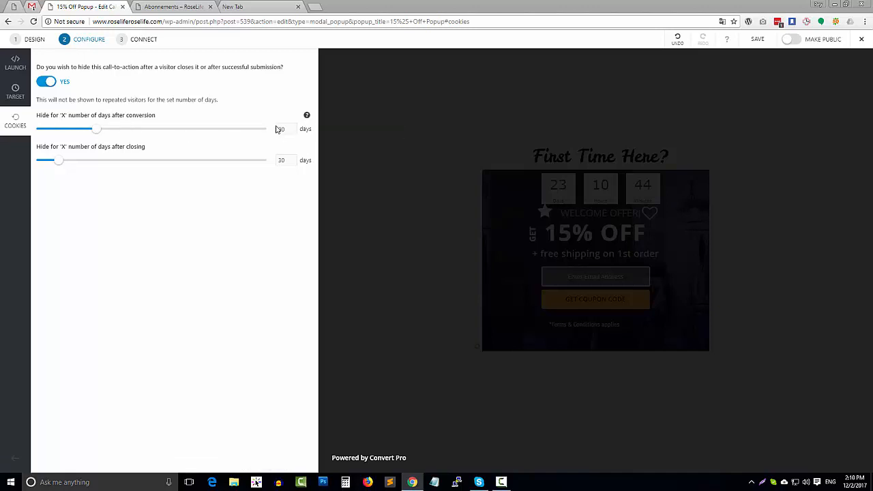
drag(283, 132, 278, 131)
double_click(278, 161)
text(10)
double_click(285, 161)
text(0)
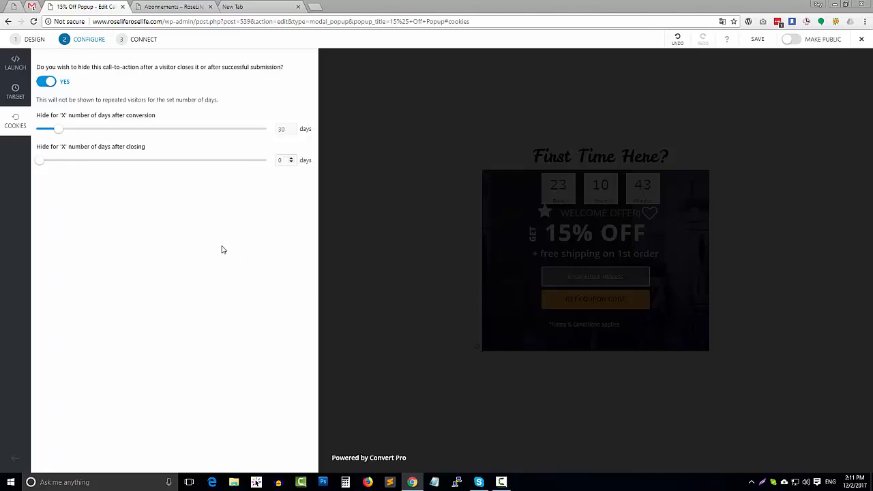
click(222, 250)
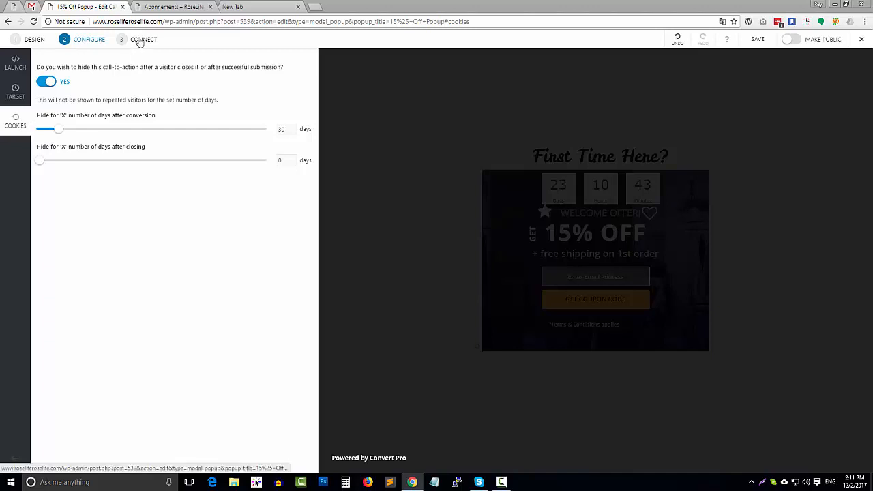
Examine the email marketing services the popup can connect to and its email notification settings.
click(140, 43)
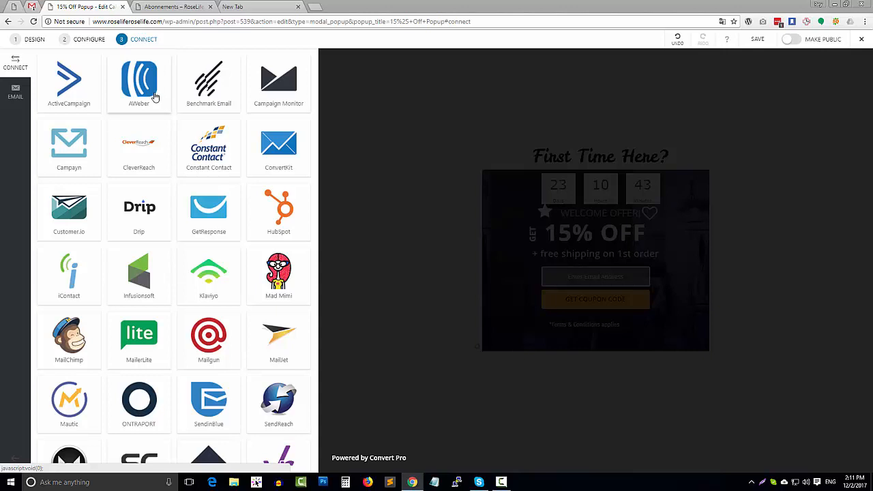
scroll(189, 179, down, 1)
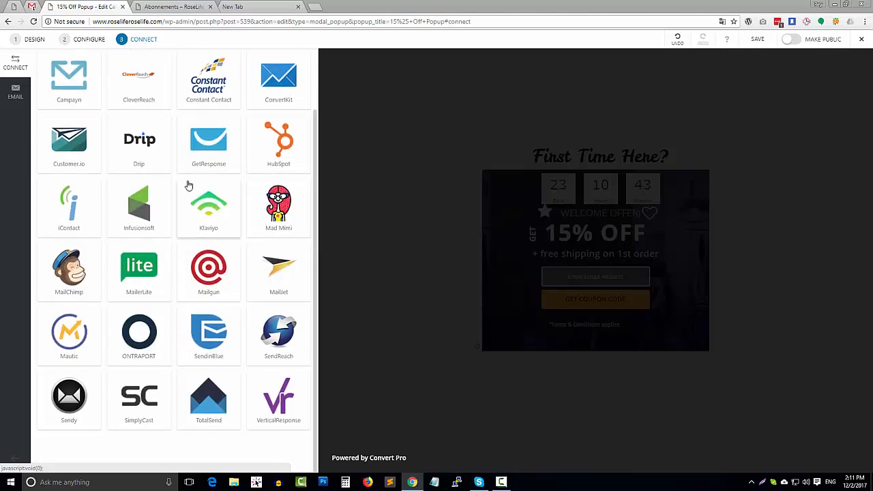
scroll(189, 186, up, 1)
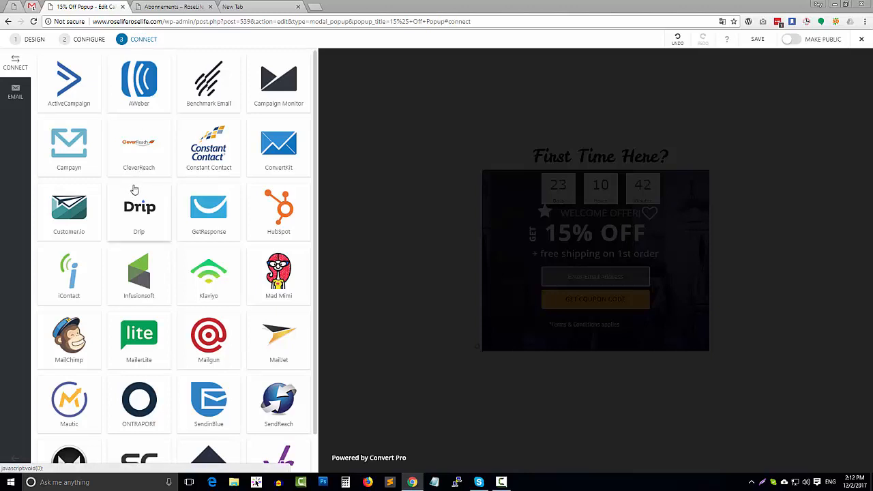
scroll(166, 235, down, 1)
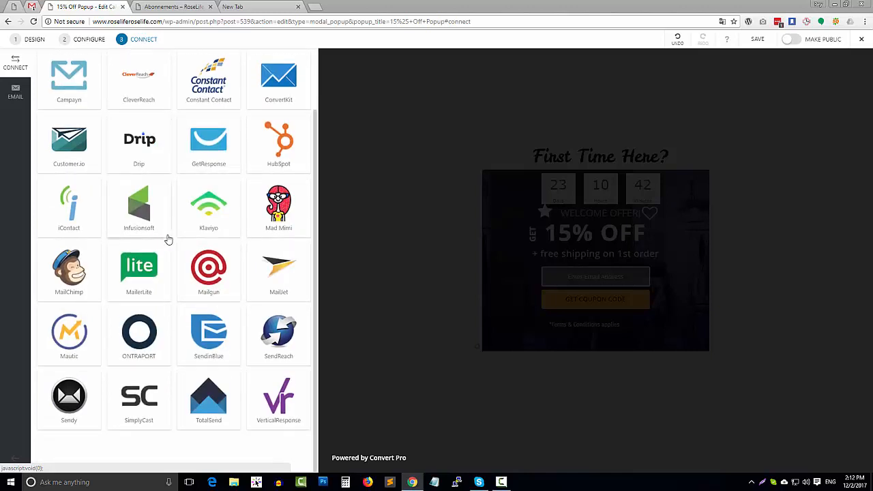
scroll(204, 236, up, 1)
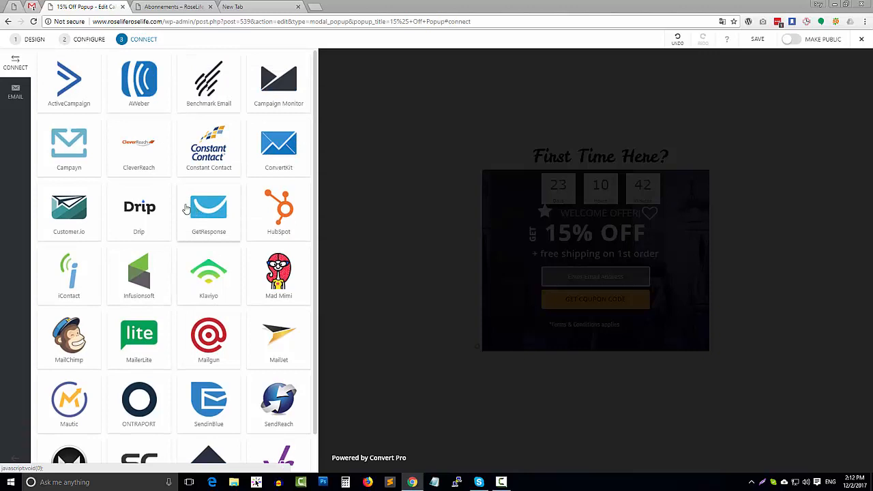
click(11, 98)
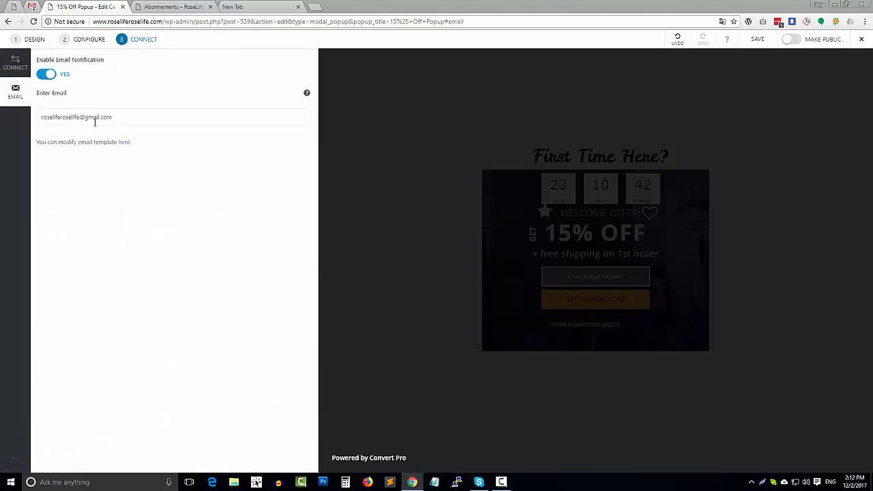
drag(126, 116, 19, 121)
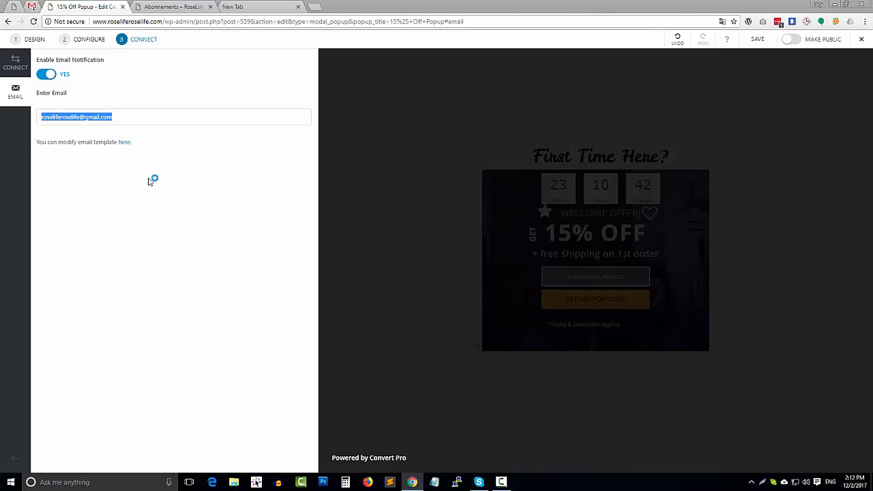
click(15, 63)
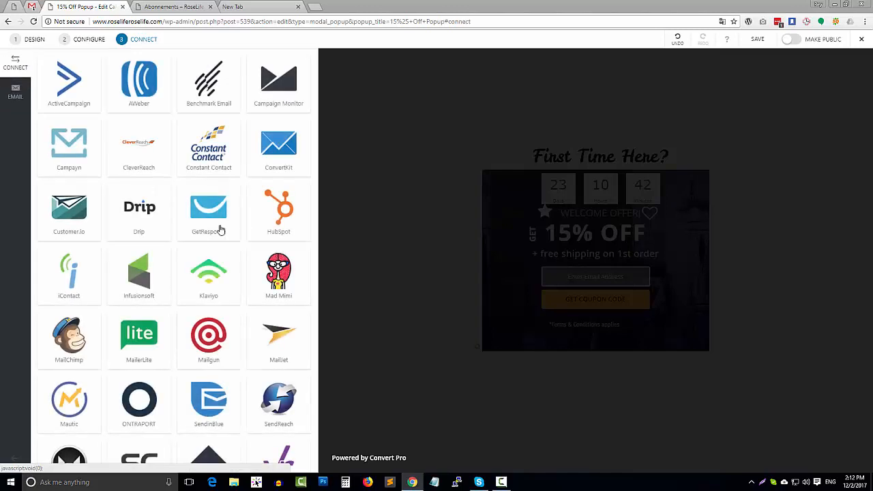
scroll(224, 350, down, 2)
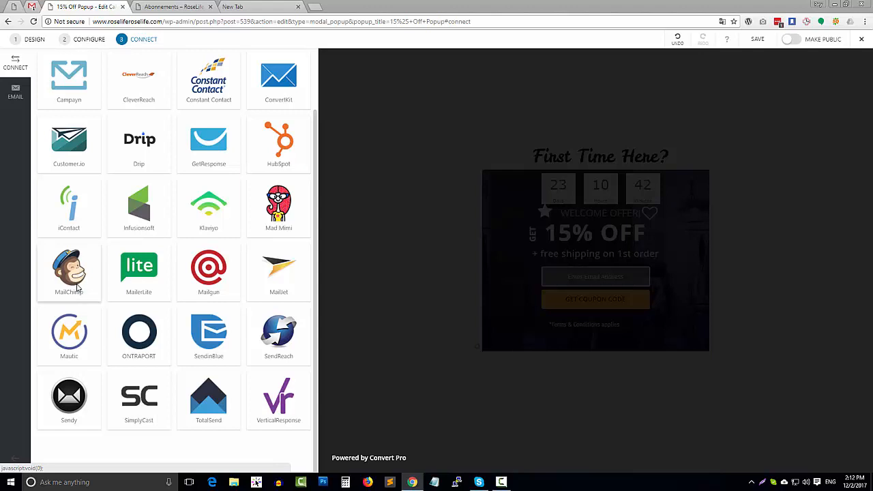
click(77, 289)
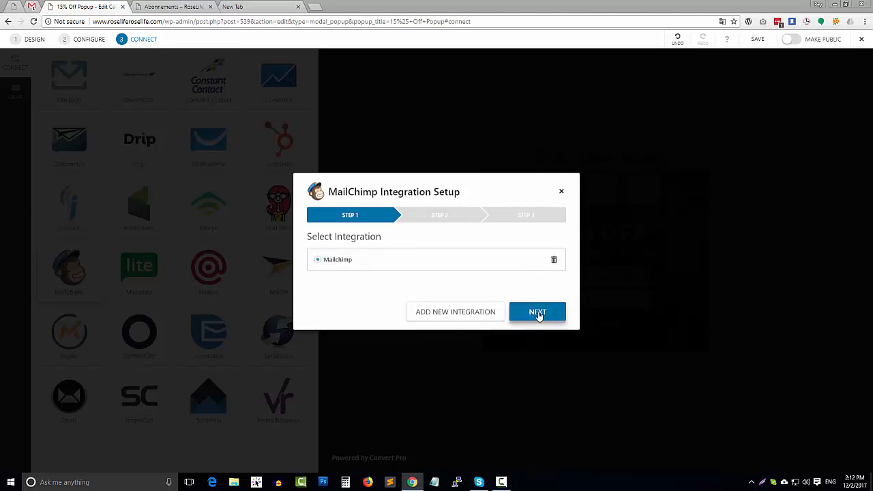
click(443, 318)
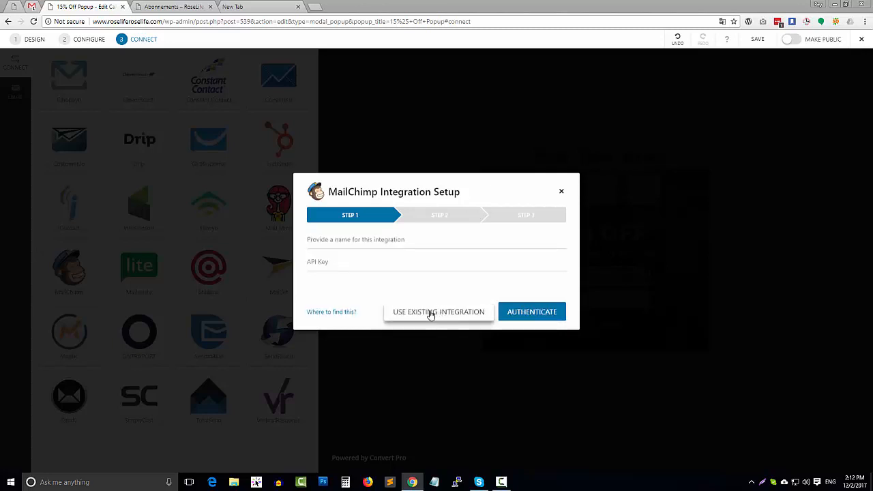
click(561, 191)
Connect the popup to the existing Mailchimp integration with the ROSELIFE list, leaving double opt-in disabled.
click(91, 263)
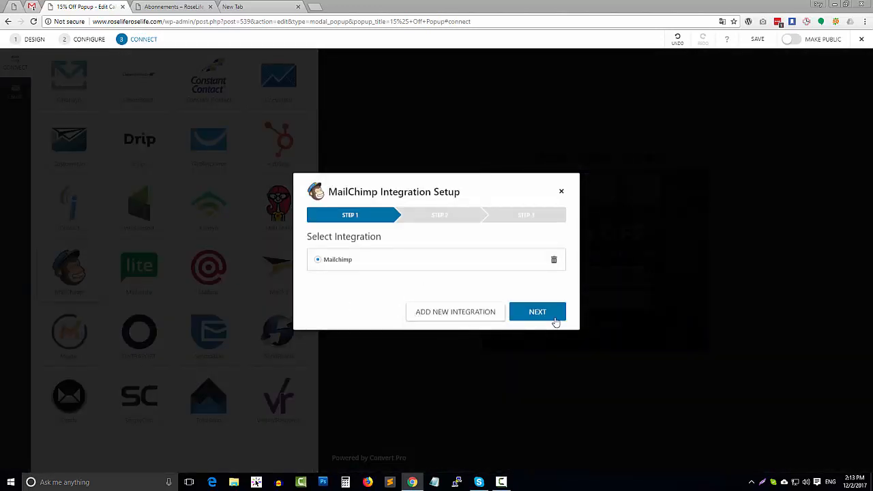
click(556, 316)
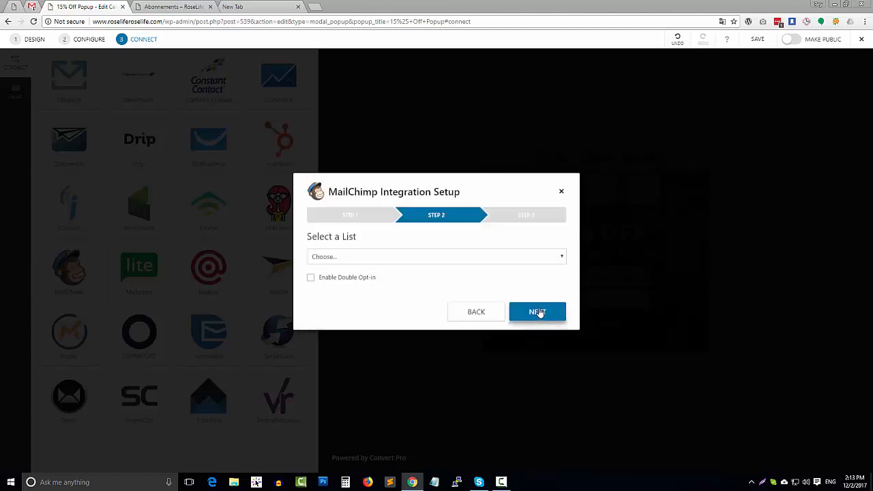
click(351, 257)
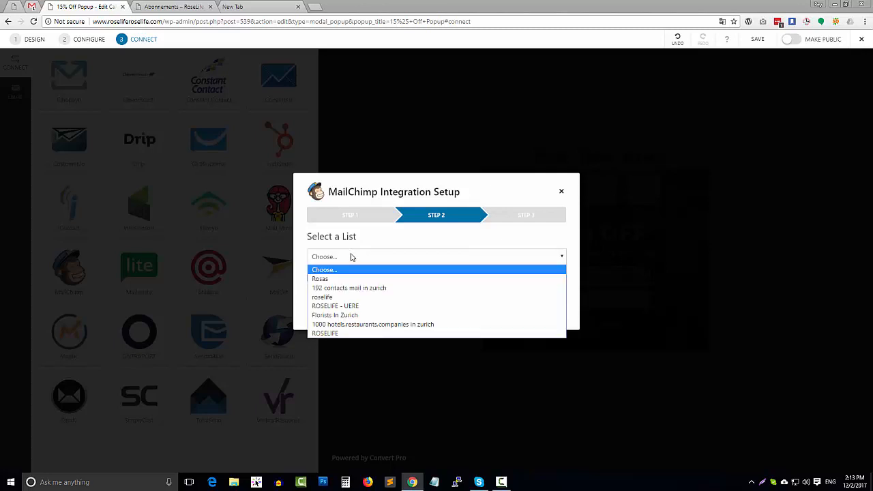
click(325, 334)
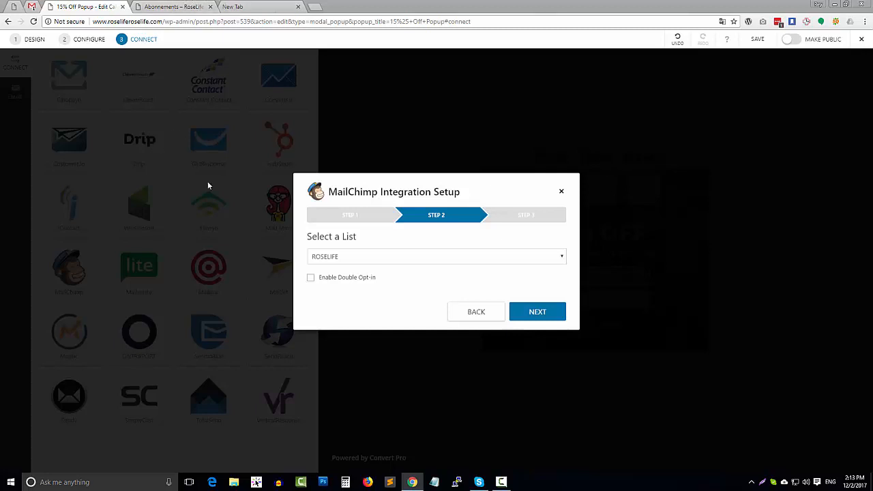
click(358, 263)
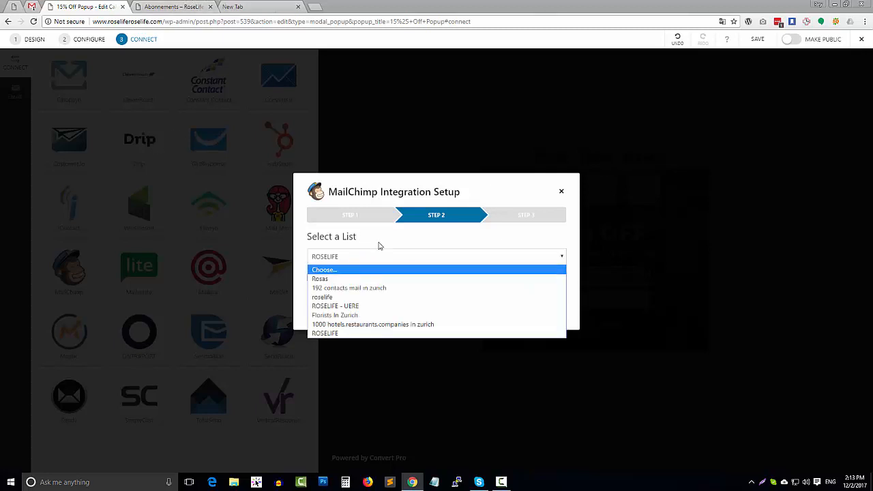
click(379, 245)
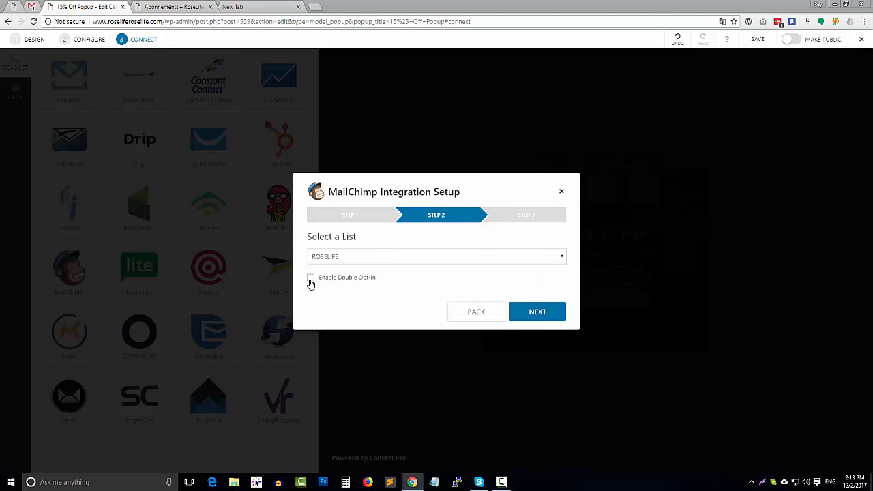
click(310, 279)
click(311, 279)
click(538, 313)
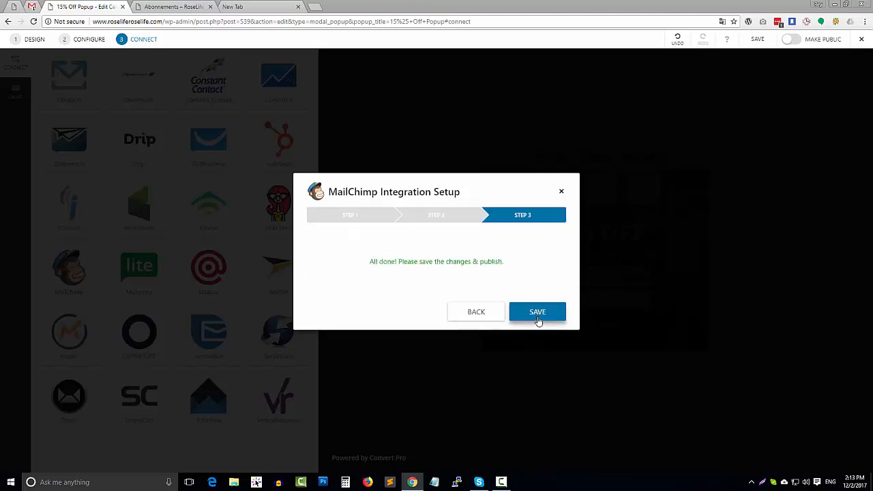
click(537, 315)
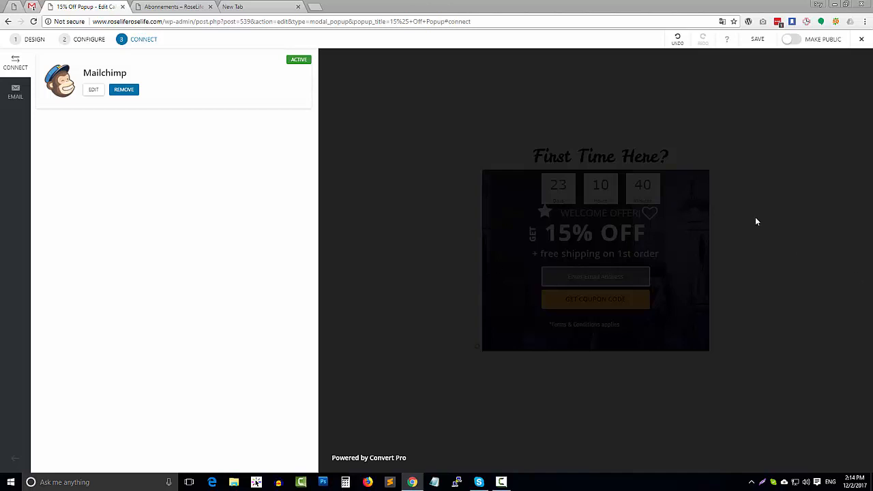
Save the popup's changes and make it public.
click(758, 41)
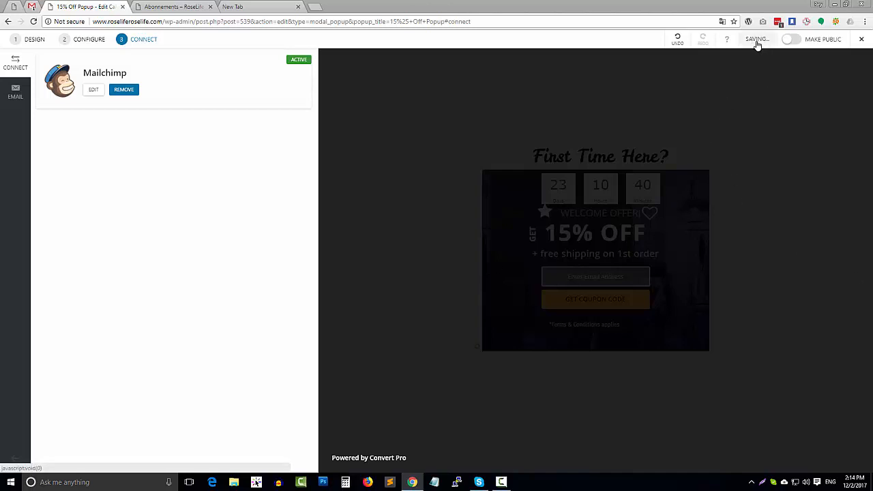
click(792, 40)
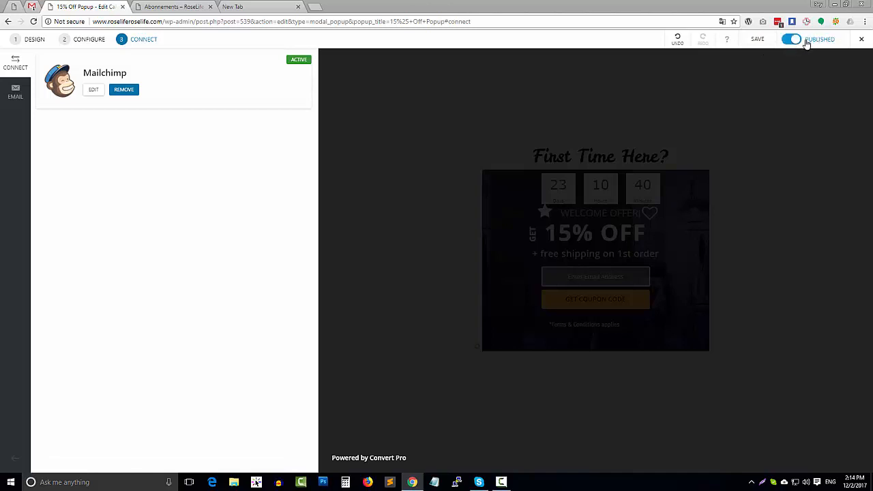
Open the live RoseLife site from the popup editor and copy its web address.
click(862, 40)
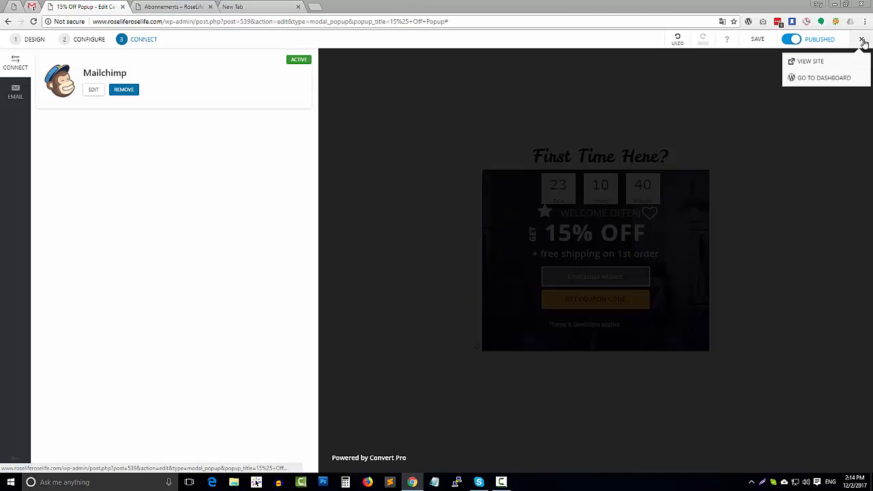
click(812, 62)
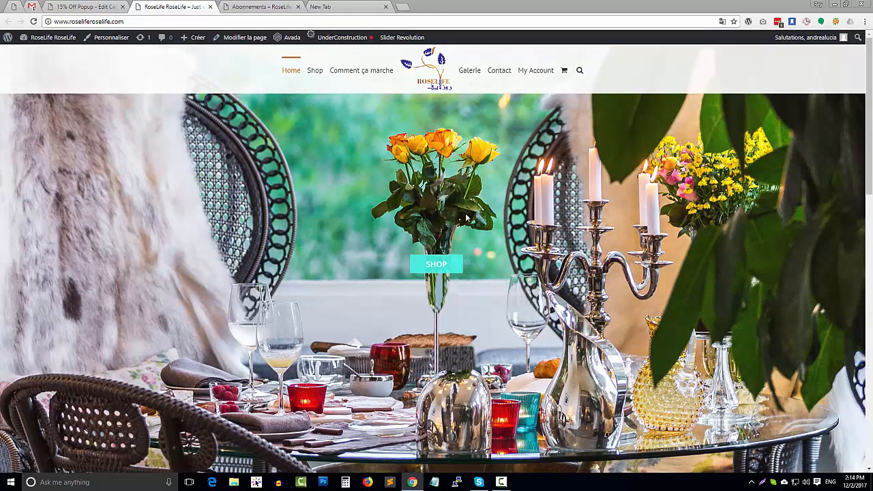
click(101, 4)
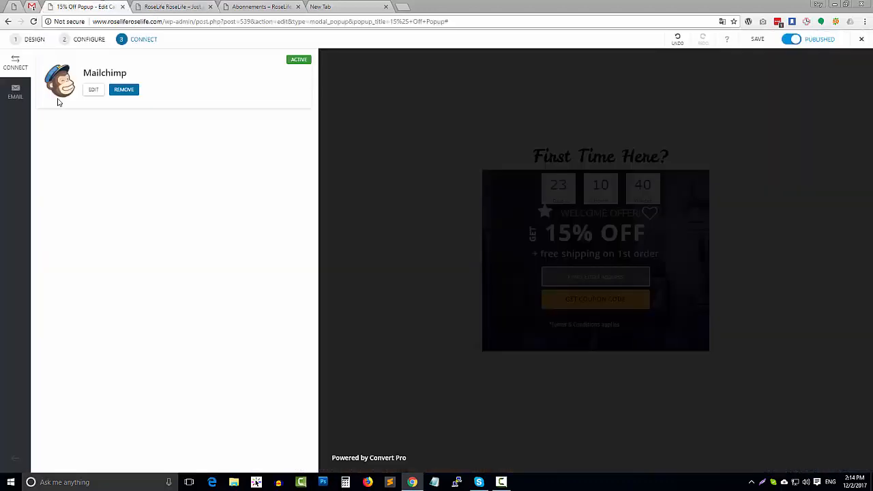
click(192, 6)
right_click(141, 22)
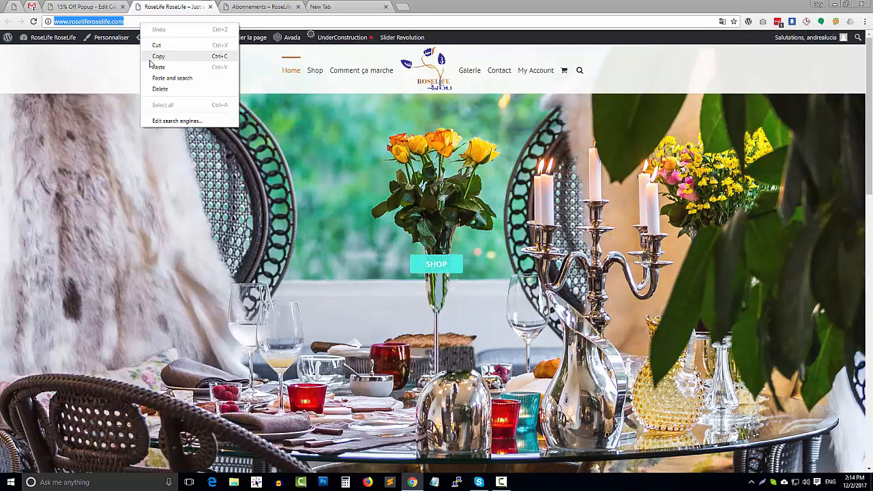
click(162, 59)
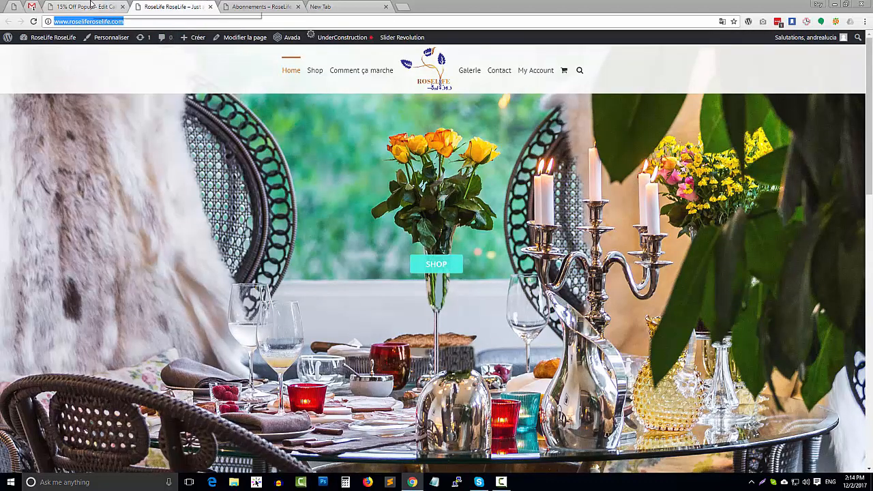
Load the copied site address in a new incognito window to check the popup as a visitor, leaving that window minimized.
click(864, 23)
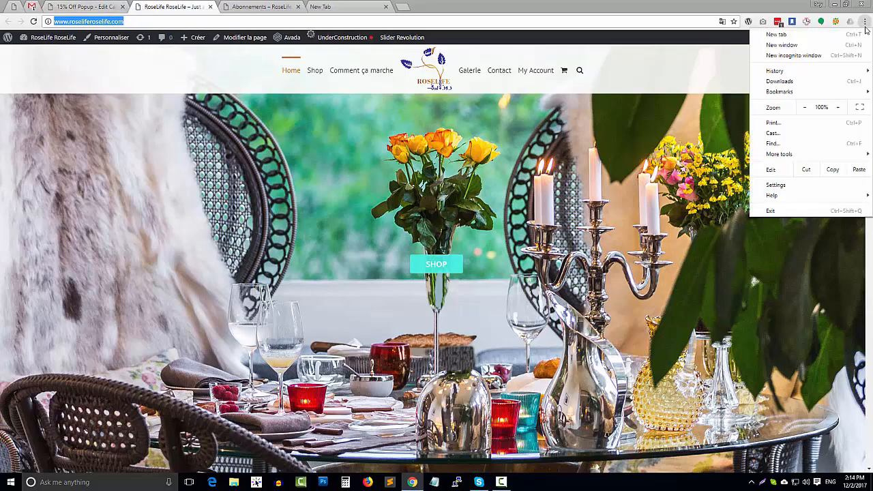
click(803, 56)
right_click(184, 22)
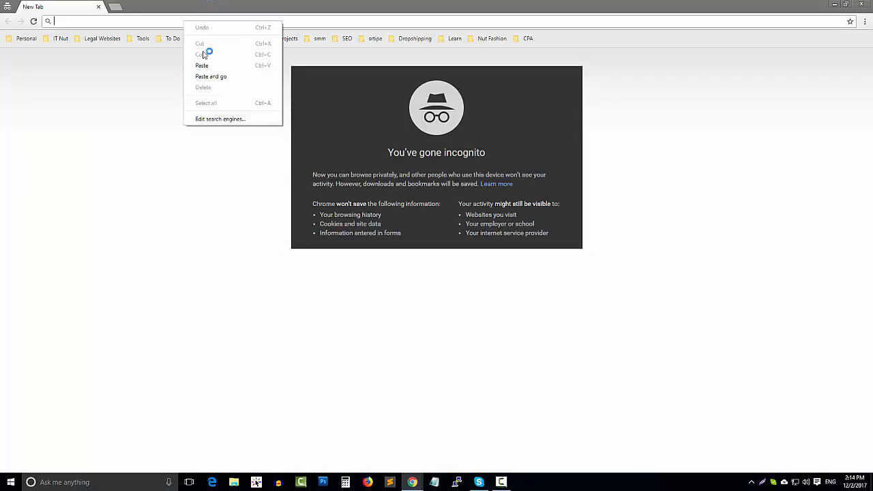
click(222, 75)
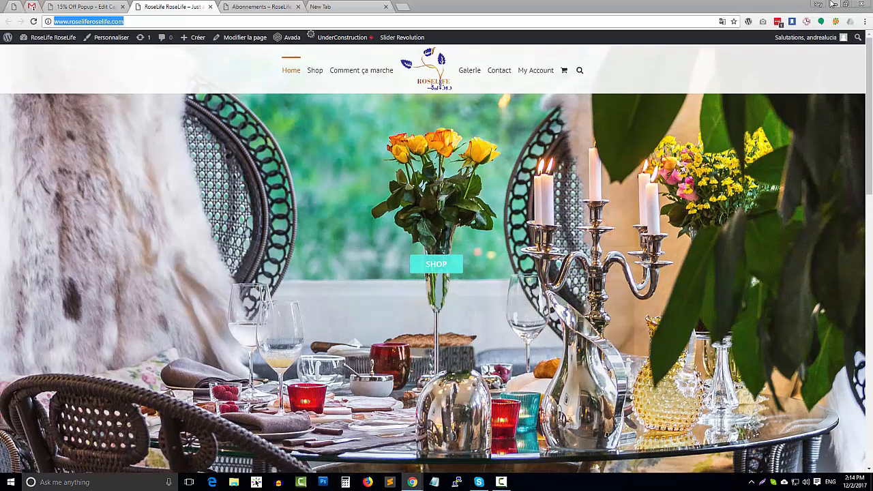
click(834, 4)
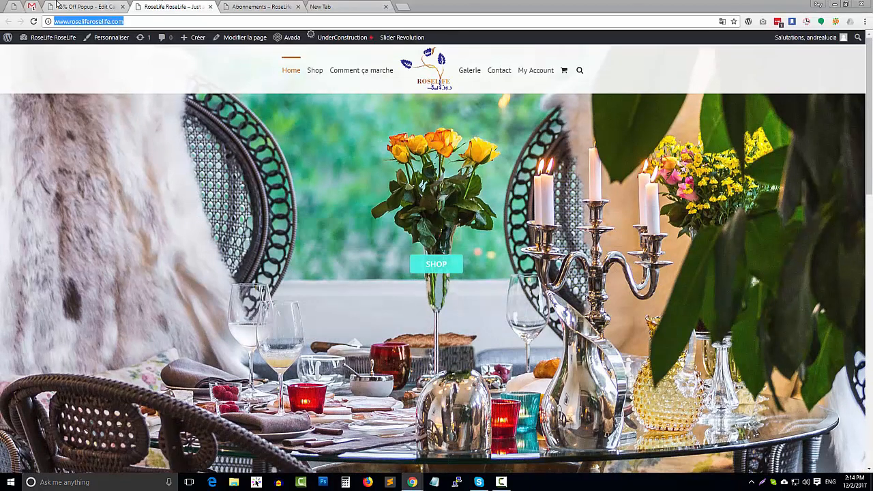
Turn off hiding the popup after closing or successful submission in its cookie settings and save the change.
click(83, 6)
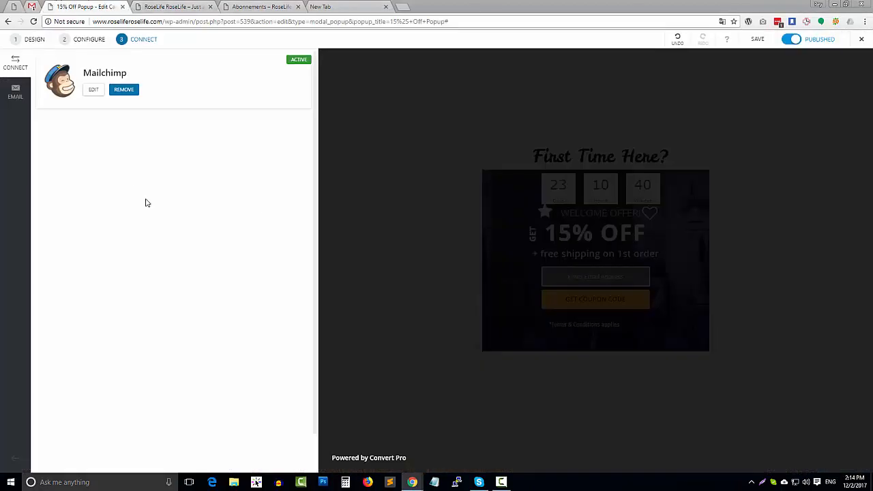
click(76, 39)
click(17, 120)
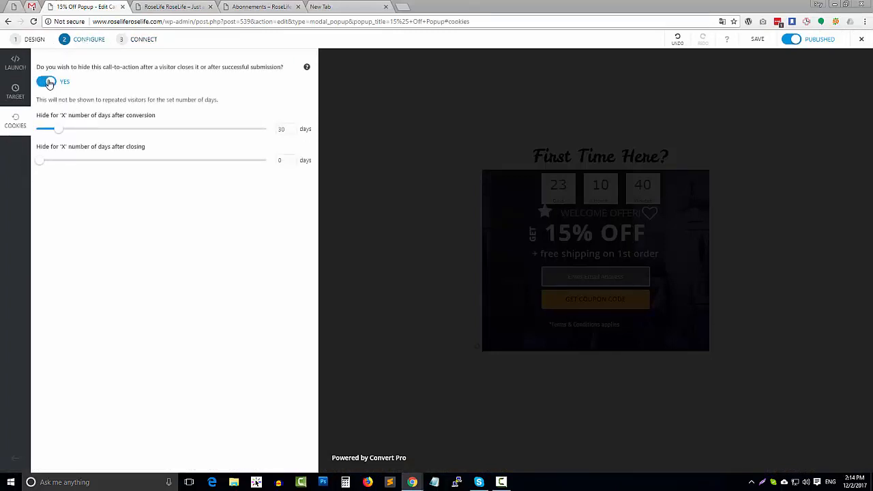
click(48, 82)
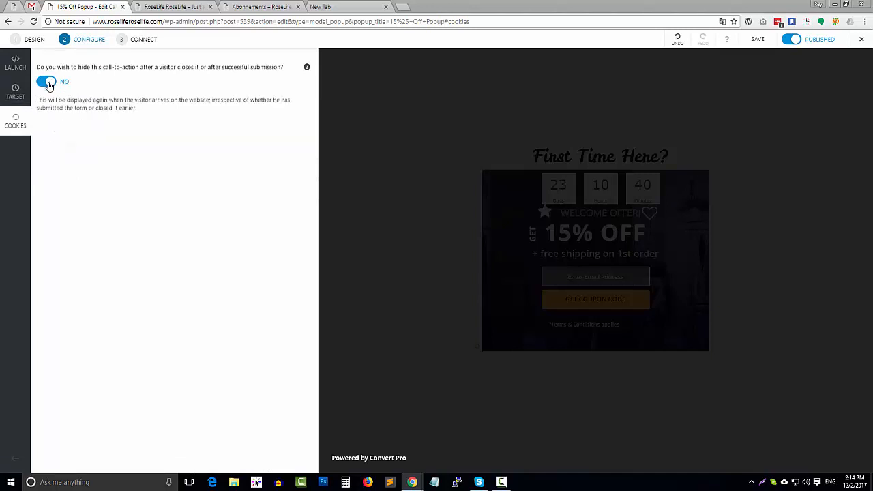
click(757, 40)
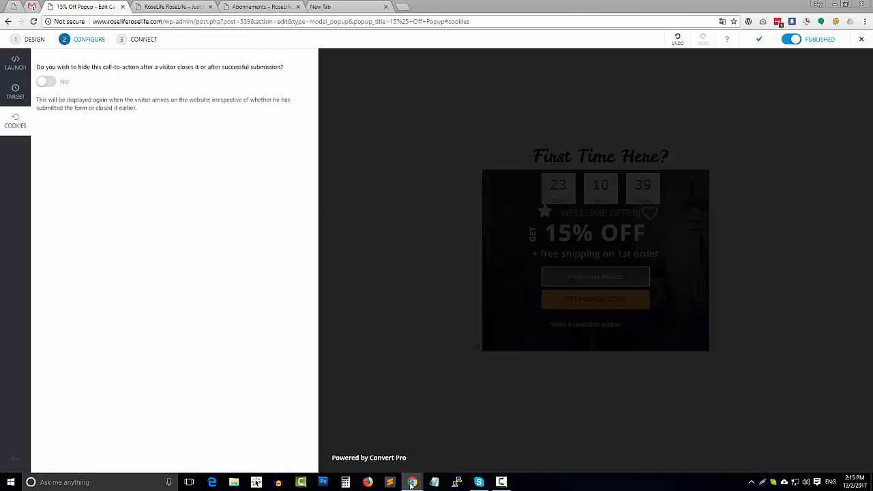
Reload the RoseLife site in the incognito window to test the popup, dismiss the popup and close the window.
mouse_move(412, 482)
click(459, 452)
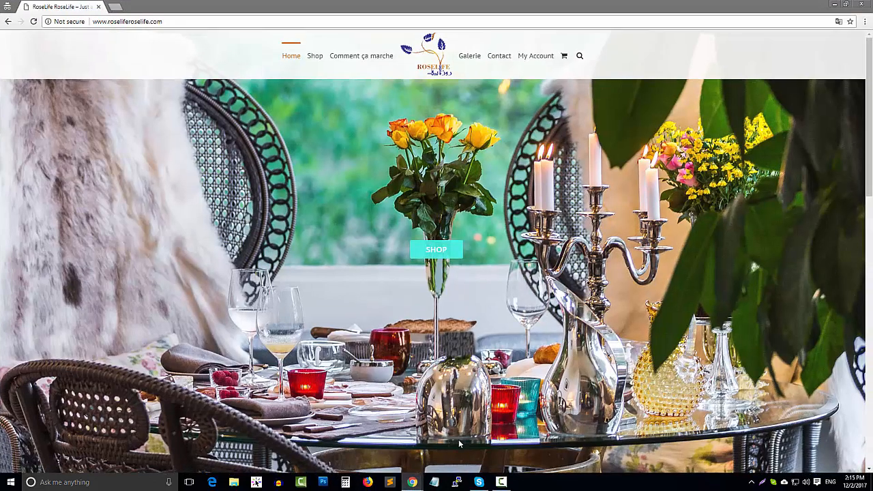
right_click(174, 21)
right_click(78, 4)
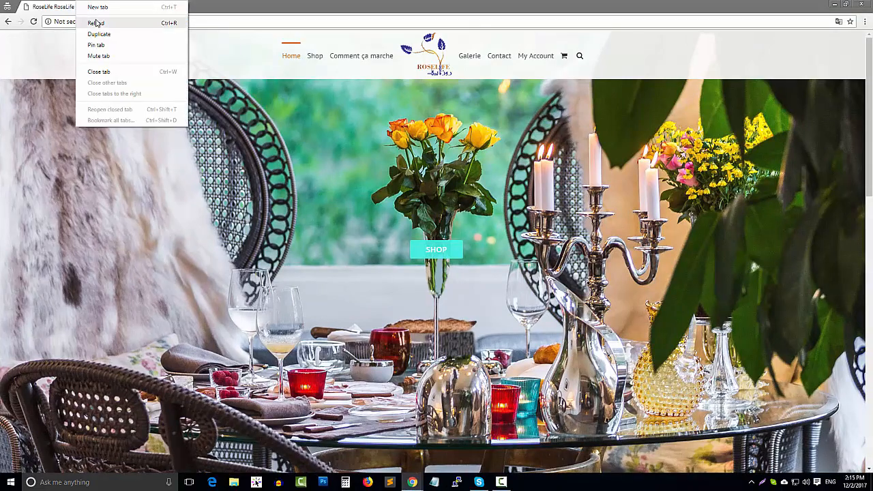
click(96, 23)
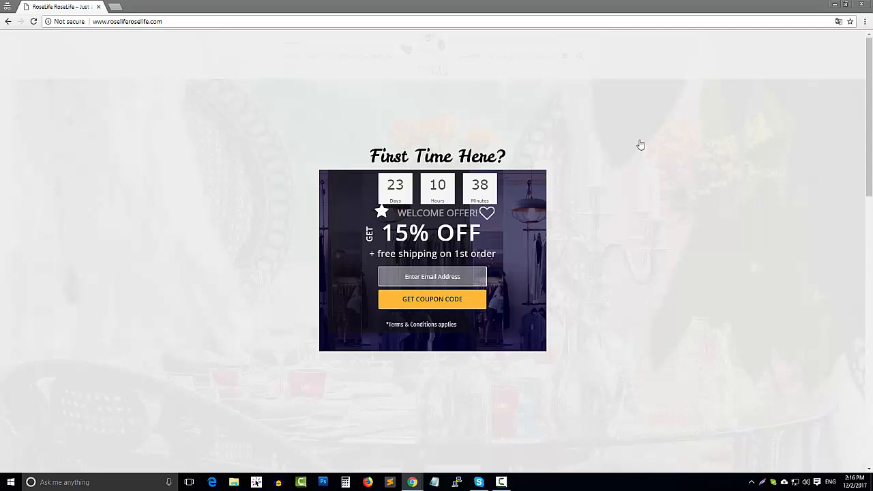
click(618, 139)
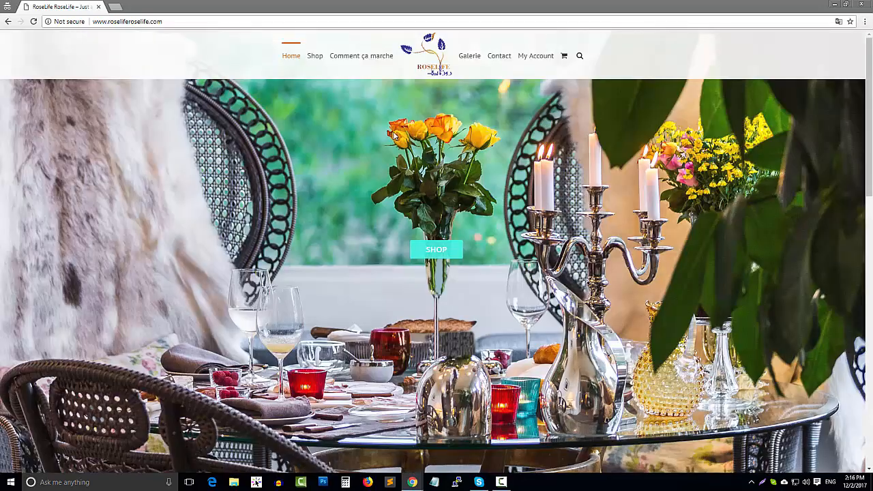
click(860, 3)
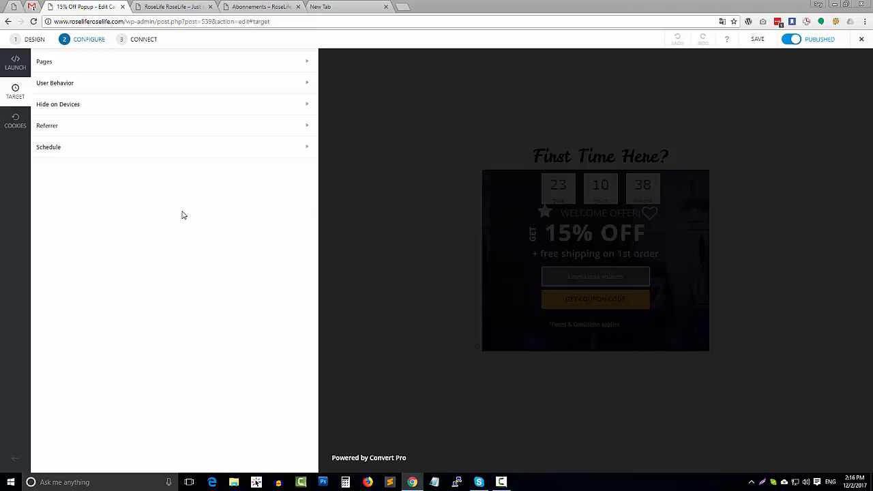
View the live site once more from the popup editor, then exit the editor to the Convert Pro dashboard.
click(860, 39)
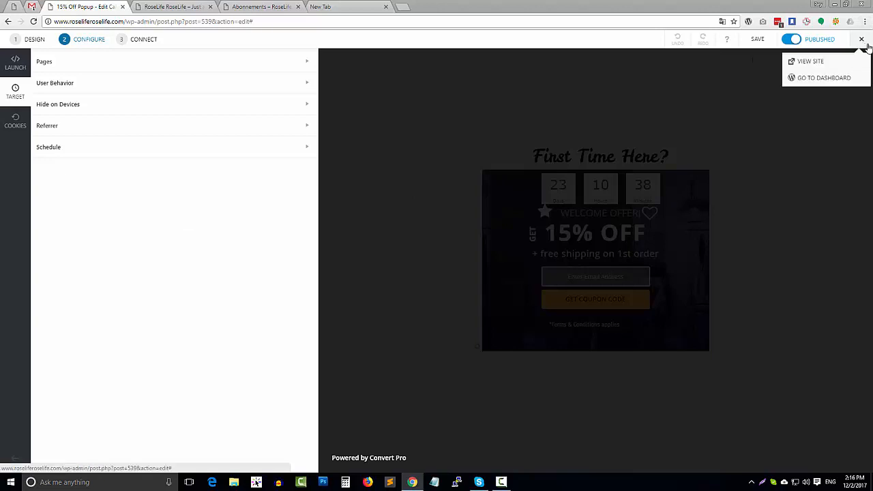
click(819, 63)
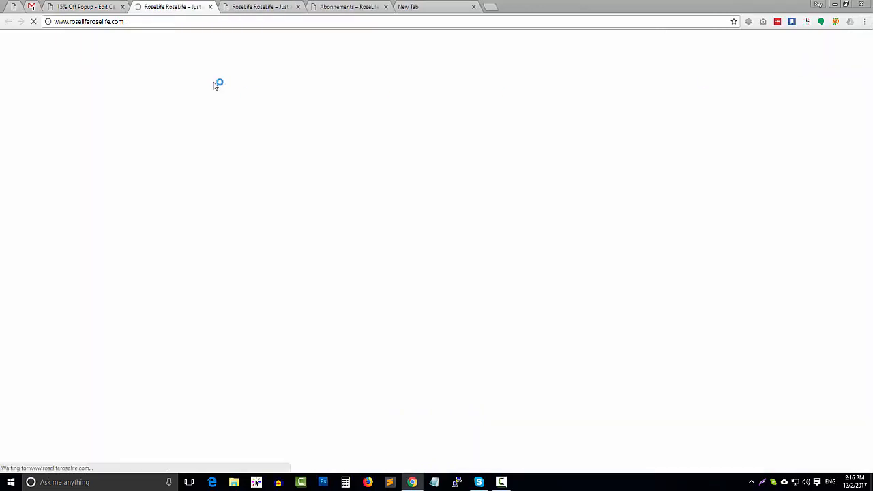
click(97, 5)
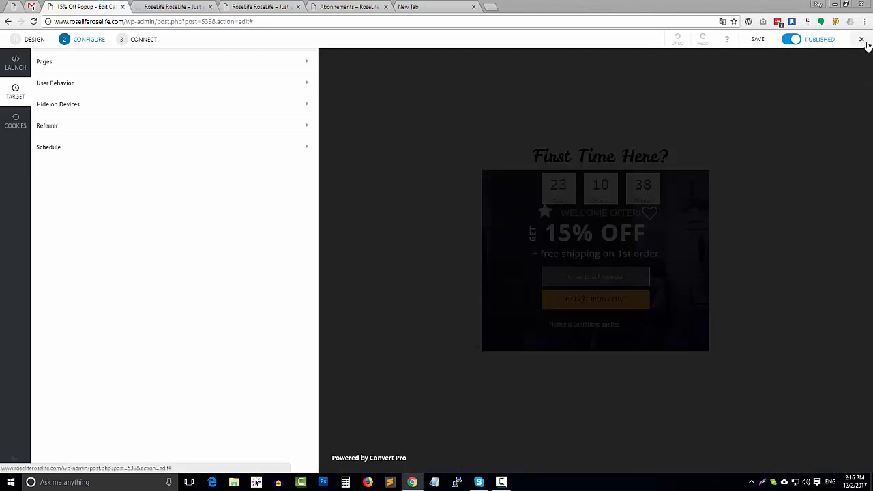
mouse_move(864, 42)
click(818, 79)
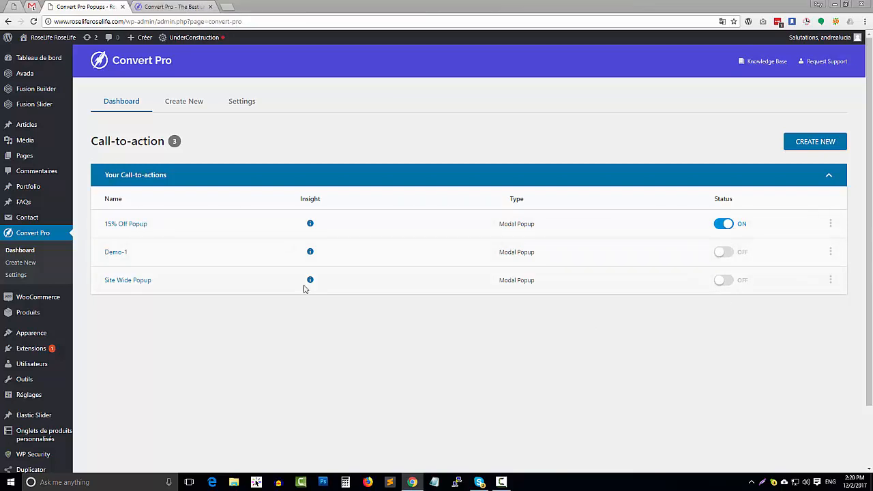
Examine the features, integrations and support sections on the Convert Pro product website.
click(174, 8)
scroll(409, 232, up, 4)
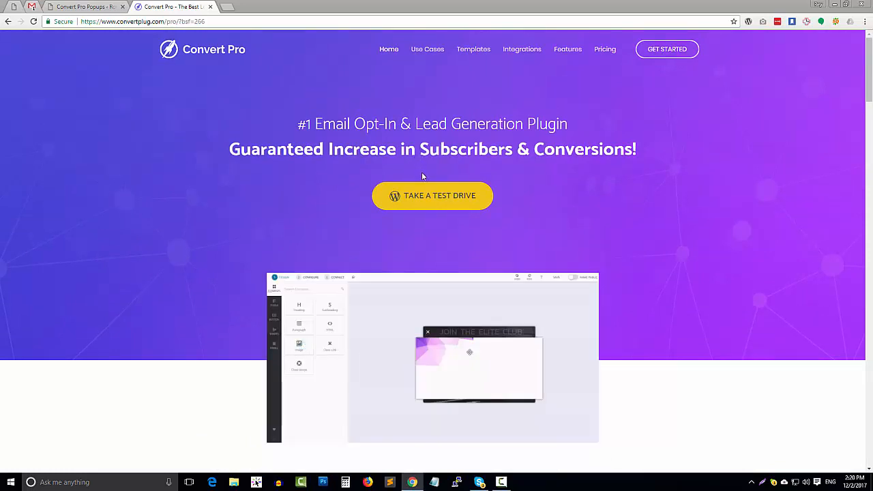
scroll(606, 215, down, 3)
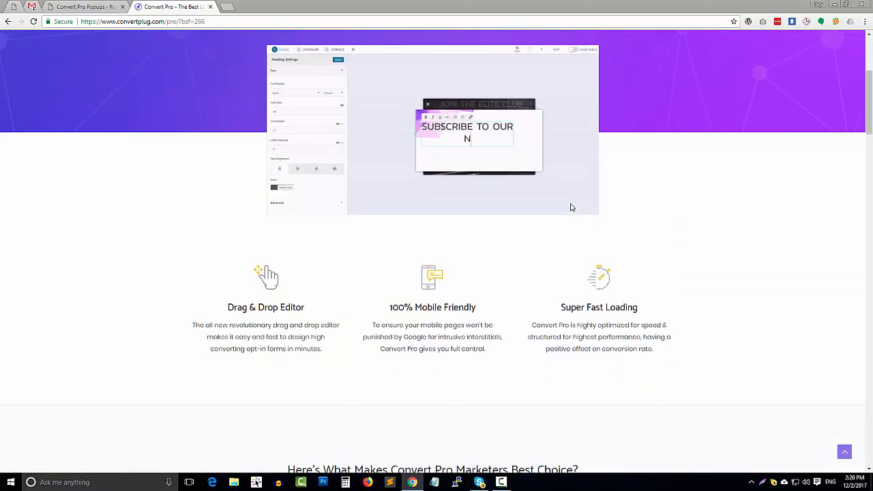
scroll(518, 205, down, 5)
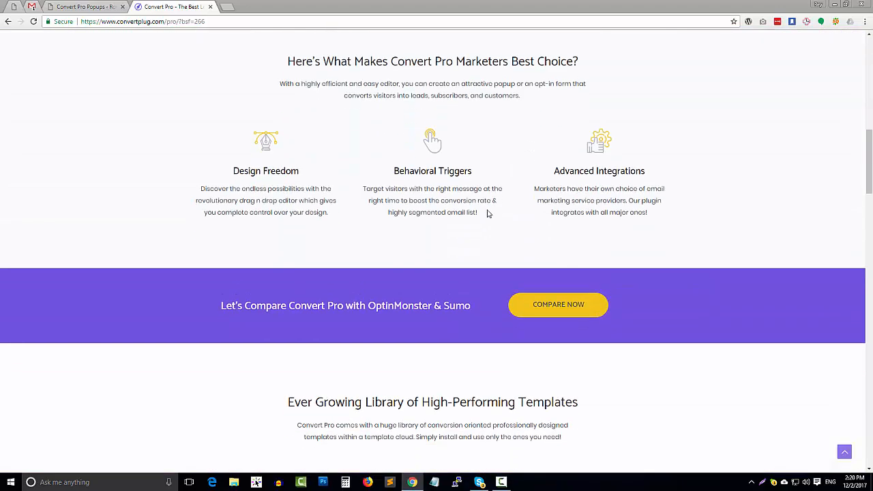
scroll(443, 206, up, 5)
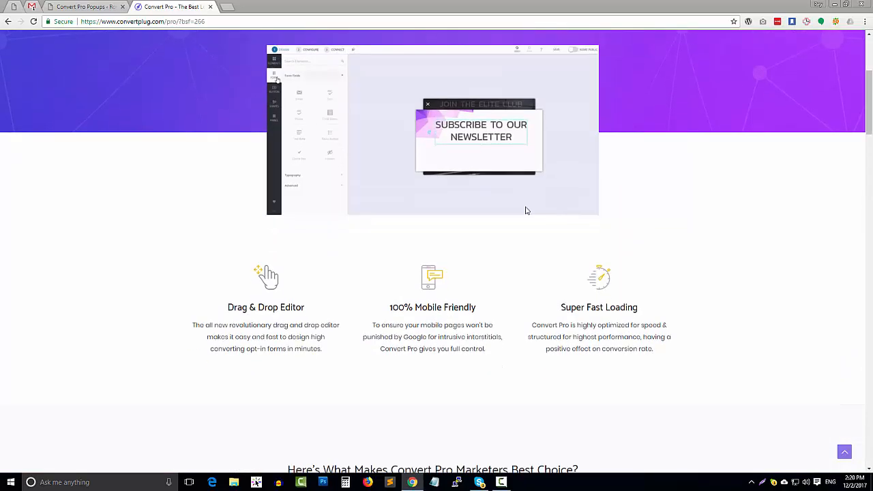
scroll(456, 227, down, 10)
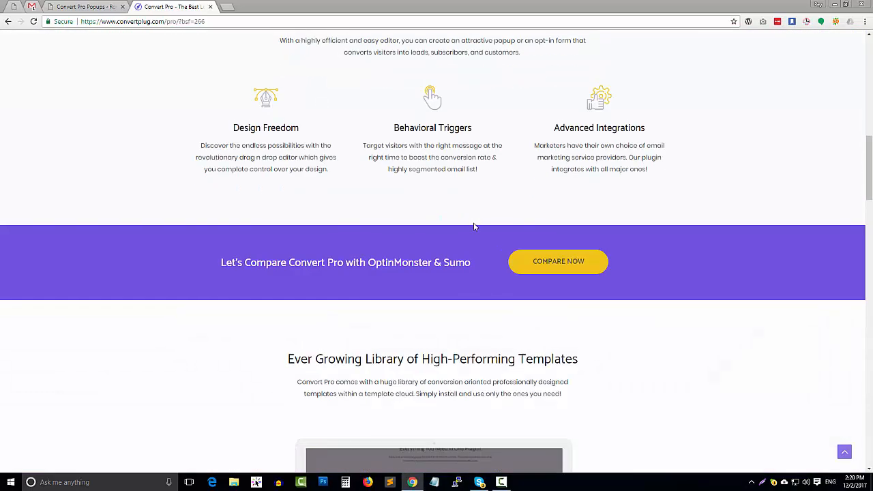
scroll(475, 227, down, 15)
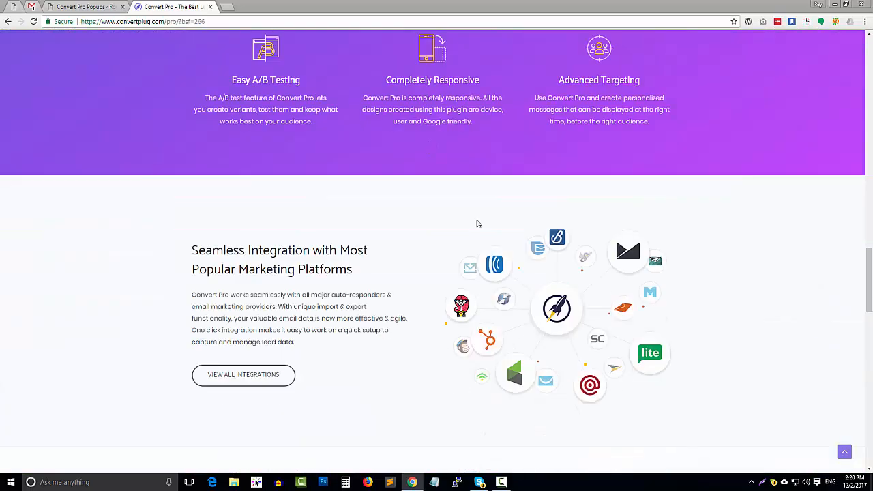
scroll(476, 214, down, 3)
scroll(473, 216, up, 3)
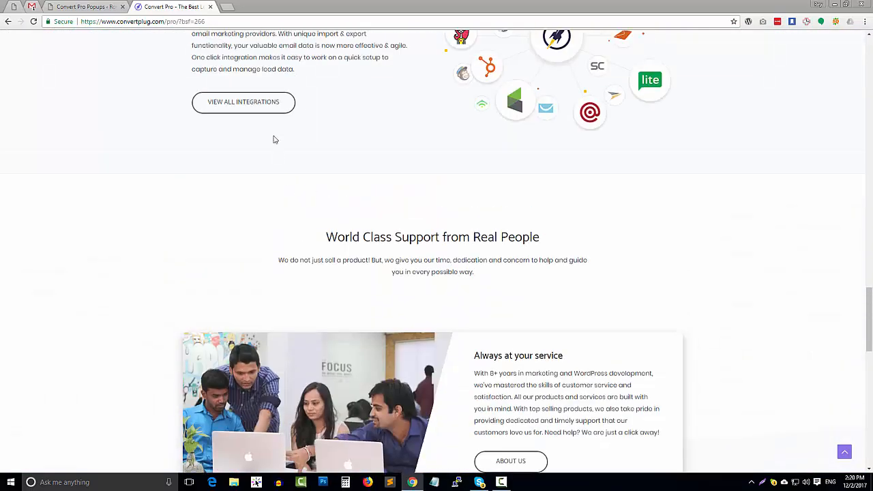
scroll(519, 198, down, 3)
scroll(529, 218, down, 8)
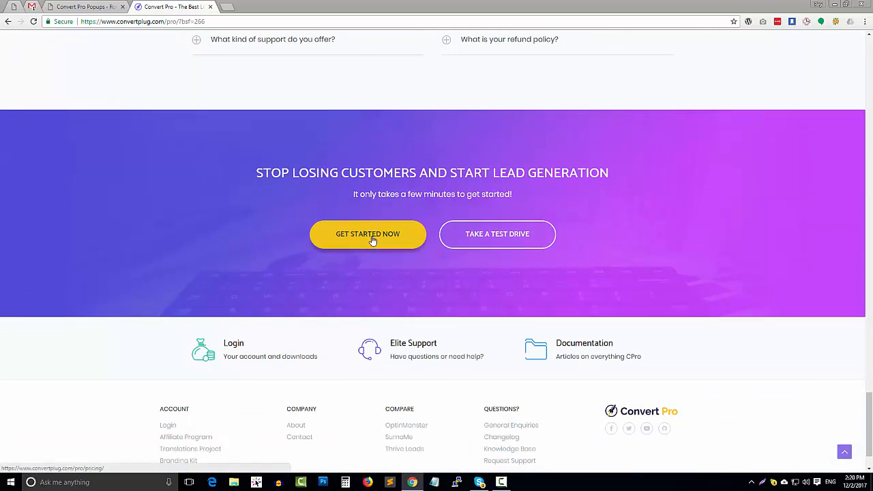
Open the Convert Pro pricing page and compare the Single Site, Unlimited Sites and Unlimited Sites + Lifetime plans and their prices.
click(369, 238)
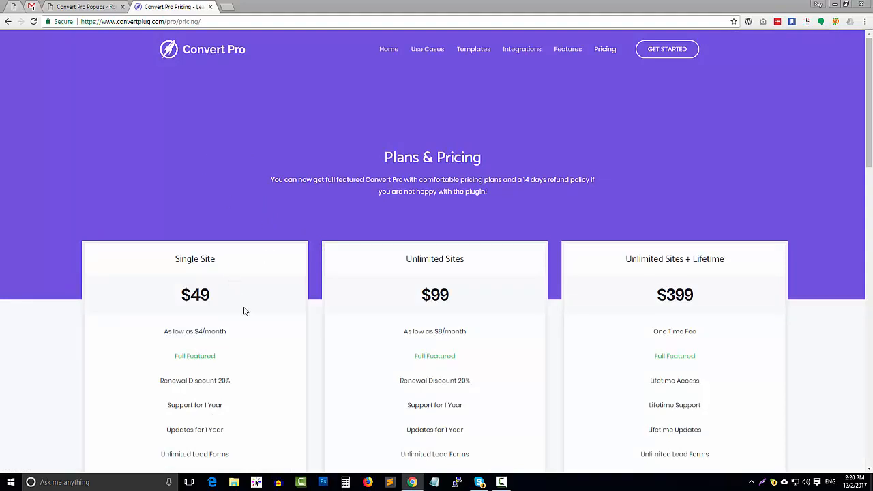
scroll(356, 326, down, 1)
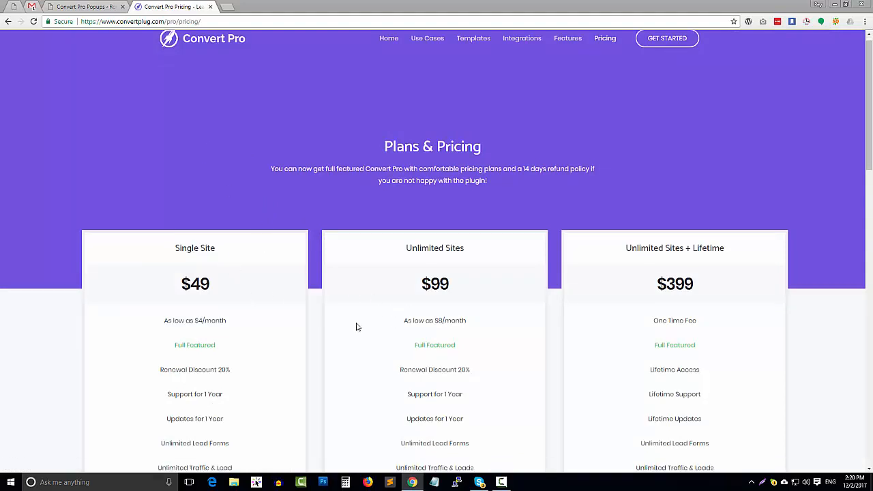
drag(175, 167, 222, 179)
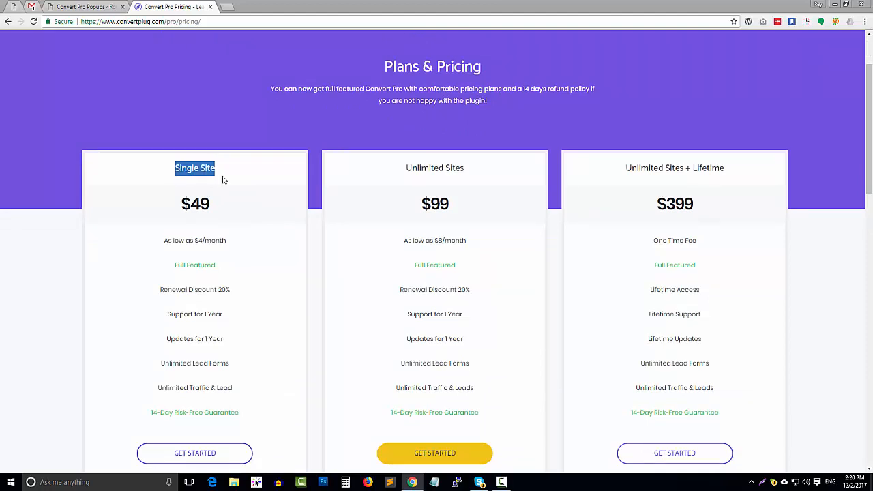
drag(179, 210, 219, 207)
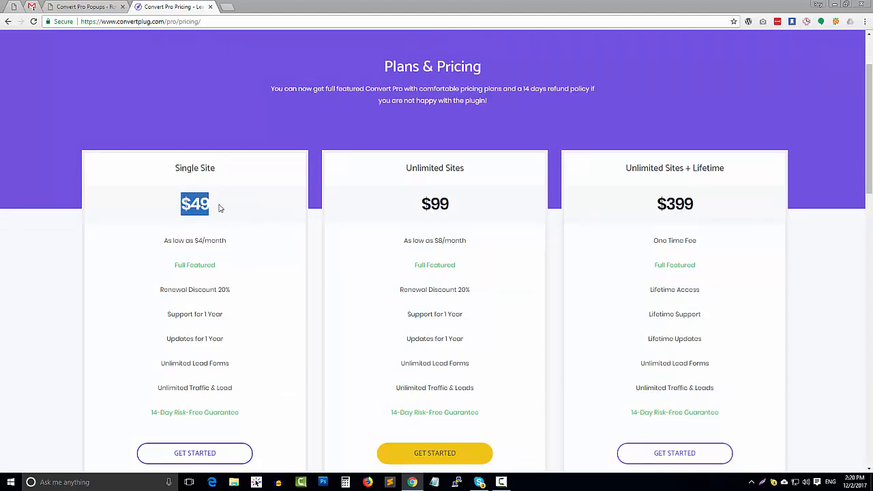
click(225, 207)
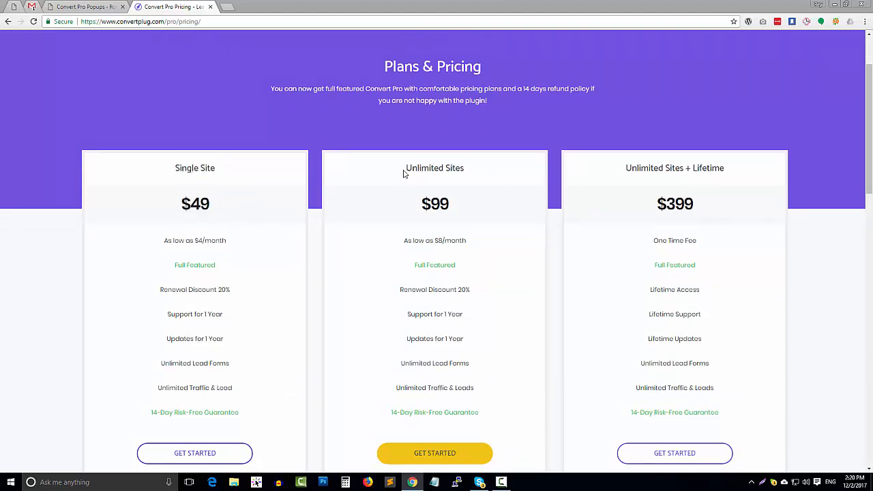
drag(404, 175, 465, 168)
drag(420, 211, 431, 206)
drag(658, 209, 709, 209)
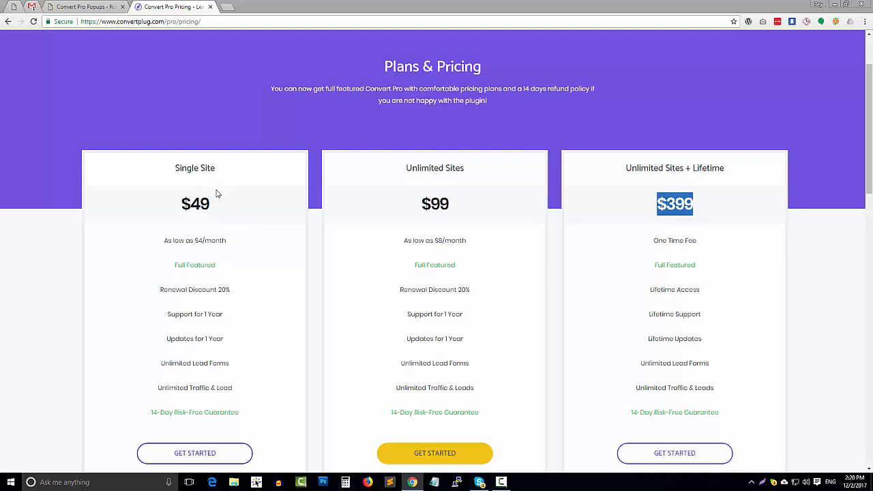
click(172, 171)
drag(172, 171, 217, 171)
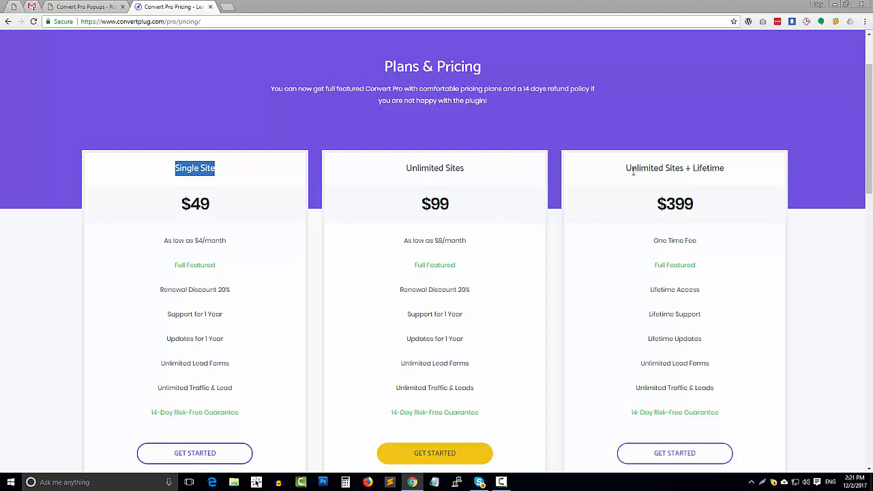
drag(625, 168, 722, 167)
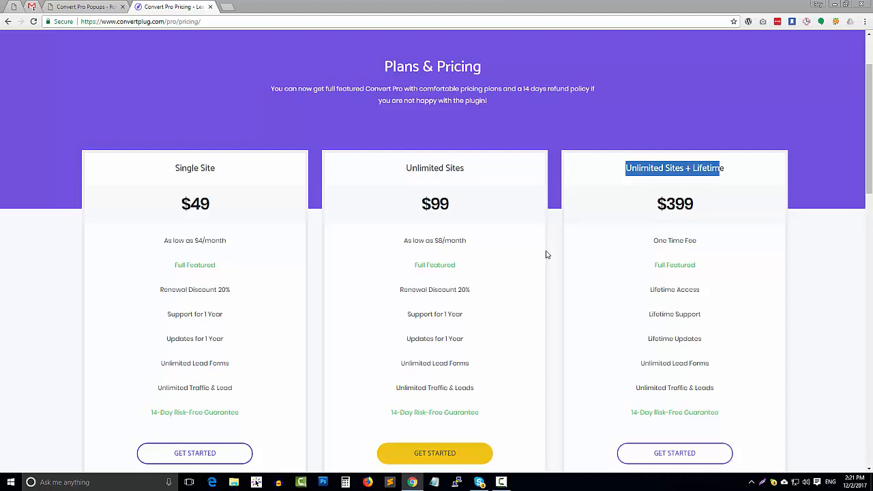
Look through the money-back guarantee and frequently asked questions beneath the pricing plans, returning to the plan comparison.
scroll(547, 254, down, 3)
scroll(536, 266, down, 7)
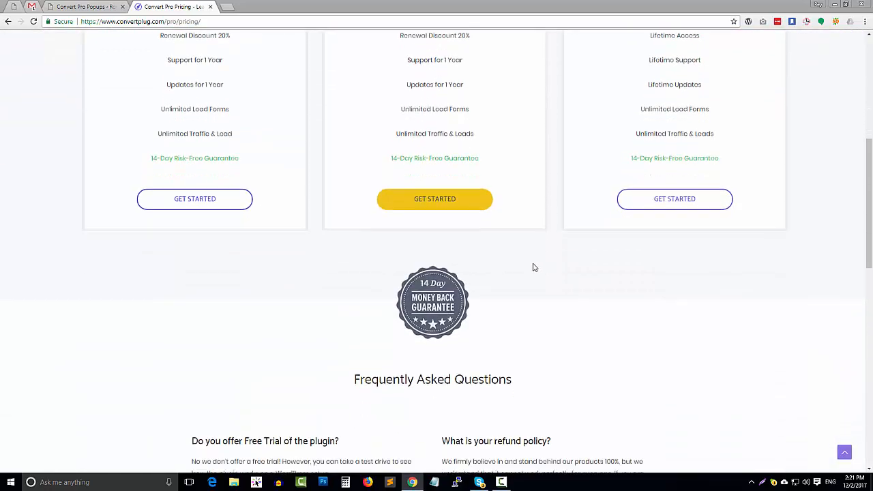
scroll(535, 266, down, 3)
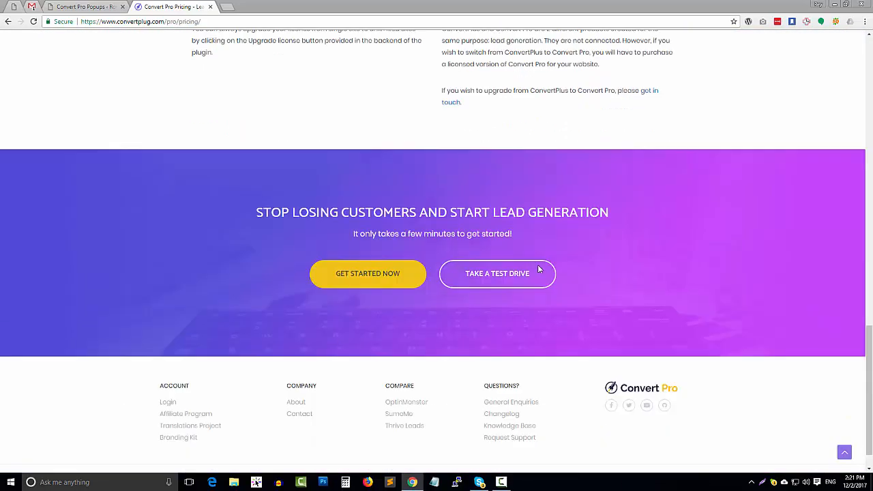
scroll(536, 266, up, 4)
scroll(536, 266, up, 10)
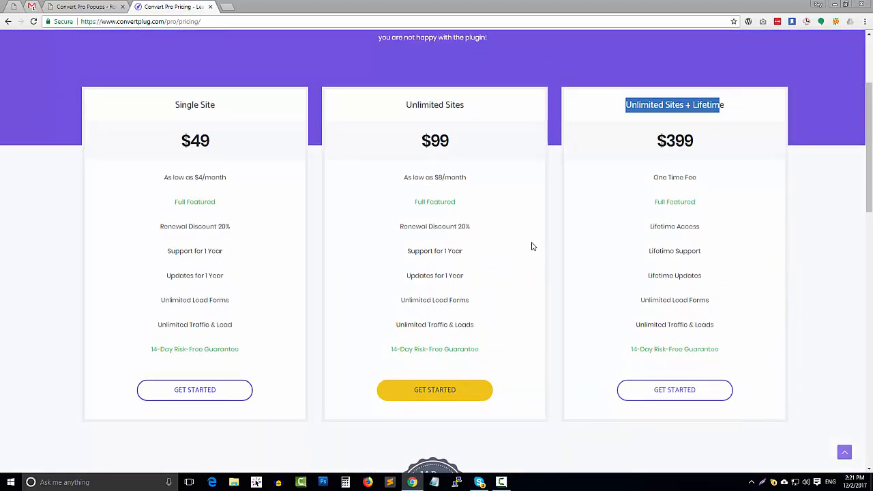
click(512, 239)
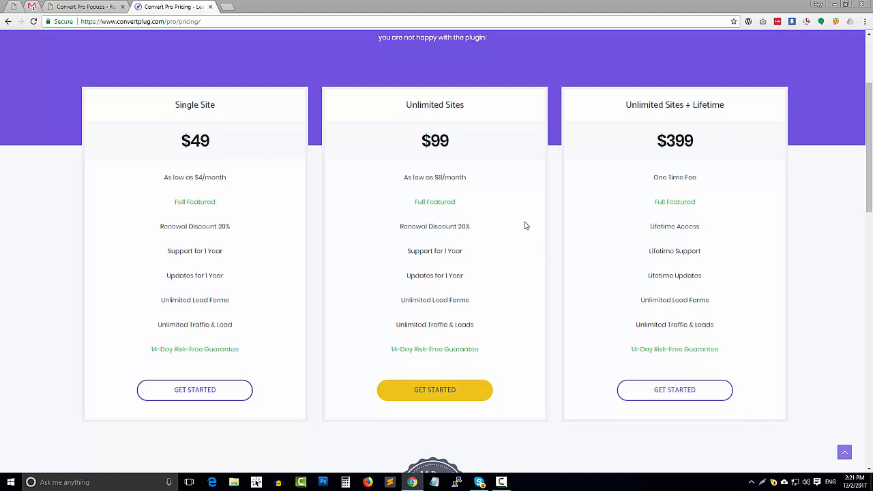
Start checkout for the Unlimited Sites + Lifetime plan, choose PayPal as the payment method and review the checkout form.
click(687, 391)
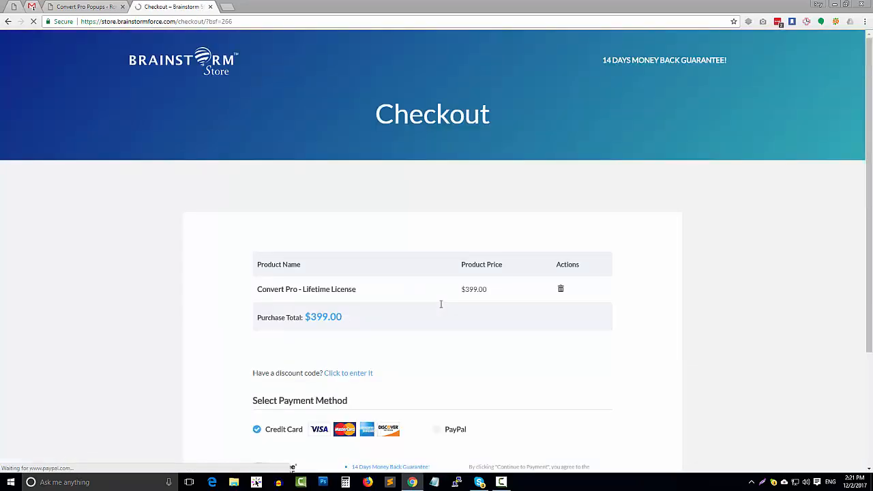
scroll(467, 313, down, 3)
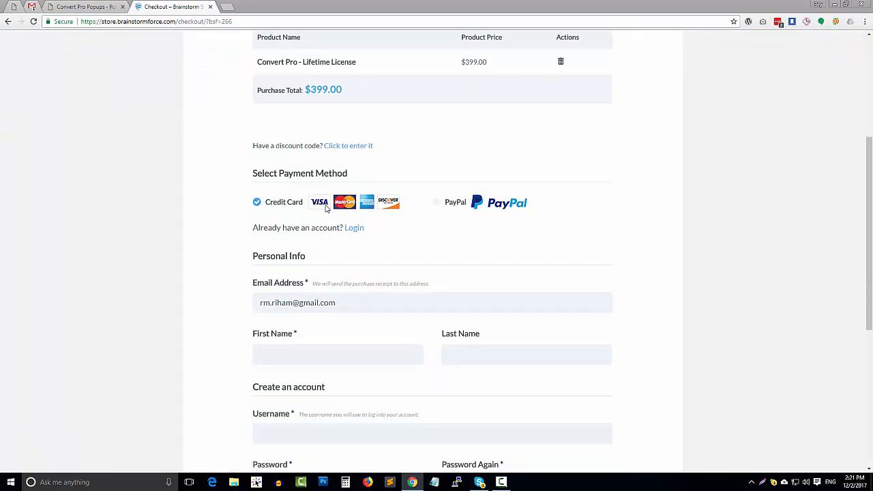
click(437, 203)
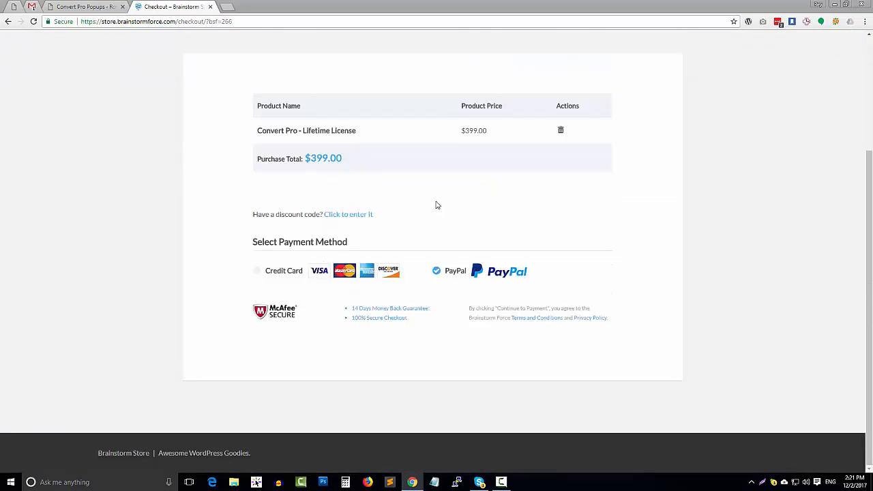
scroll(260, 278, down, 1)
scroll(478, 304, down, 4)
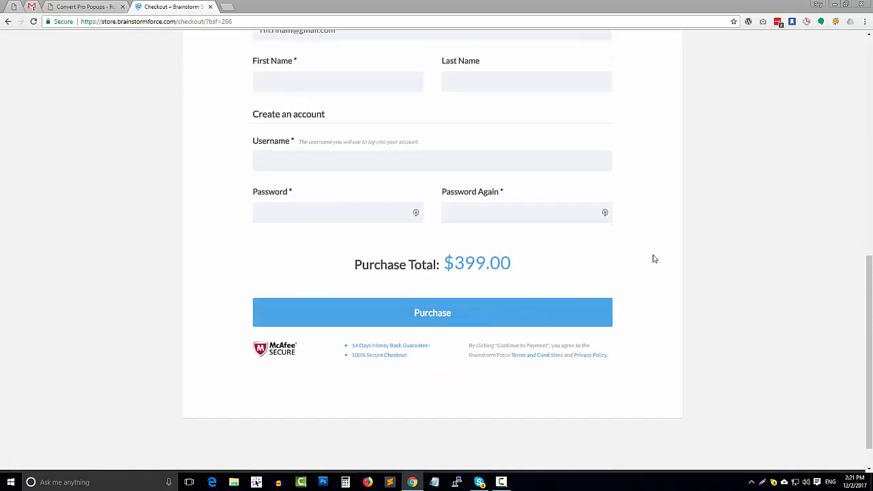
scroll(587, 287, up, 10)
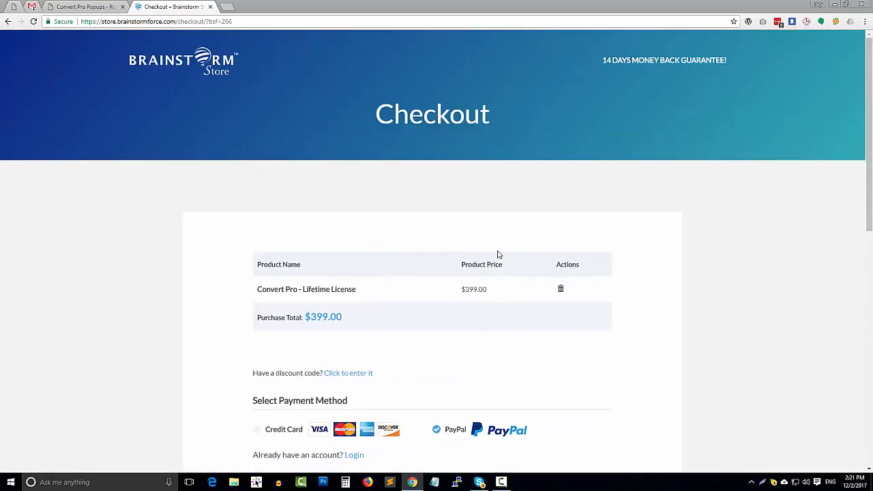
Switch from the Brainstorm Store checkout back to the Convert Pro dashboard of the RoseLife site.
click(108, 5)
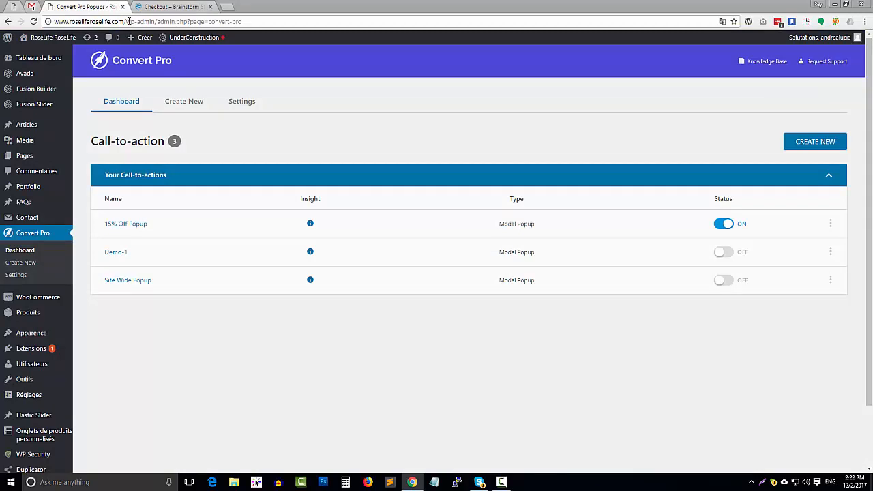
click(194, 6)
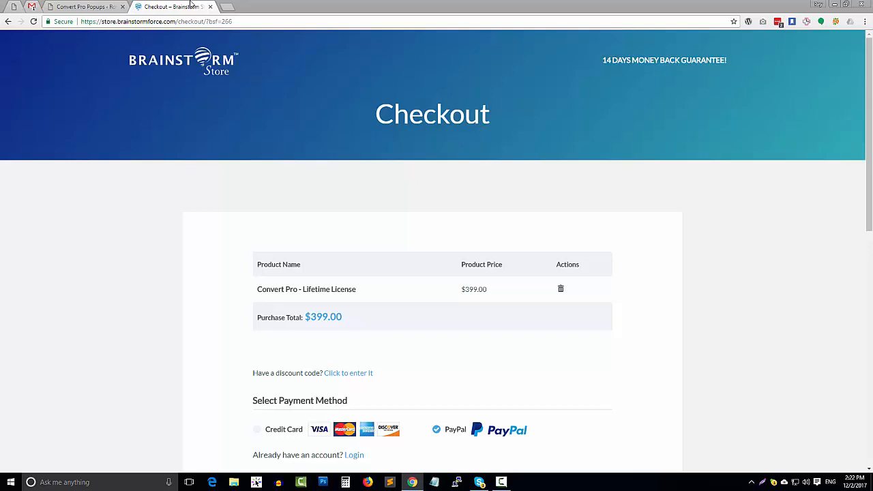
click(90, 7)
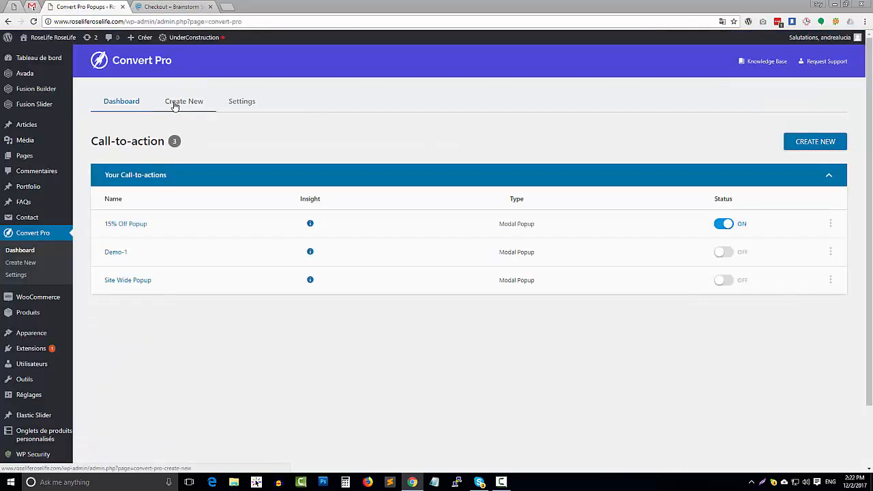